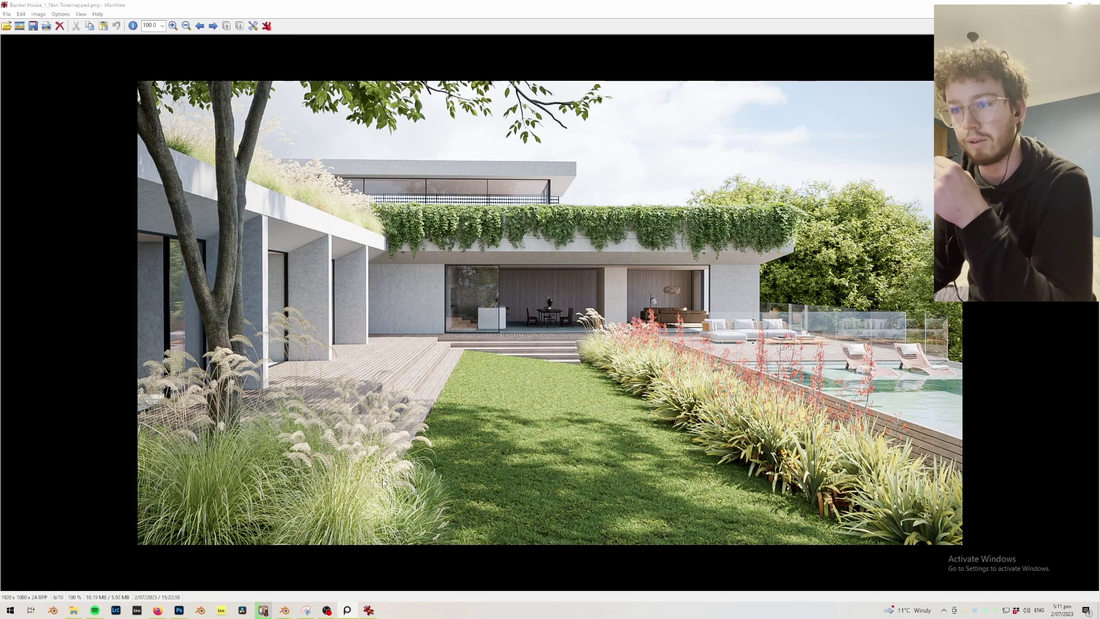
# Check the house model in Blender from a closer orbit, then return to the IrfanView render
pyautogui.moveTo(289, 616)
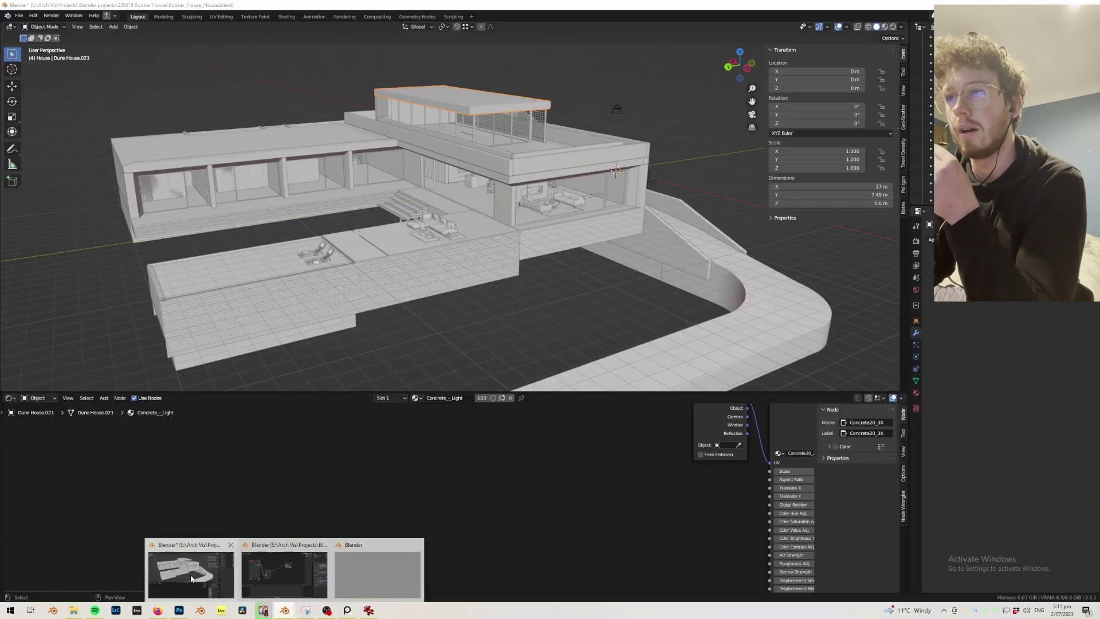
pyautogui.click(201, 580)
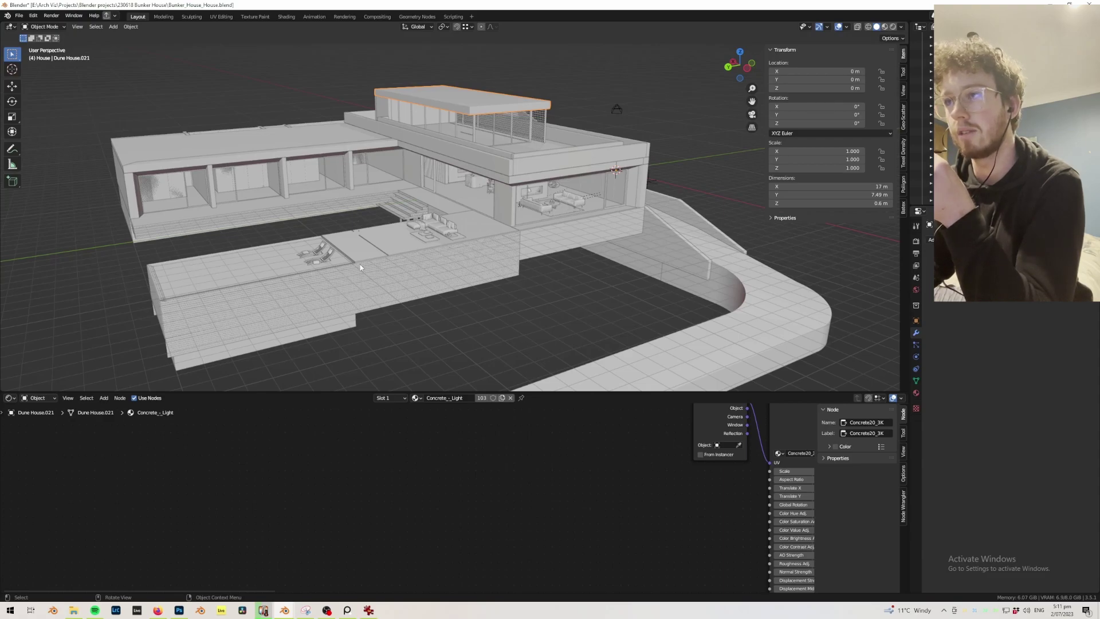
pyautogui.moveTo(360, 267); pyautogui.dragTo(424, 267, button='middle')
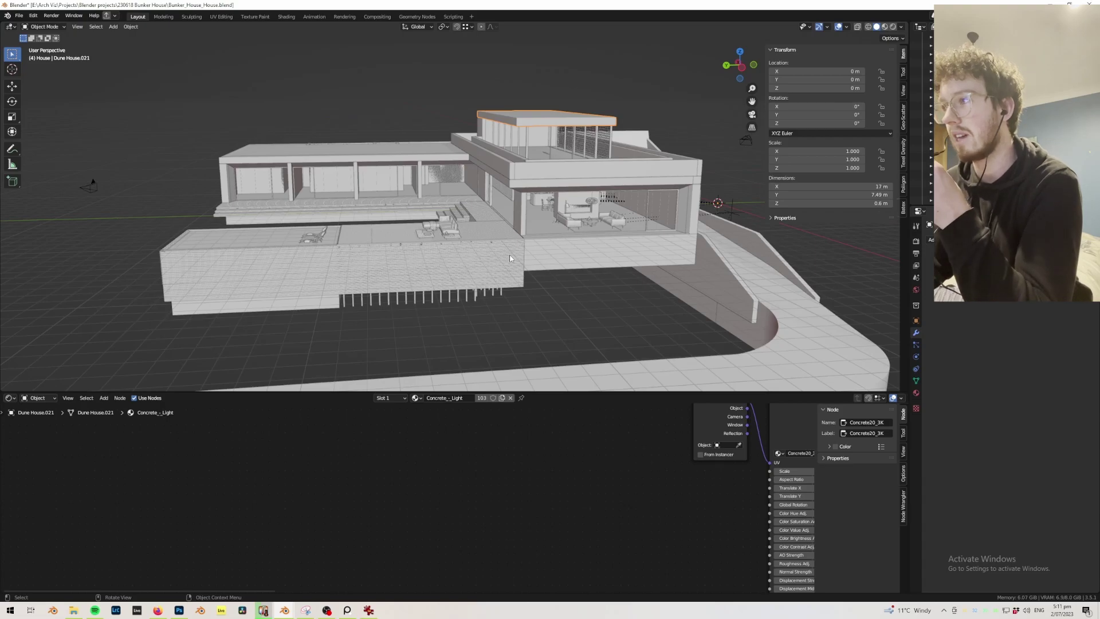
pyautogui.click(369, 610)
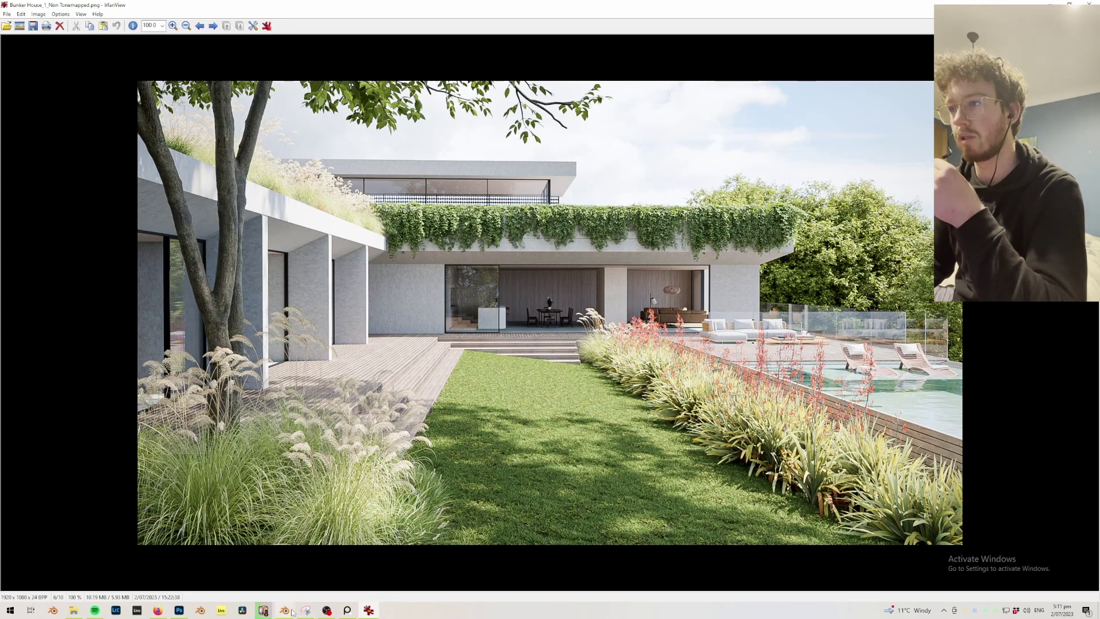
# Open Plant lookdev.blend from Recent Files in the empty Blender window
pyautogui.moveTo(290, 612)
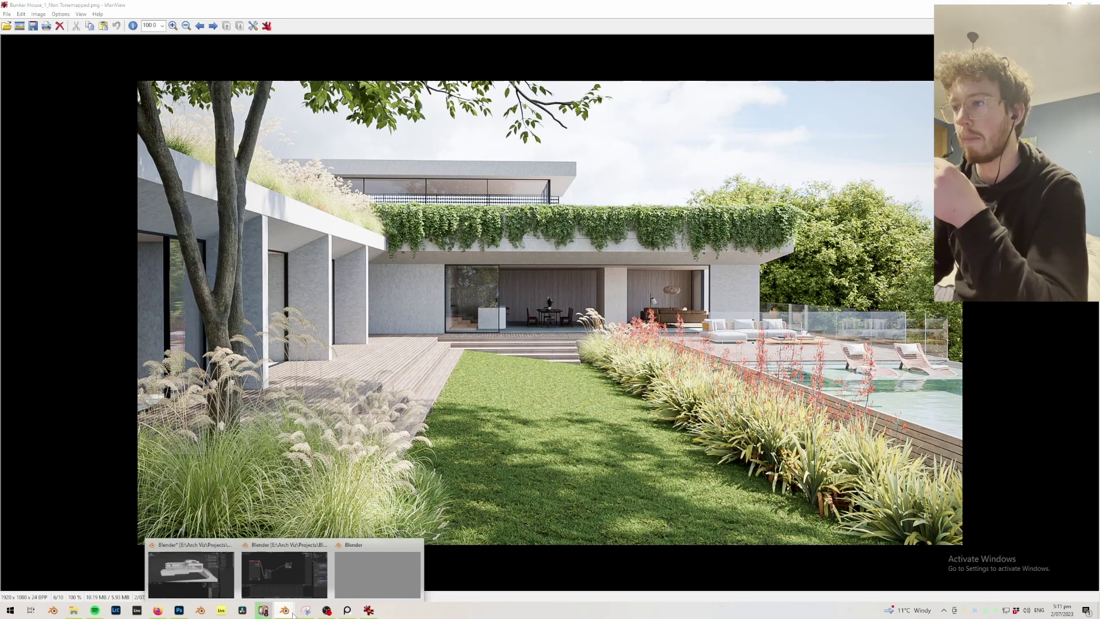
pyautogui.click(378, 573)
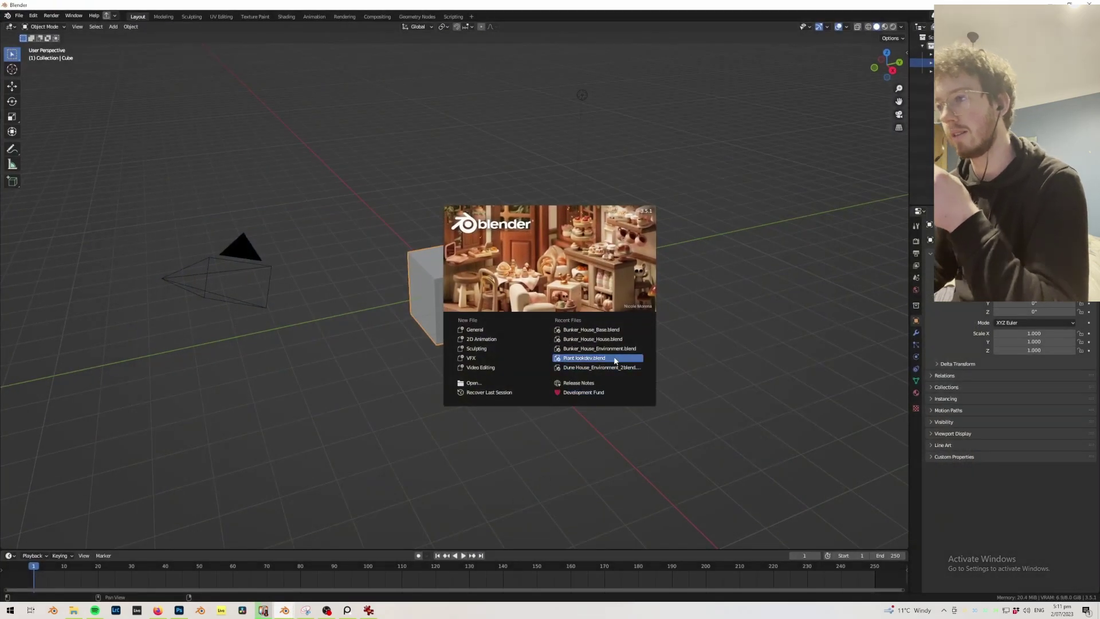
pyautogui.click(613, 357)
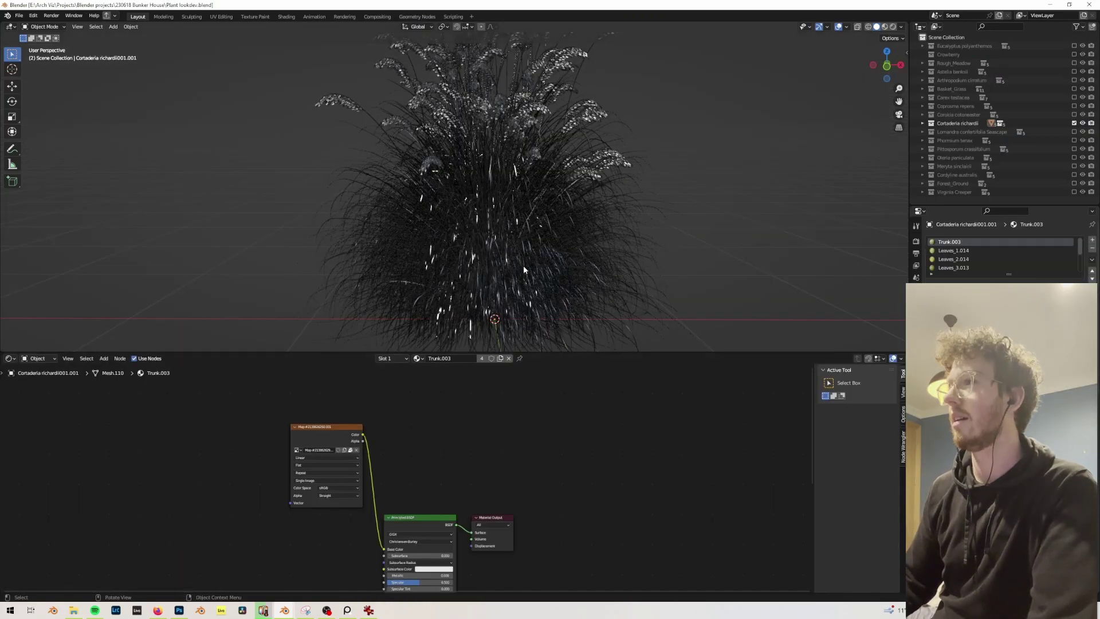
# Include Eucalyptus polyanthemos, exclude Cortaderia richardii, and select the eucalyptus row to inspect it
pyautogui.moveTo(524, 266); pyautogui.dragTo(548, 229, button='middle')
pyautogui.scroll(-3, 547, 229)
pyautogui.scroll(2, 548, 228)
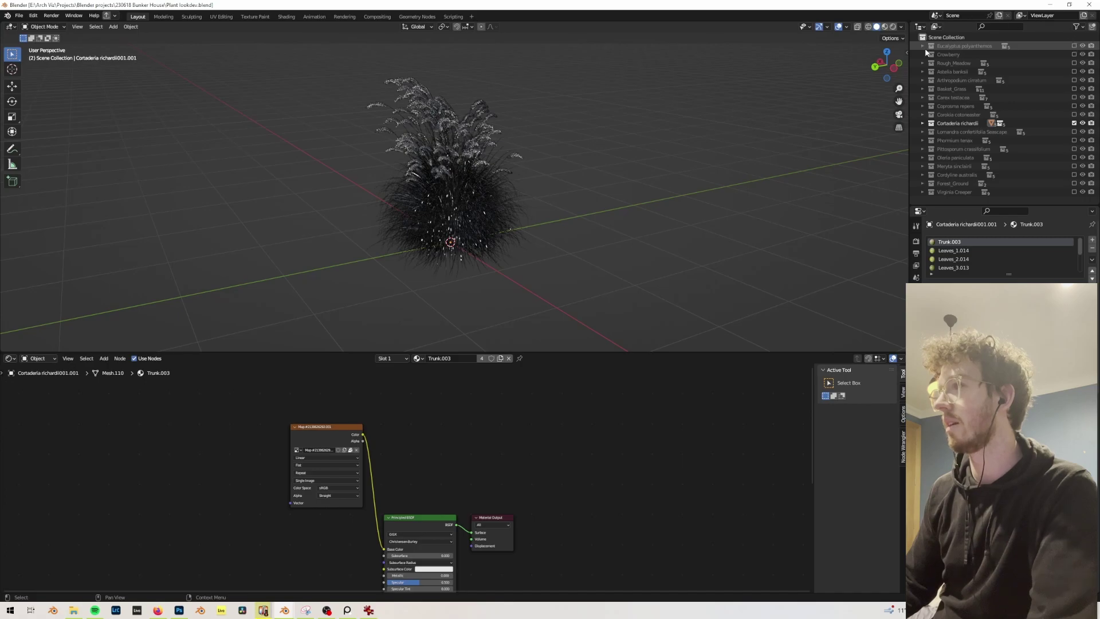
pyautogui.click(1074, 46)
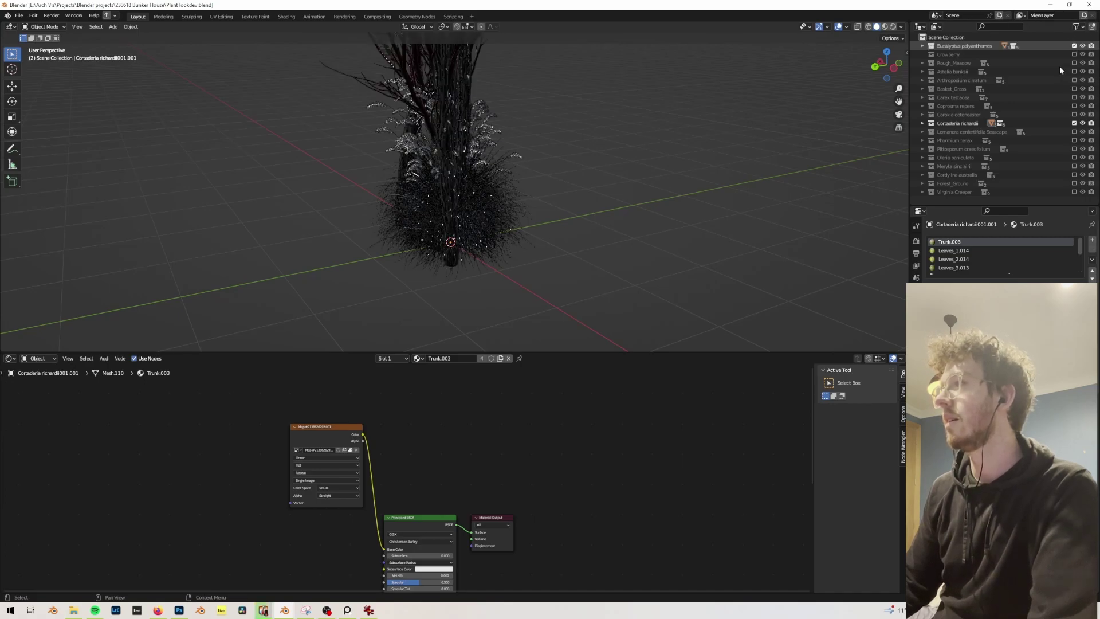
pyautogui.click(1074, 123)
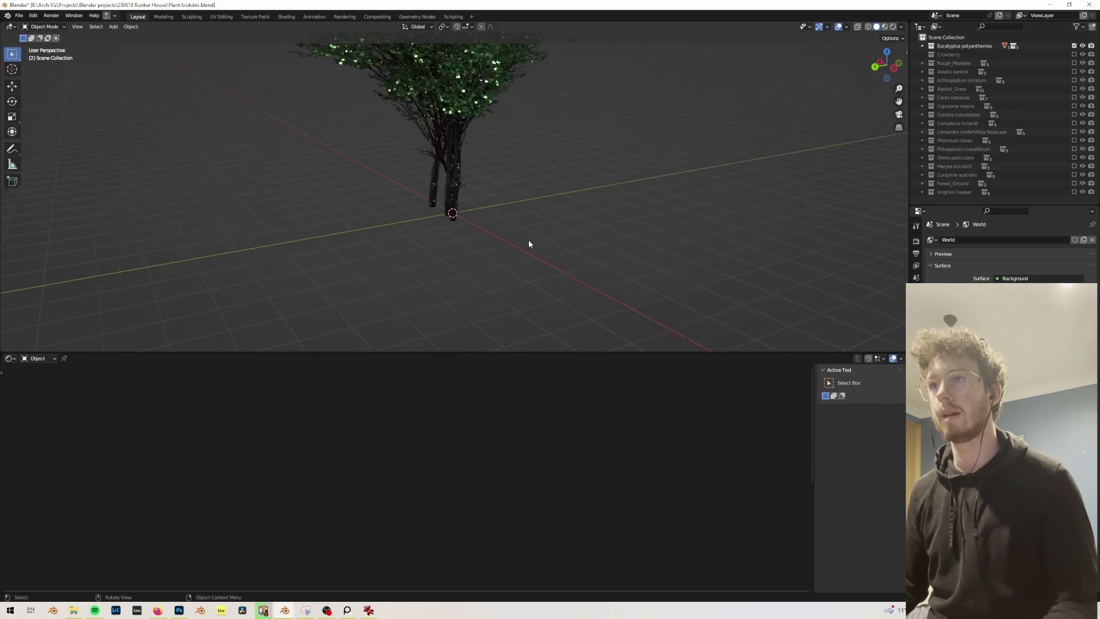
pyautogui.moveTo(528, 241); pyautogui.dragTo(505, 195, button='middle')
pyautogui.scroll(4, 478, 234)
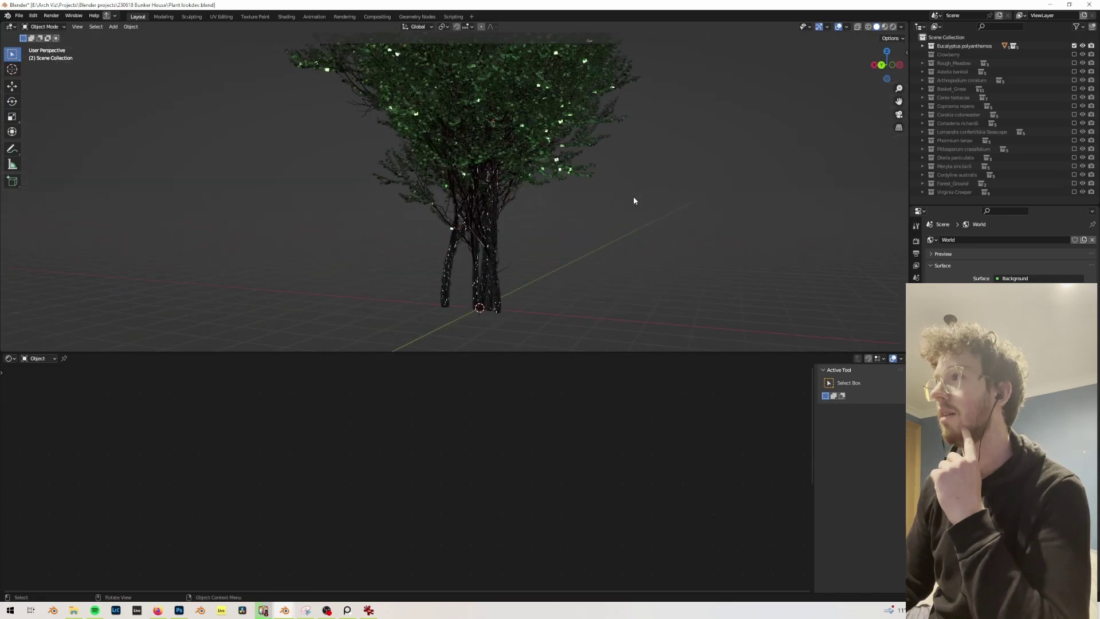
pyautogui.click(979, 45)
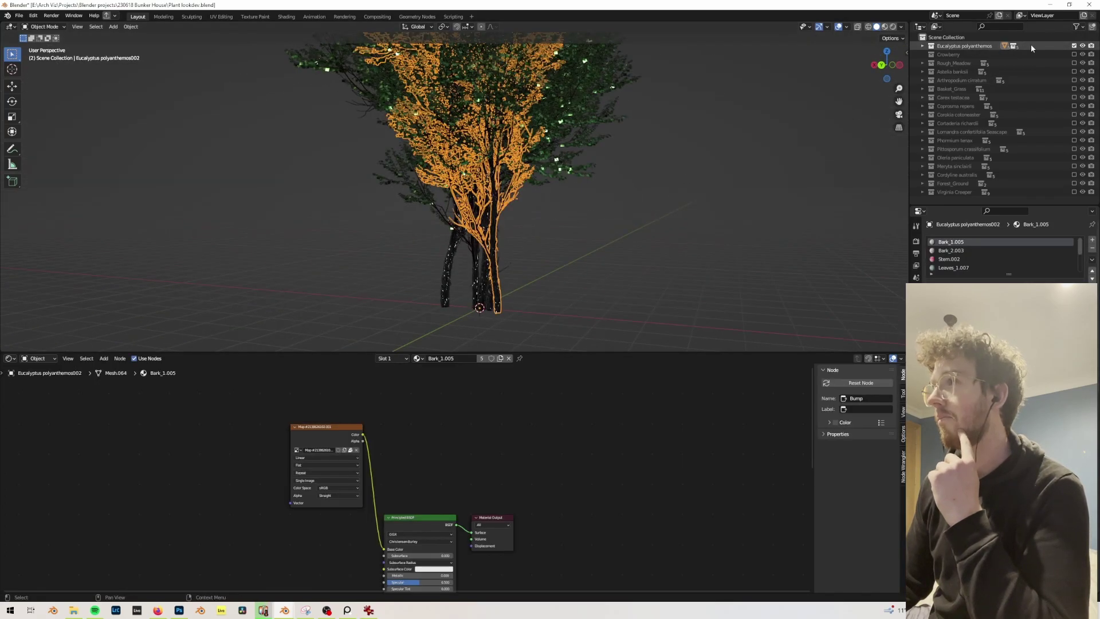
# Re-exclude the eucalyptus and briefly preview Crowberry, Rough_Meadow and Astelia banksii
pyautogui.click(1074, 46)
pyautogui.click(1074, 54)
pyautogui.click(1074, 54)
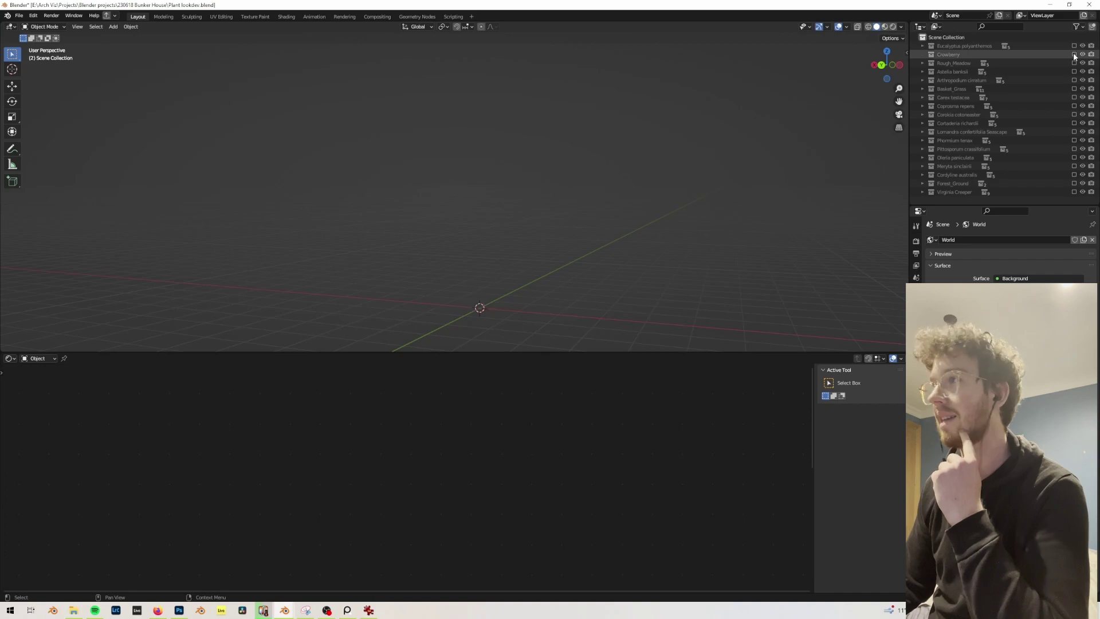
pyautogui.click(1074, 63)
pyautogui.click(1074, 63)
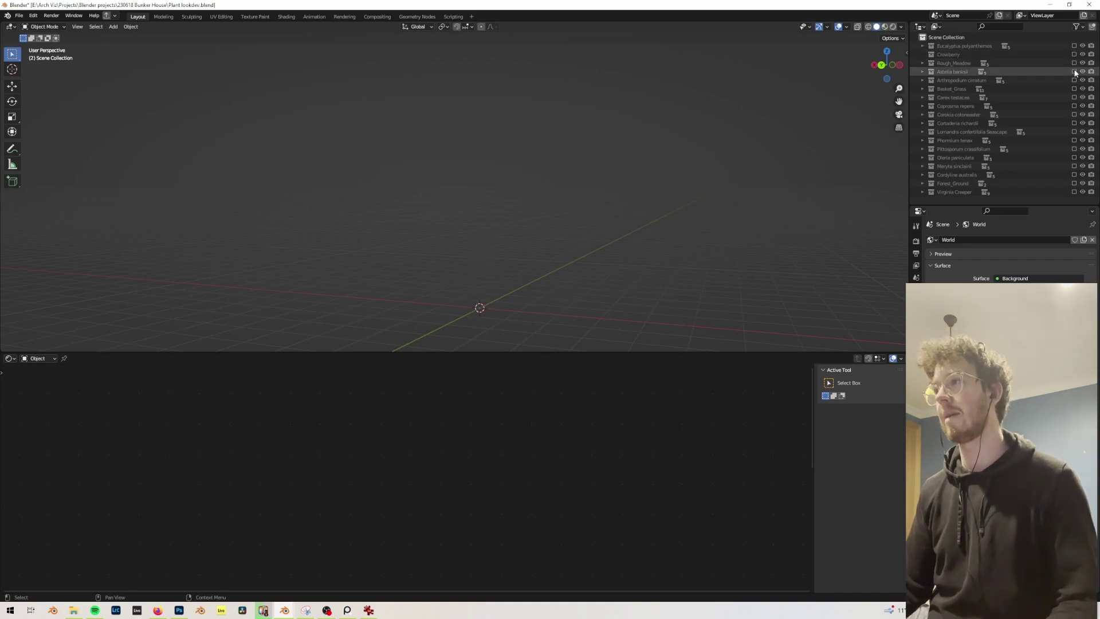
pyautogui.click(1074, 72)
pyautogui.click(1073, 71)
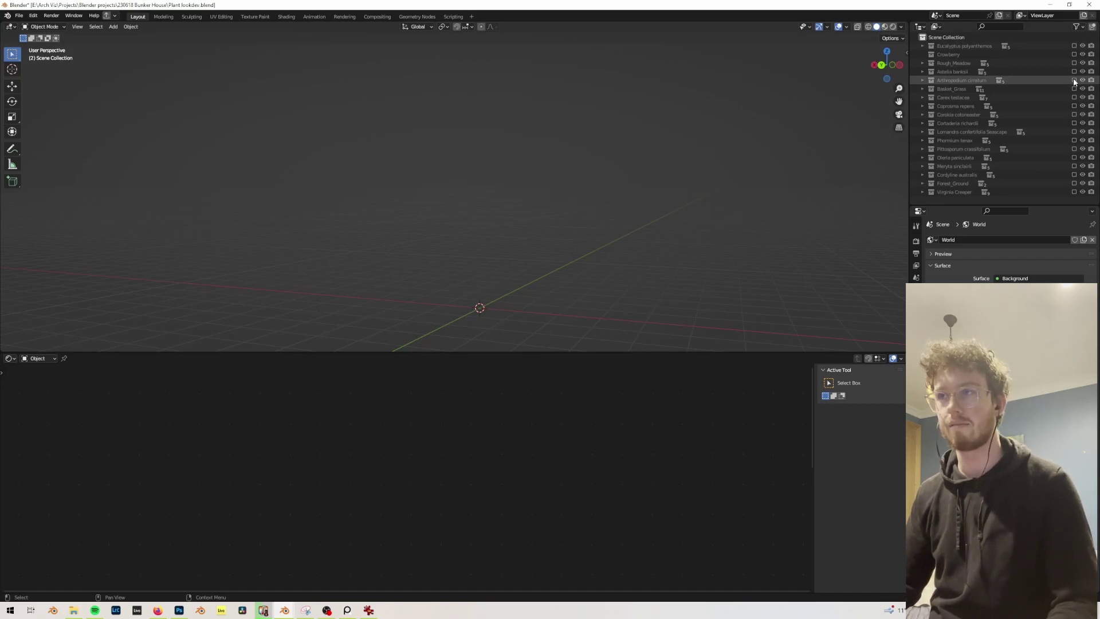
# Preview Arthropodium cirratum up close from a higher angle, then exclude it again
pyautogui.click(1074, 80)
pyautogui.moveTo(815, 180); pyautogui.dragTo(609, 273, button='middle')
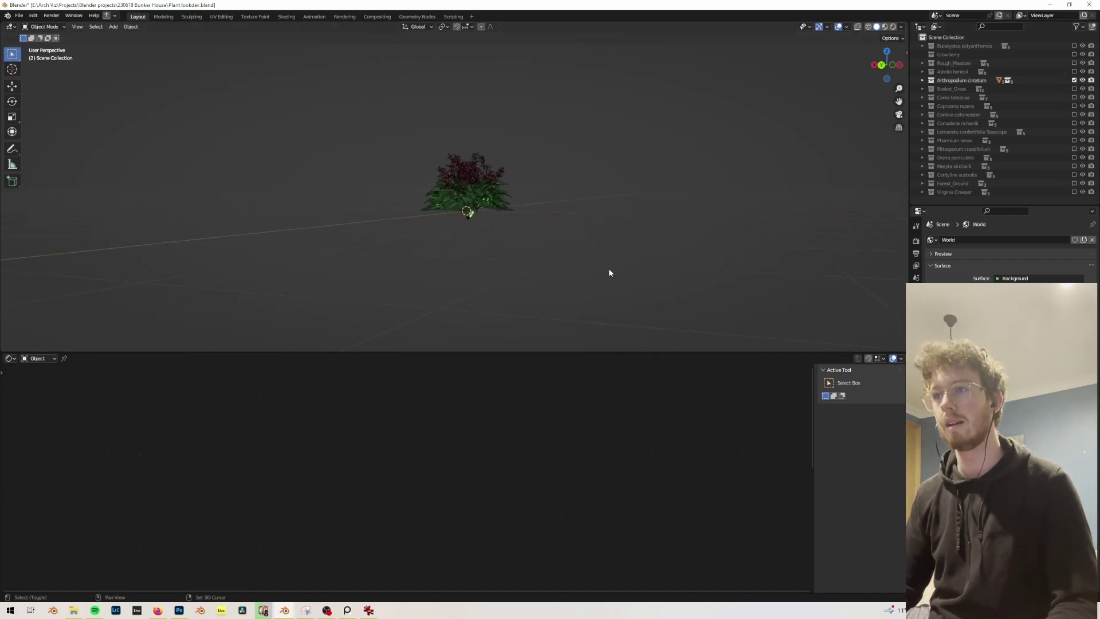
pyautogui.scroll(4, 473, 167)
pyautogui.moveTo(549, 182); pyautogui.dragTo(504, 201, button='middle')
pyautogui.scroll(3, 500, 201)
pyautogui.scroll(-2, 586, 212)
pyautogui.scroll(2, 599, 218)
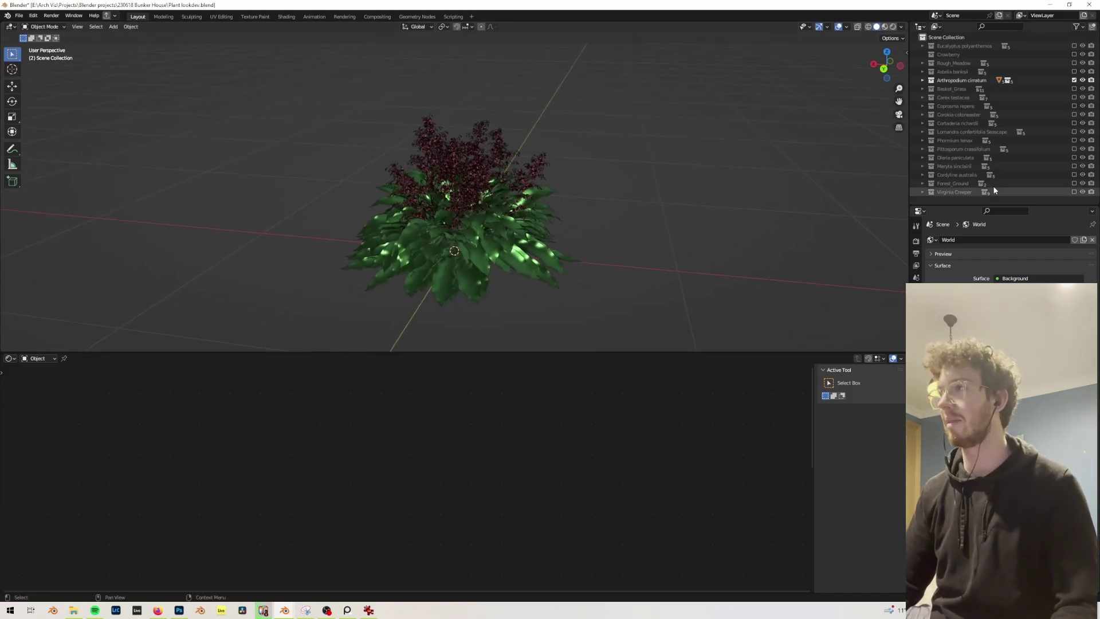
pyautogui.click(1074, 80)
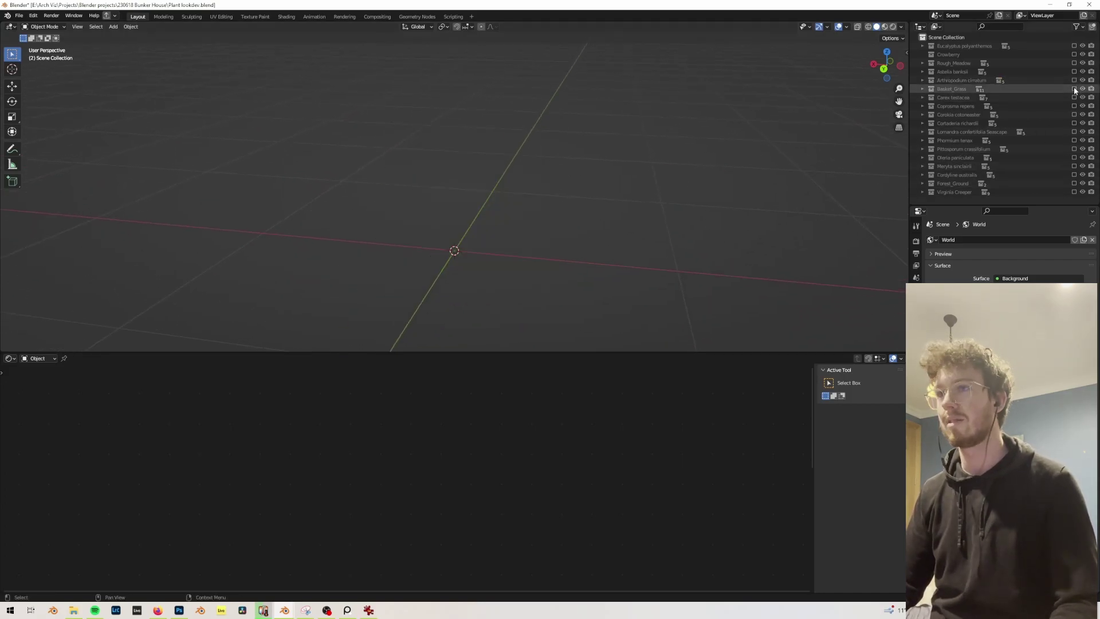
# Preview Basket_Grass, Carex testacea, Coprosma repens, Corokia cotoneaster and Cortaderia richardii, leaving each excluded
pyautogui.click(1074, 89)
pyautogui.click(1074, 89)
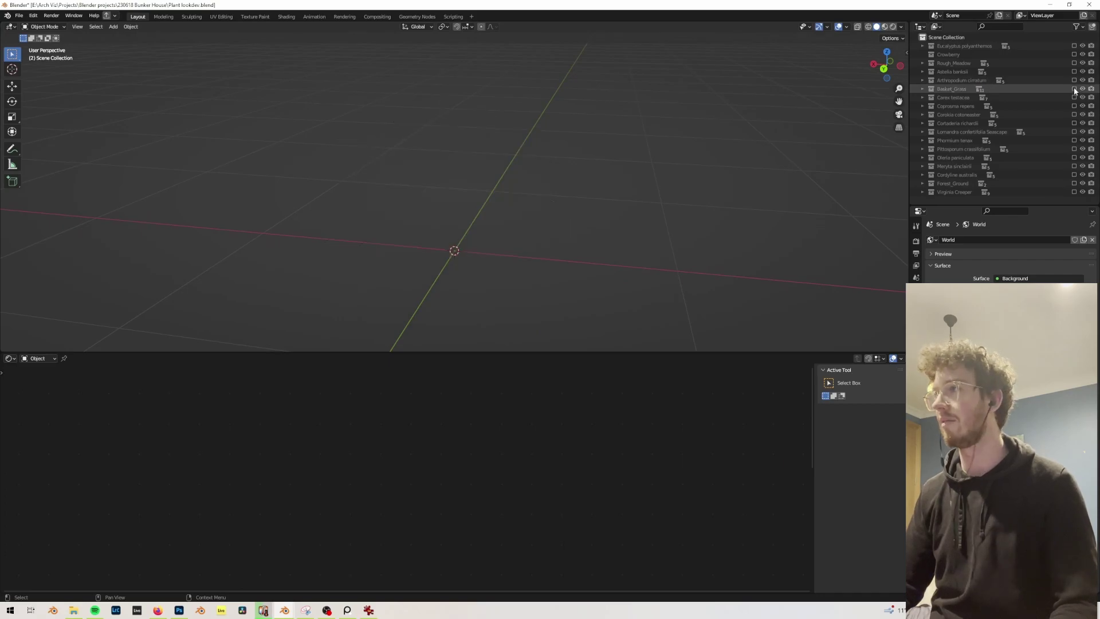
pyautogui.click(1074, 97)
pyautogui.click(1074, 98)
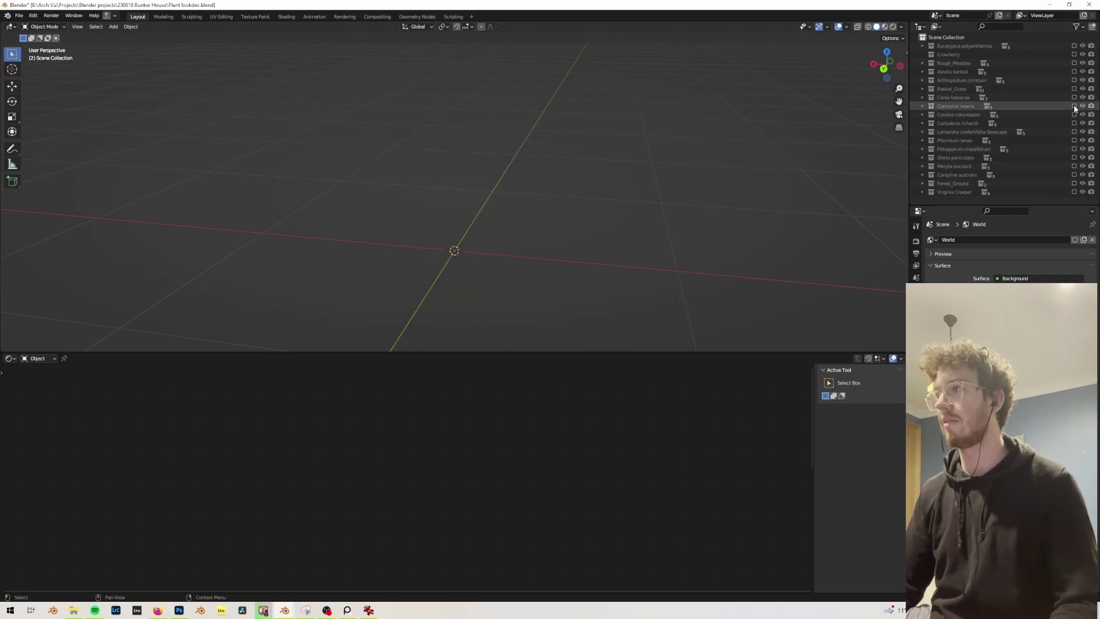
pyautogui.click(1073, 106)
pyautogui.click(1073, 106)
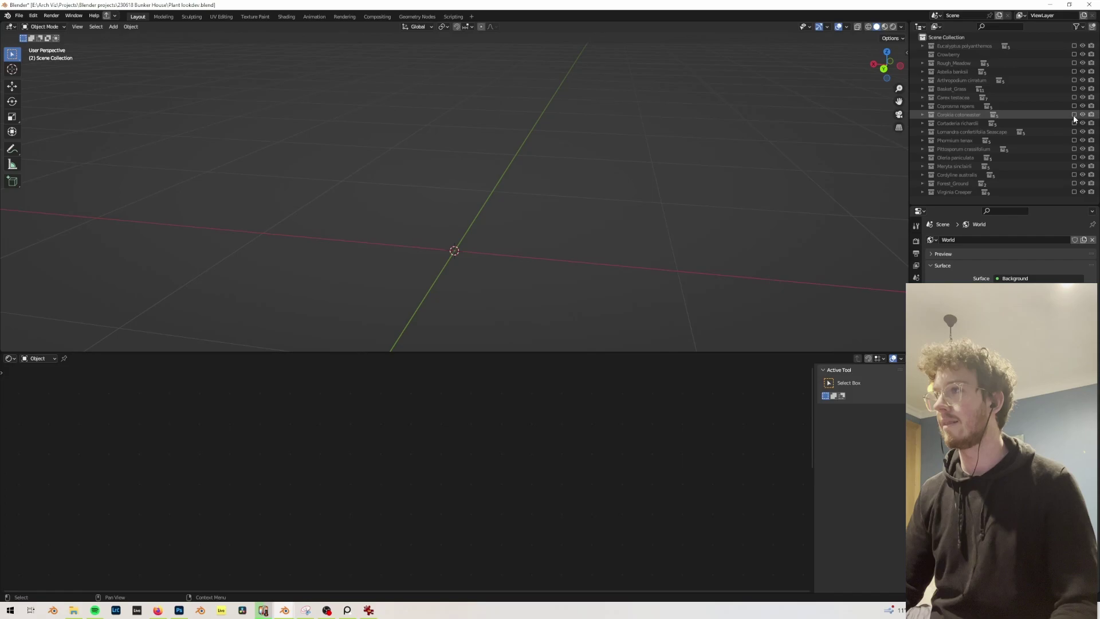
pyautogui.click(1073, 115)
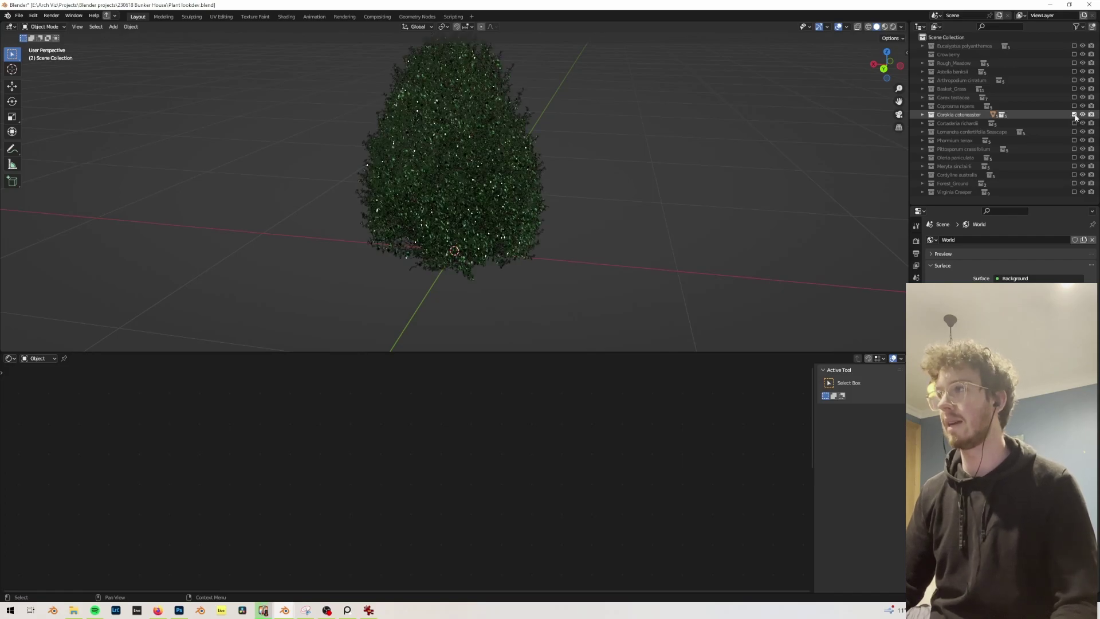
pyautogui.click(1074, 114)
pyautogui.click(1074, 123)
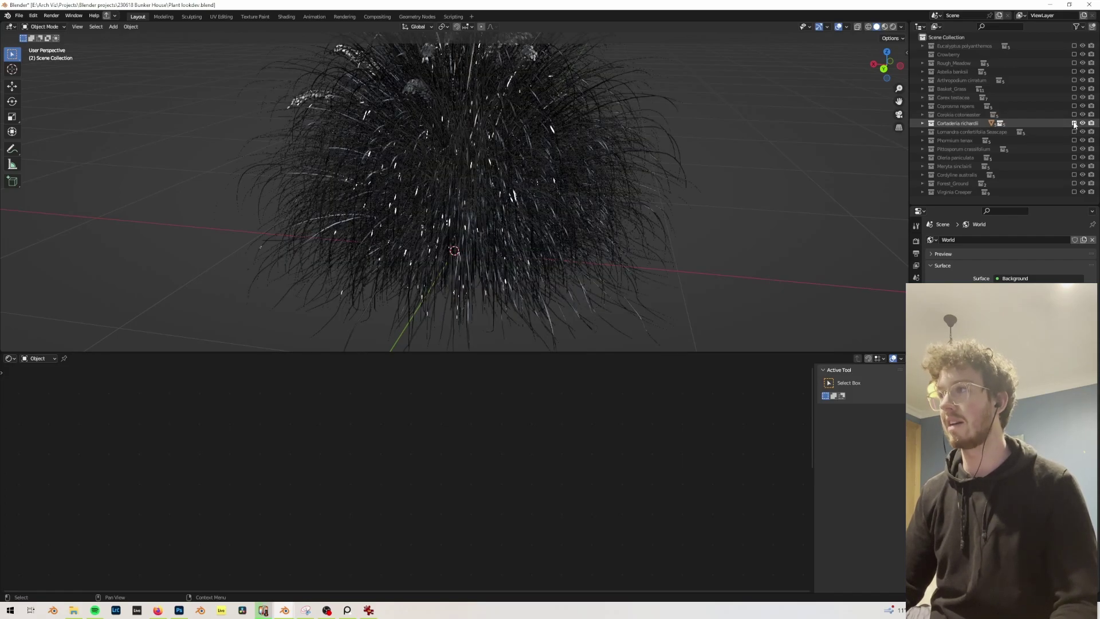
pyautogui.click(1074, 123)
# Preview Lomandra confertifolia Seascape, Phormium tenax and Pittosporum crassifolium, leaving all hidden
pyautogui.click(1073, 132)
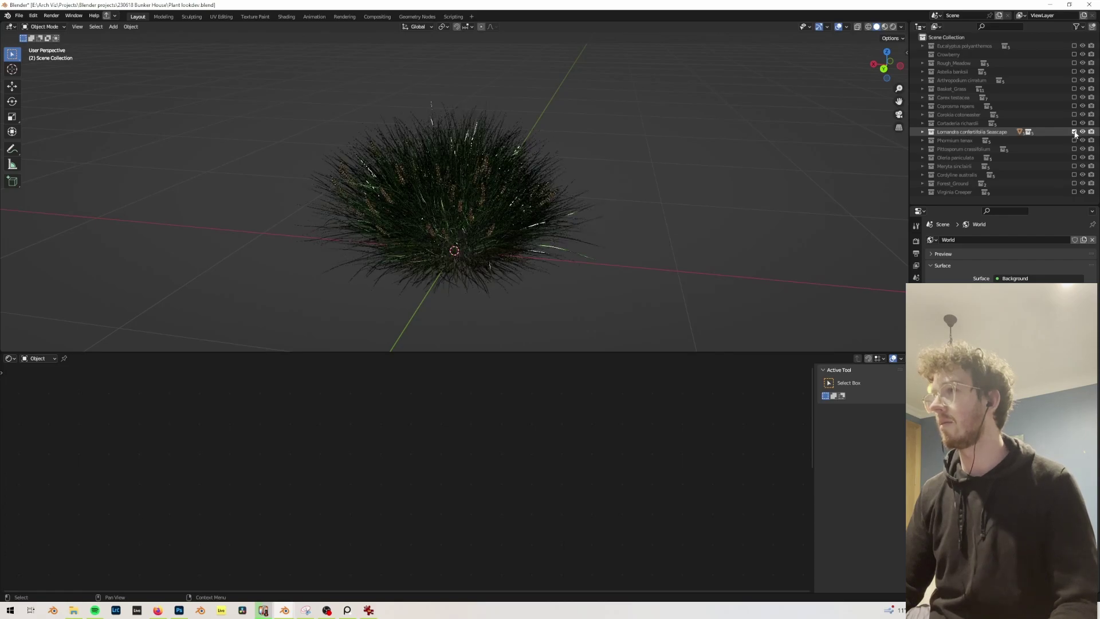
pyautogui.click(1073, 132)
pyautogui.click(1074, 132)
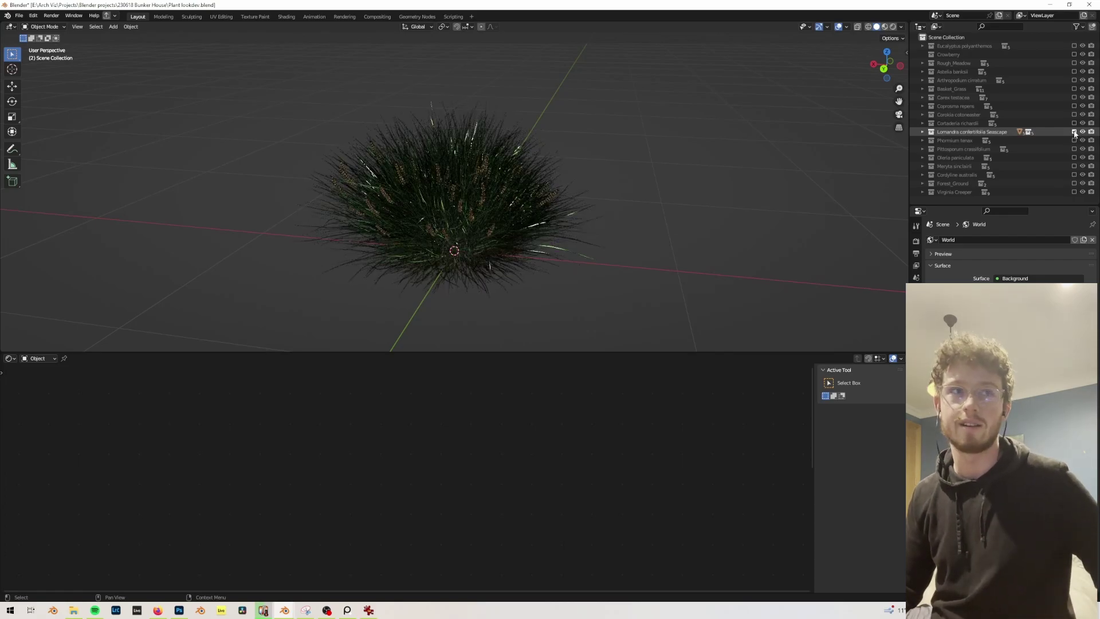
pyautogui.click(1073, 132)
pyautogui.click(1074, 140)
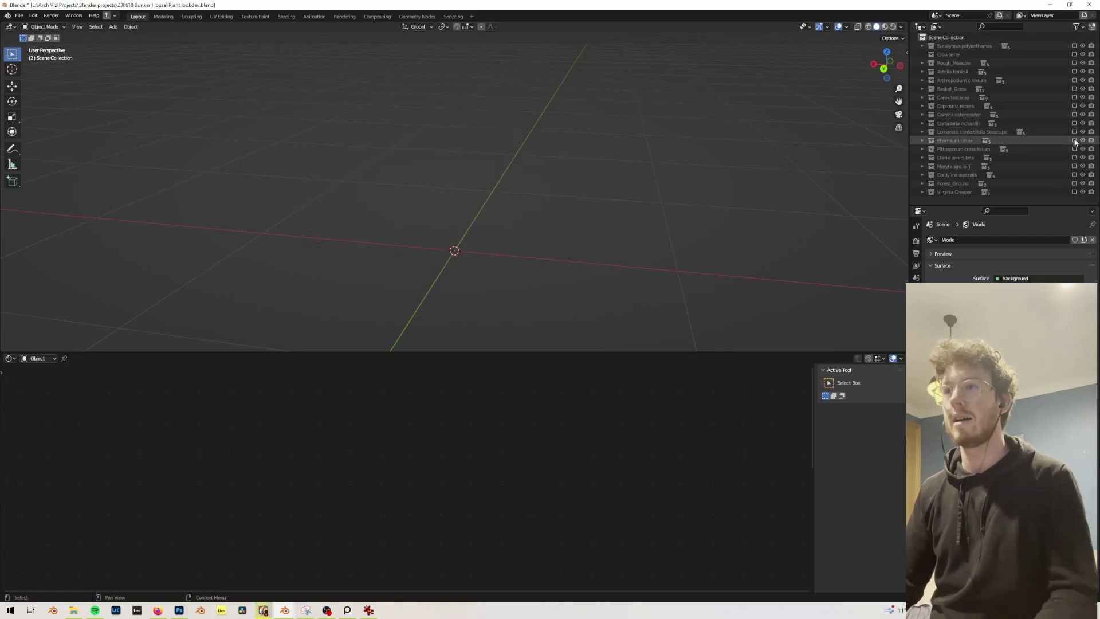
pyautogui.click(1074, 140)
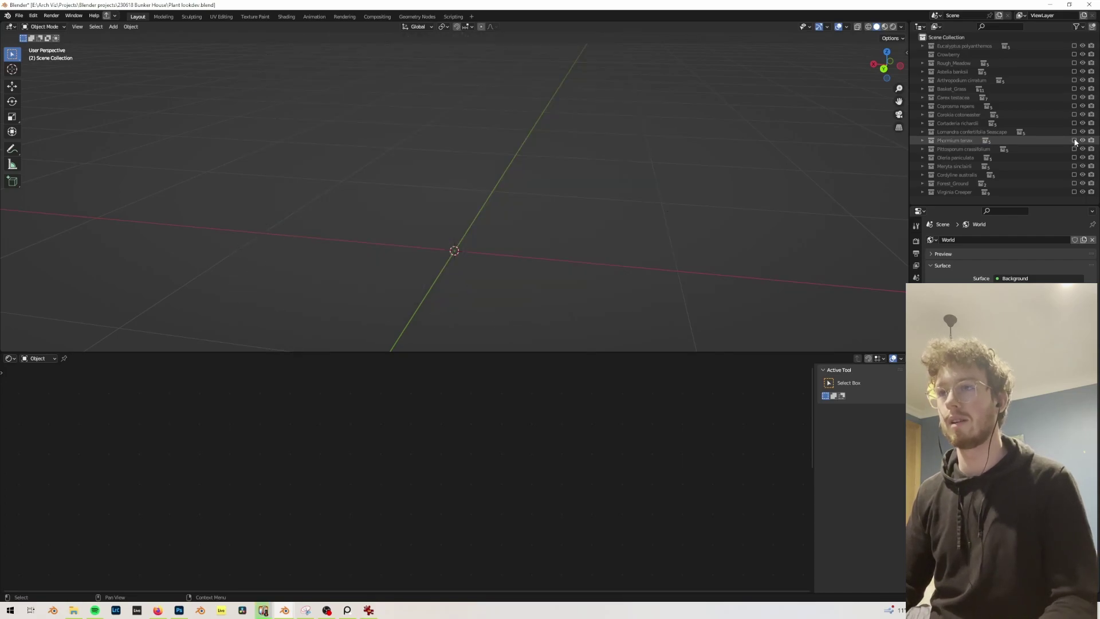
pyautogui.hotkey('ctrl', 'z')
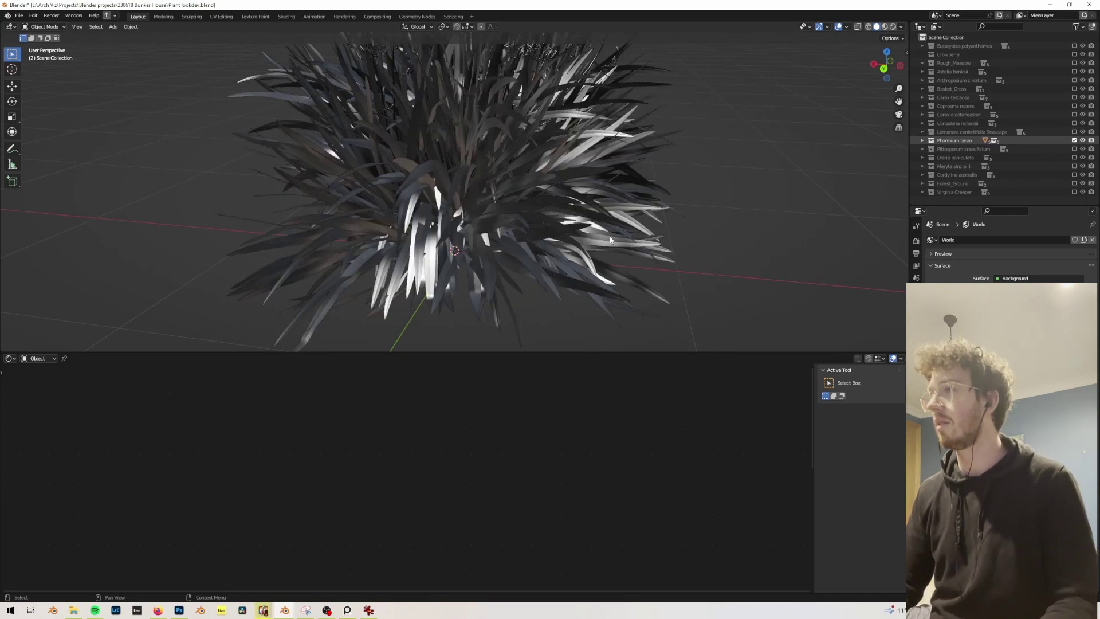
pyautogui.scroll(-2, 558, 201)
pyautogui.scroll(2, 549, 201)
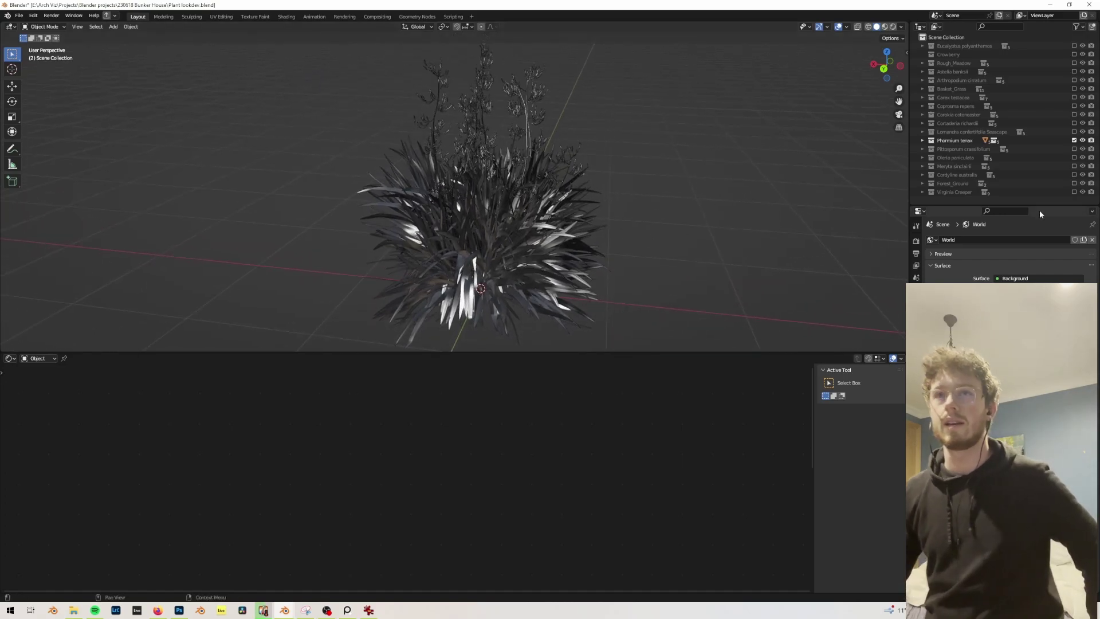
pyautogui.click(1074, 140)
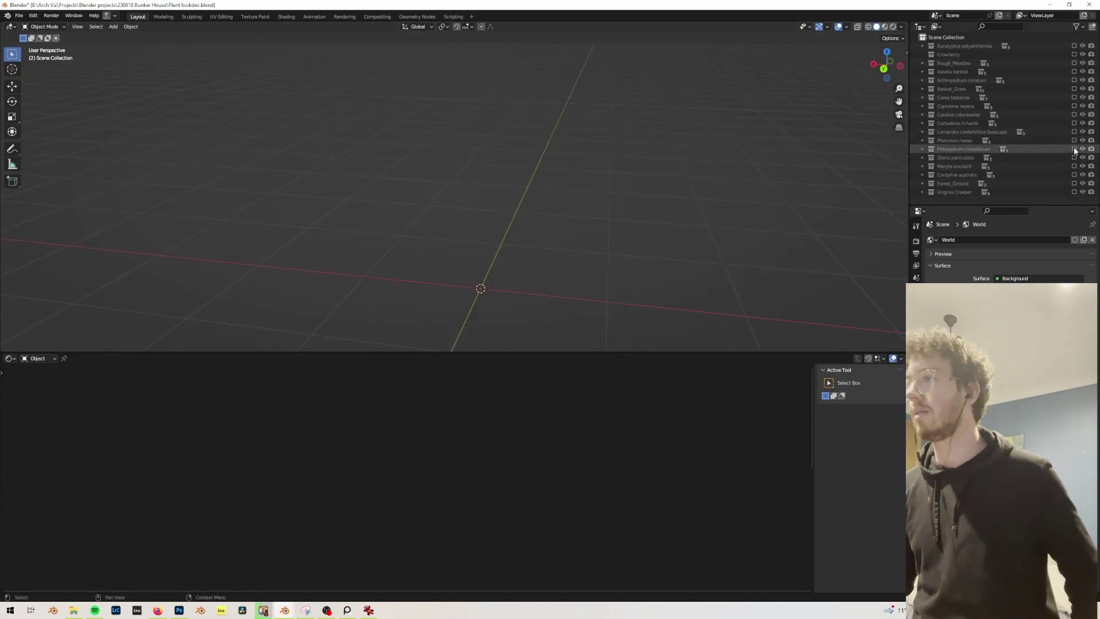
pyautogui.click(1074, 149)
pyautogui.hotkey('ctrl', 'z')
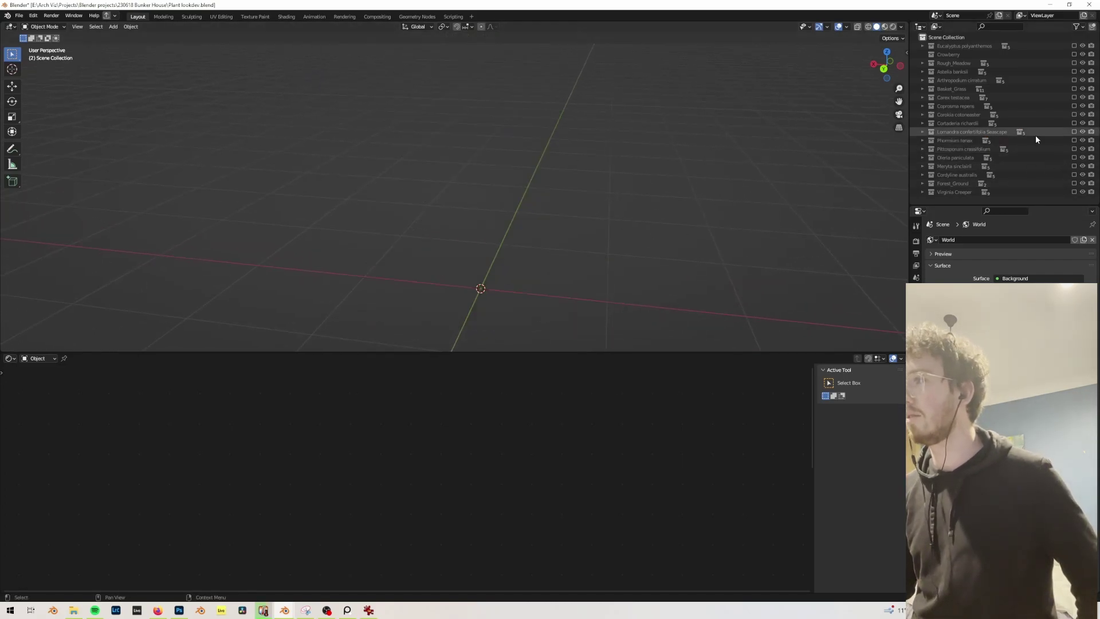
# Expand Lomandra confertifolia Seascape, select Seascape_2, and briefly preview the grass
pyautogui.click(922, 132)
pyautogui.click(1078, 143)
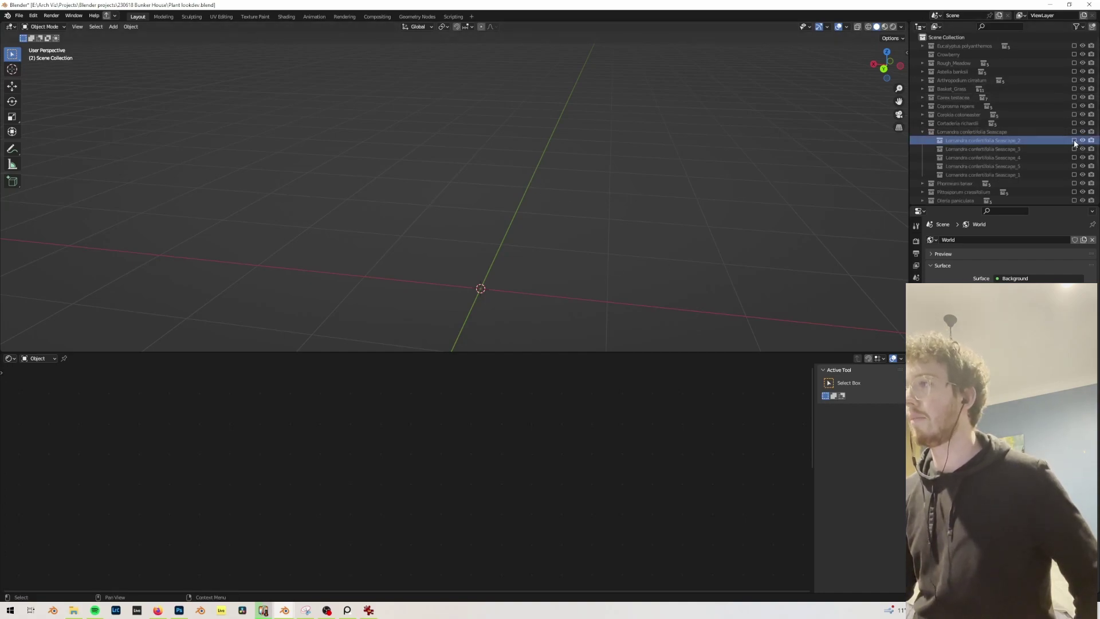
pyautogui.click(1075, 132)
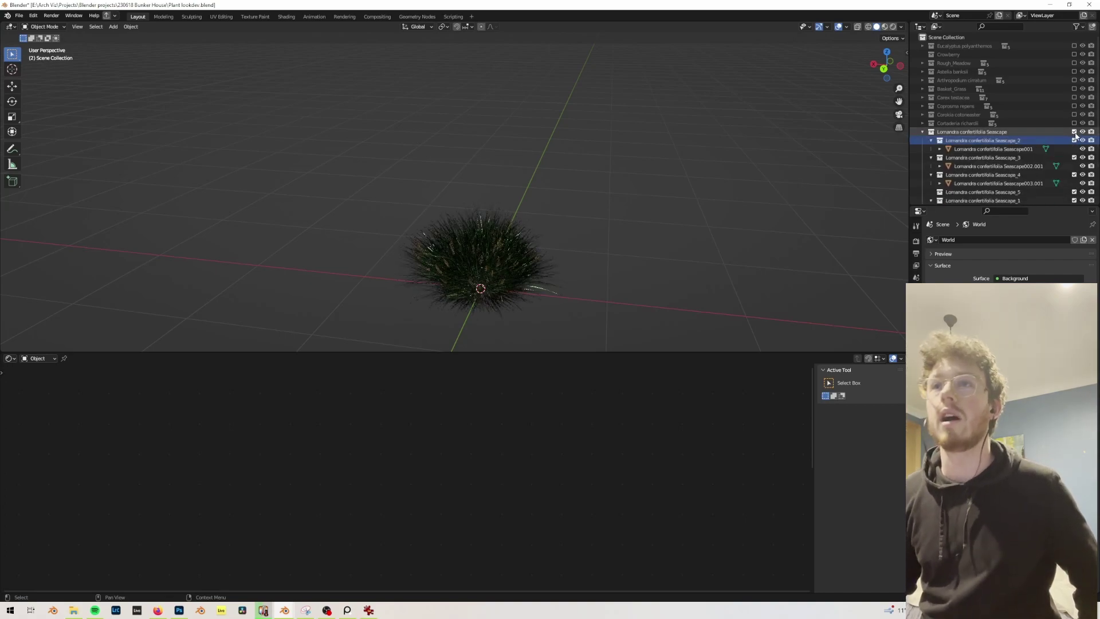
pyautogui.click(1075, 133)
# Switch to the Bunker_House_Environment window and orbit away from the house
pyautogui.moveTo(290, 613)
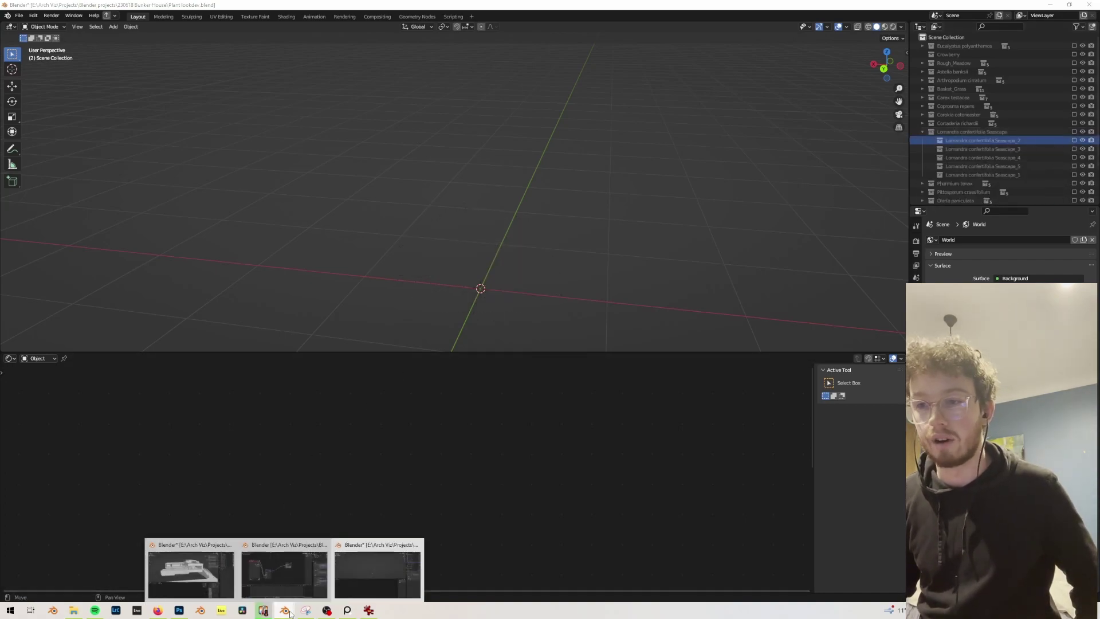
pyautogui.click(286, 576)
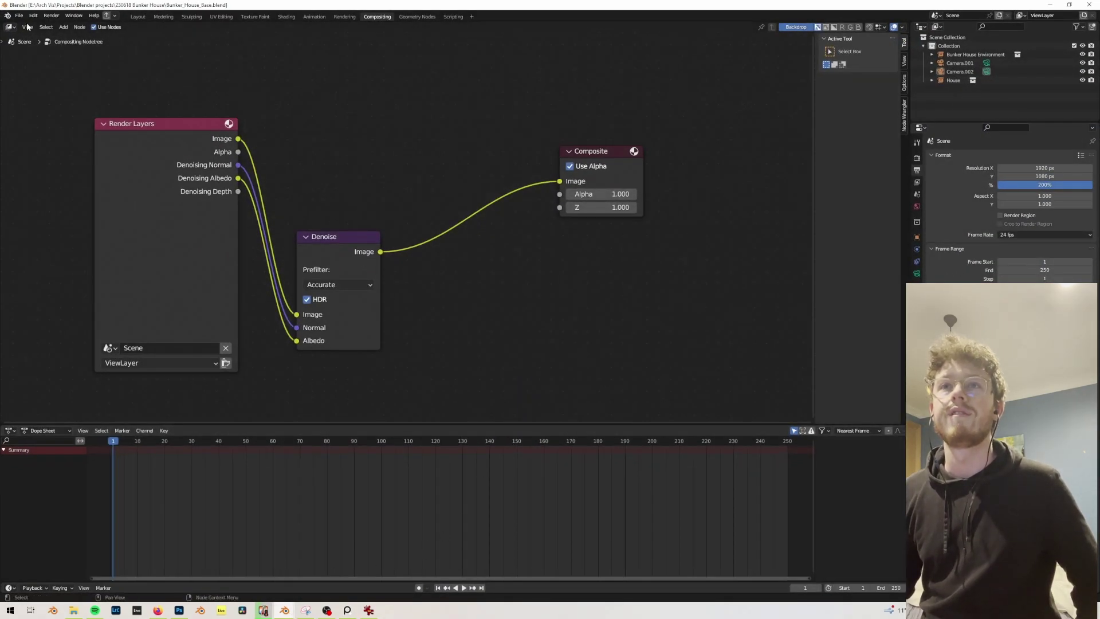
pyautogui.moveTo(284, 610)
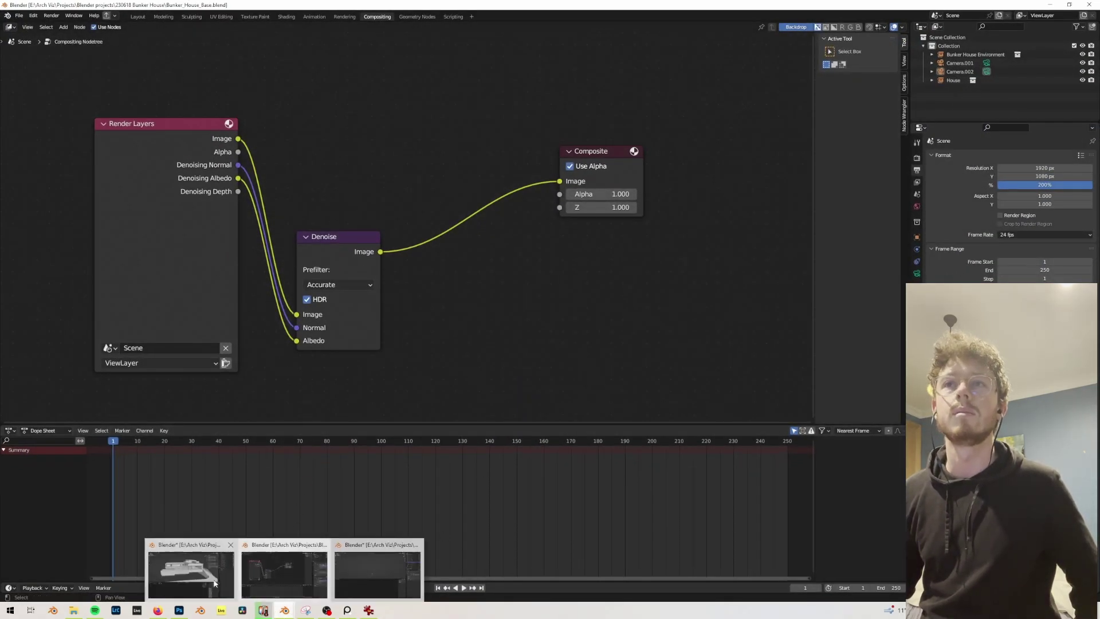
pyautogui.click(192, 570)
pyautogui.moveTo(577, 332); pyautogui.dragTo(381, 23, button='middle')
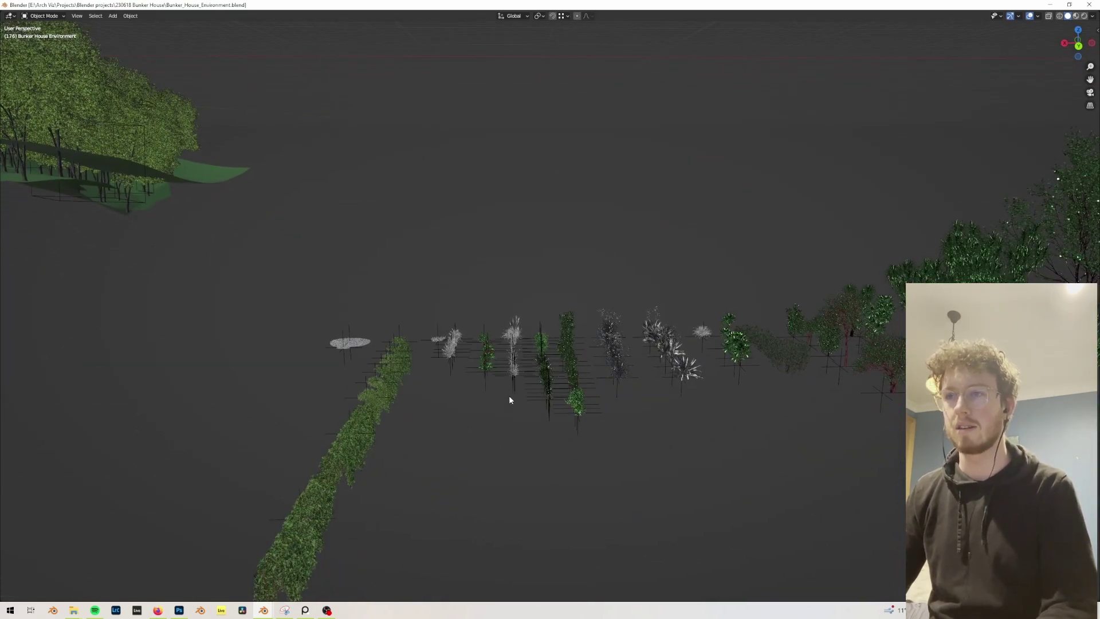
# Pan, orbit and zoom across the plant asset rows, ending on the tree cluster beside the house
pyautogui.keyDown('shift'); pyautogui.moveTo(509, 399); pyautogui.dragTo(533, 299, button='middle'); pyautogui.keyUp('shift')
pyautogui.scroll(3, 418, 344)
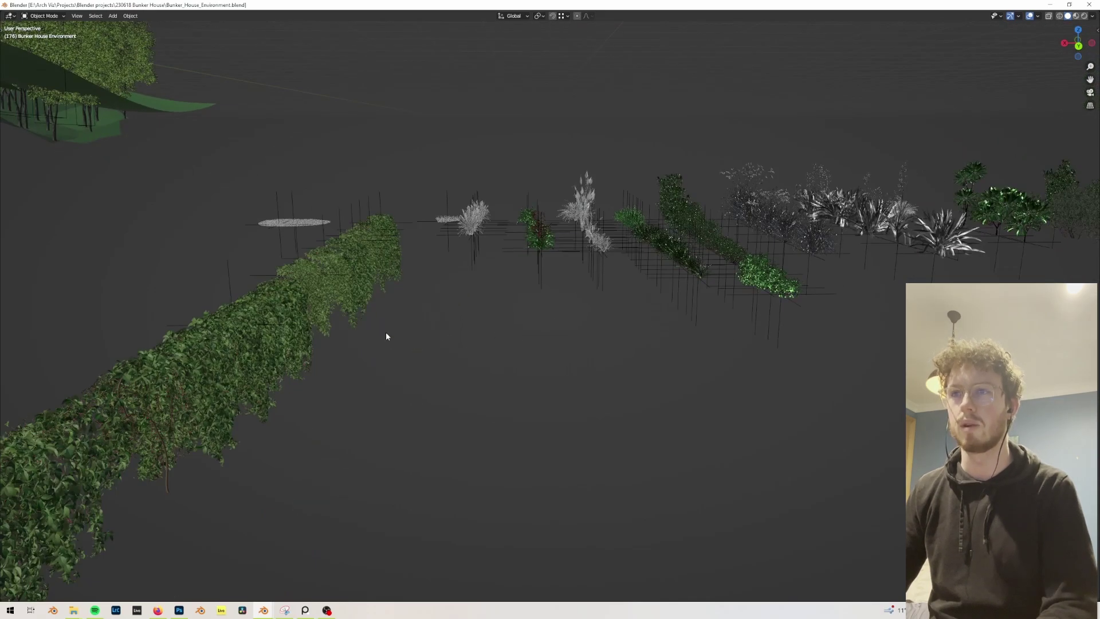
pyautogui.moveTo(362, 323); pyautogui.dragTo(554, 348, button='middle')
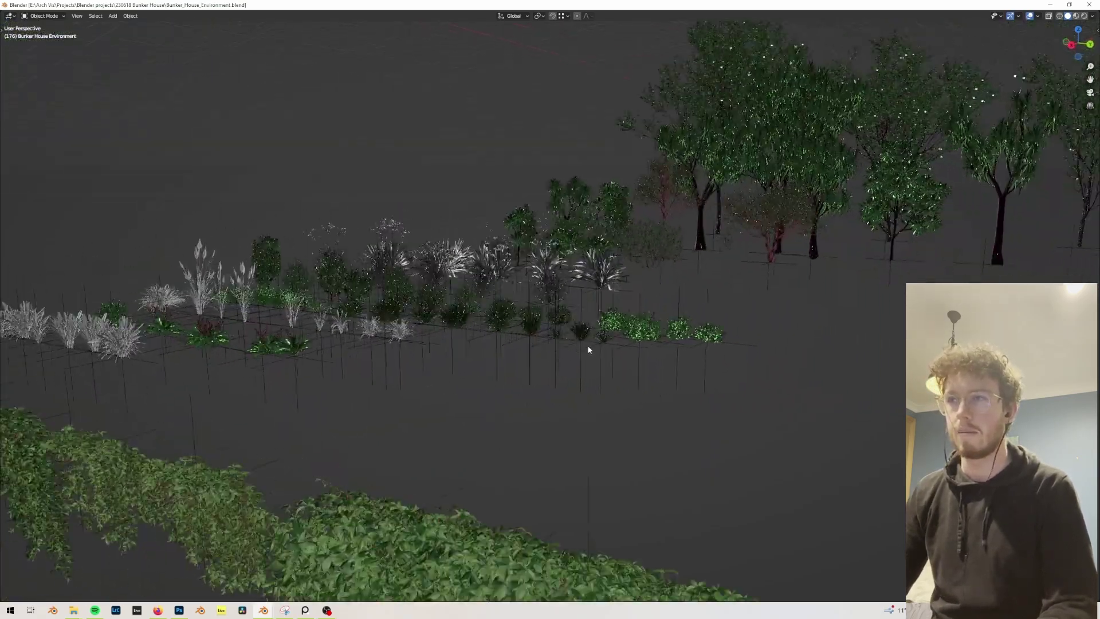
pyautogui.moveTo(588, 349); pyautogui.dragTo(551, 357, button='middle')
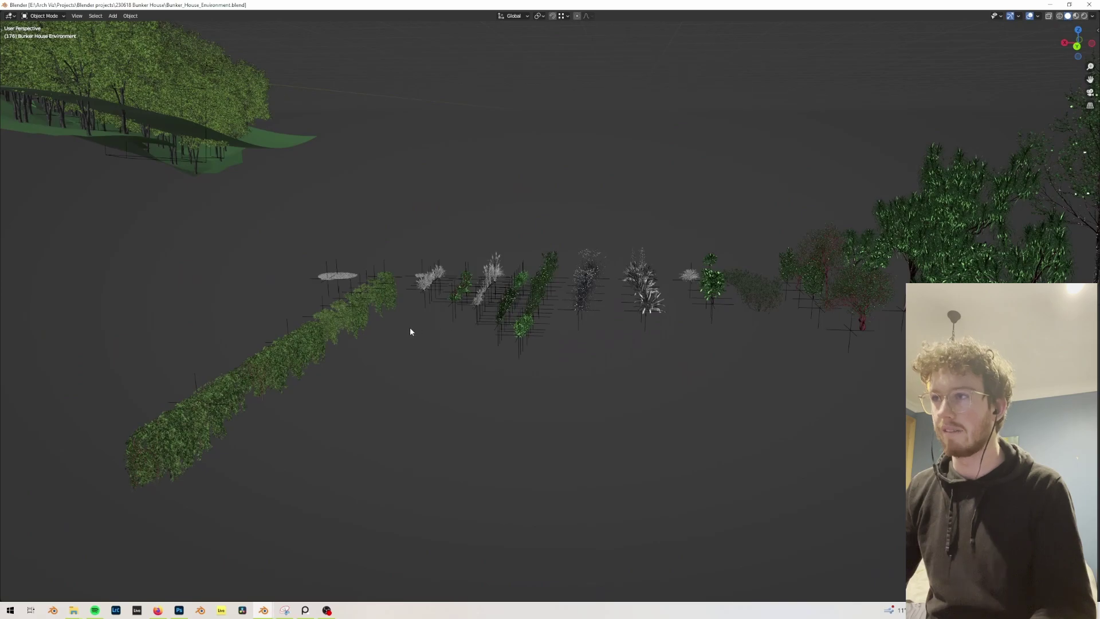
pyautogui.moveTo(410, 329); pyautogui.dragTo(380, 332, button='middle')
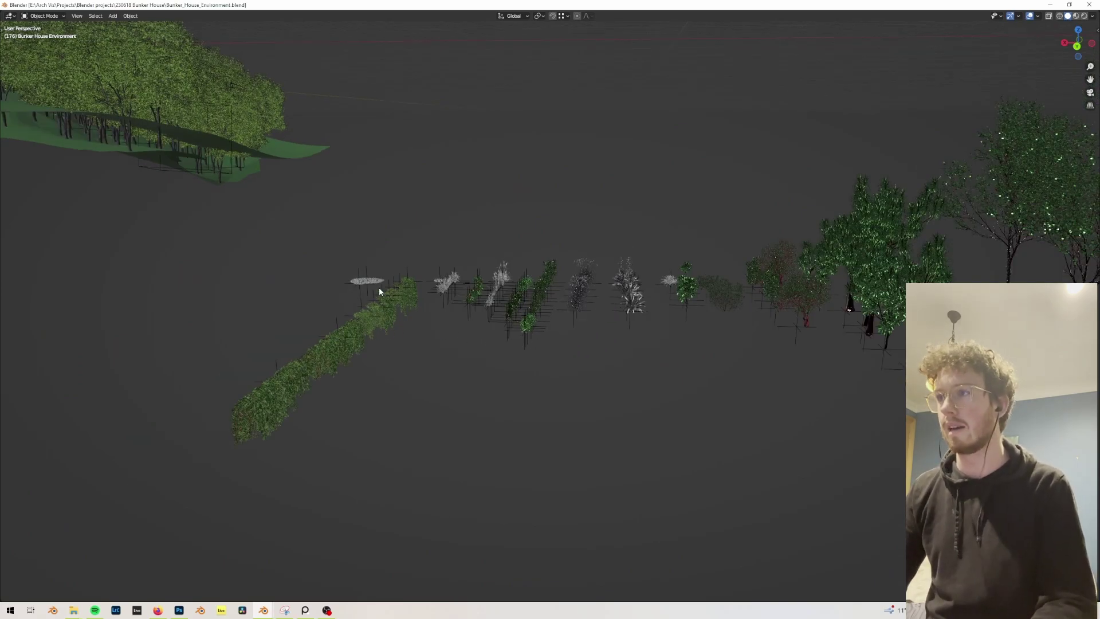
pyautogui.scroll(2, 379, 288)
pyautogui.moveTo(251, 172); pyautogui.dragTo(295, 197, button='middle')
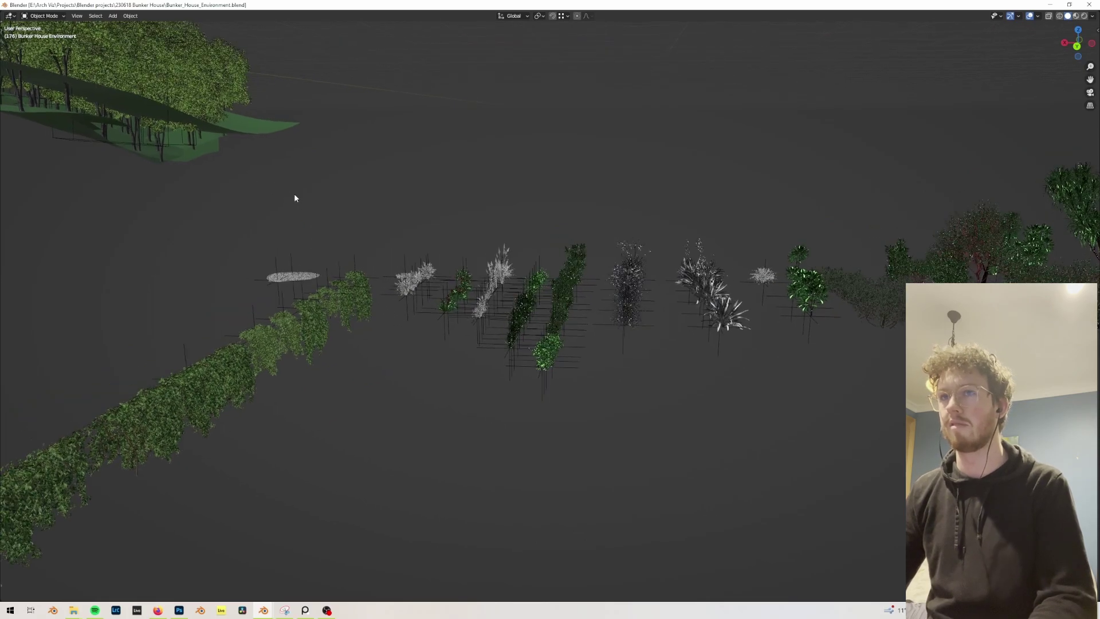
pyautogui.scroll(5, 250, 80)
# Move in toward the house and pool and select a Phormium plant in the bed
pyautogui.moveTo(250, 81); pyautogui.dragTo(381, 111, button='middle')
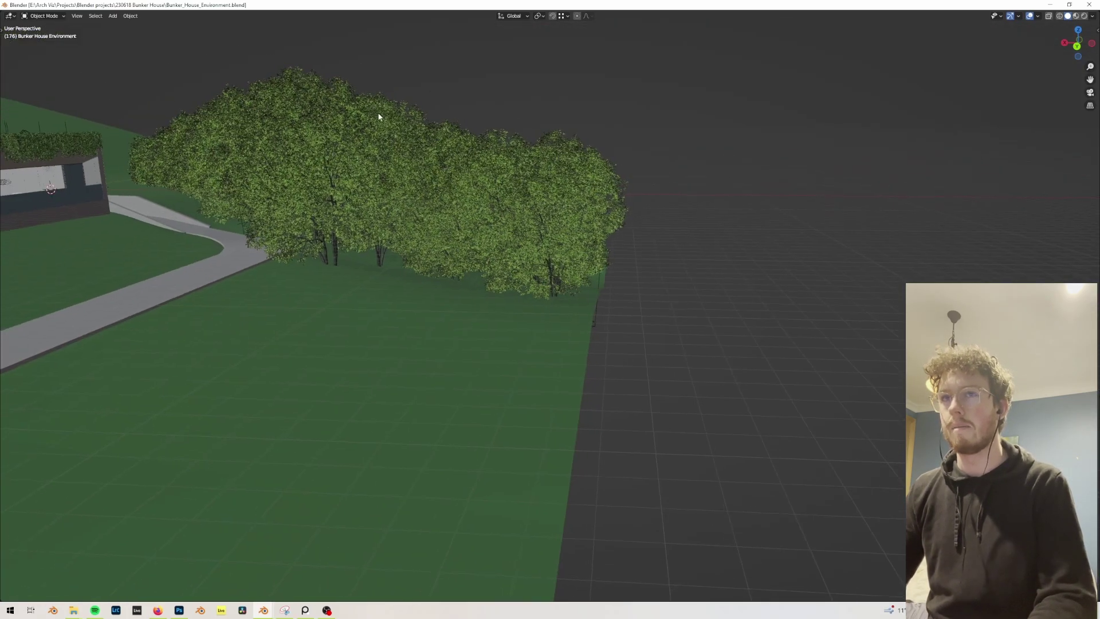
pyautogui.moveTo(344, 208); pyautogui.dragTo(286, 314, button='middle')
pyautogui.moveTo(350, 336); pyautogui.dragTo(398, 372, button='middle')
pyautogui.scroll(3, 351, 332)
pyautogui.scroll(3, 610, 334)
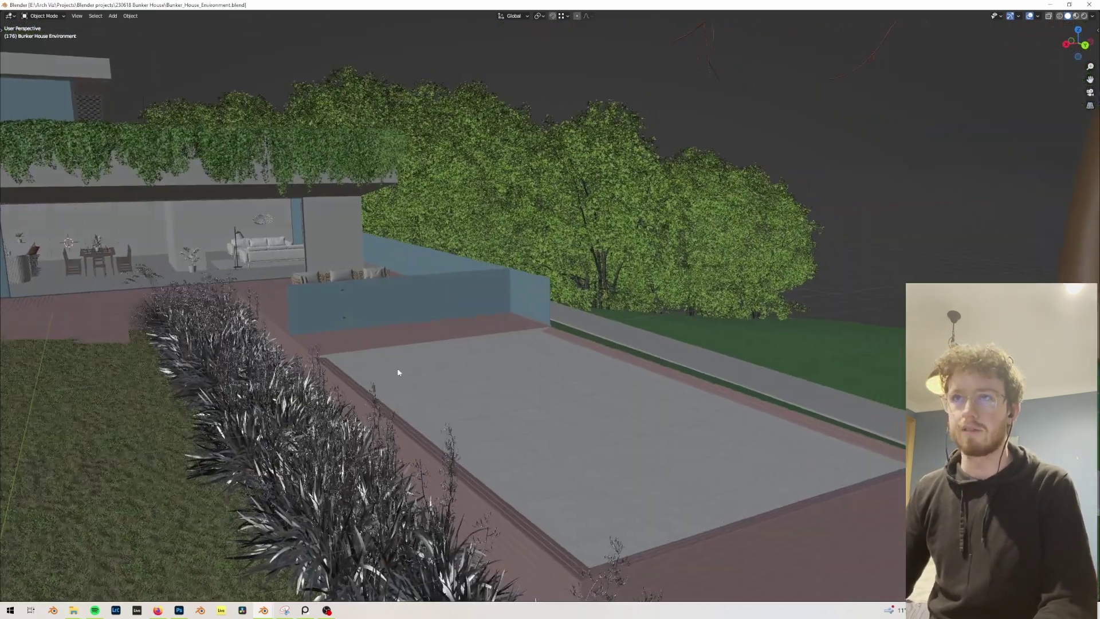
pyautogui.scroll(-5, 328, 371)
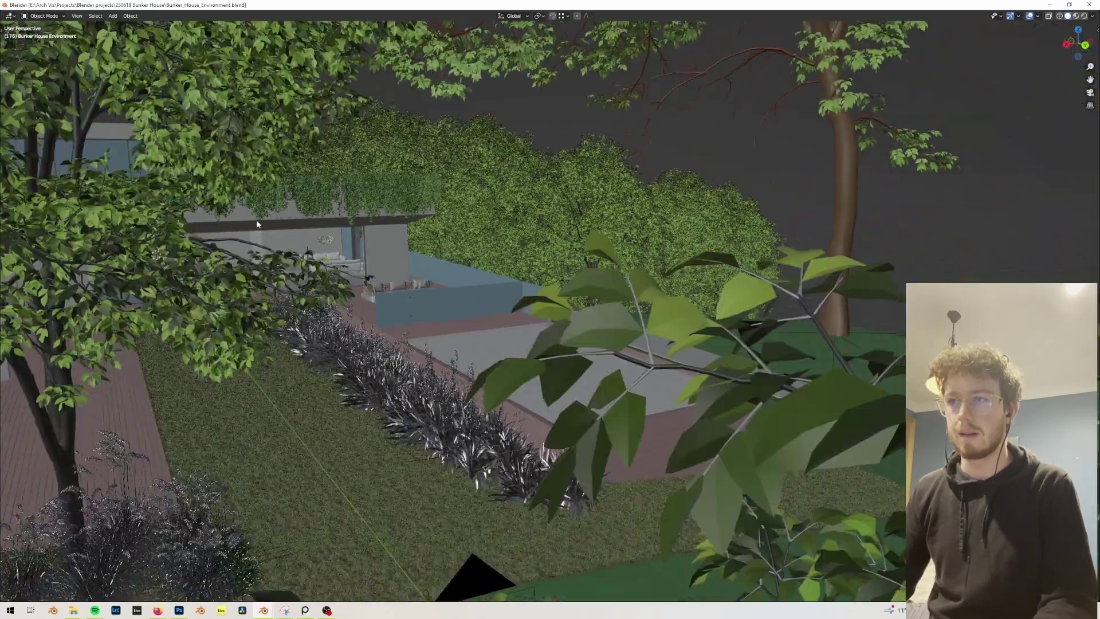
pyautogui.click(414, 417)
pyautogui.scroll(3, 520, 396)
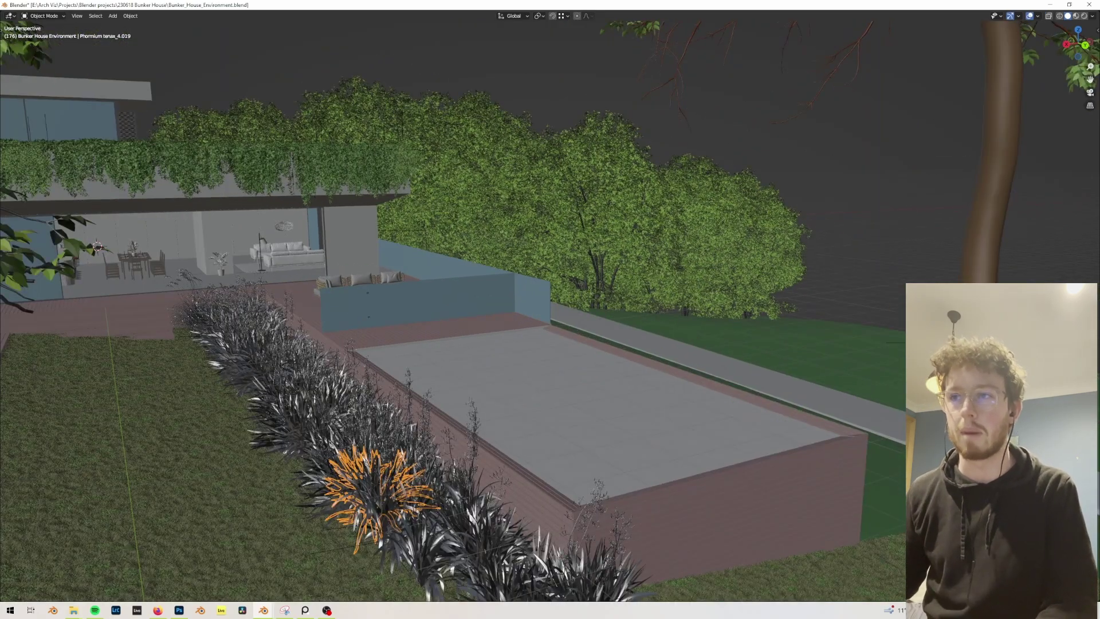
# Circle the long wing, deck and pool for close, low views from several sides
pyautogui.moveTo(822, 323); pyautogui.dragTo(752, 328, button='middle')
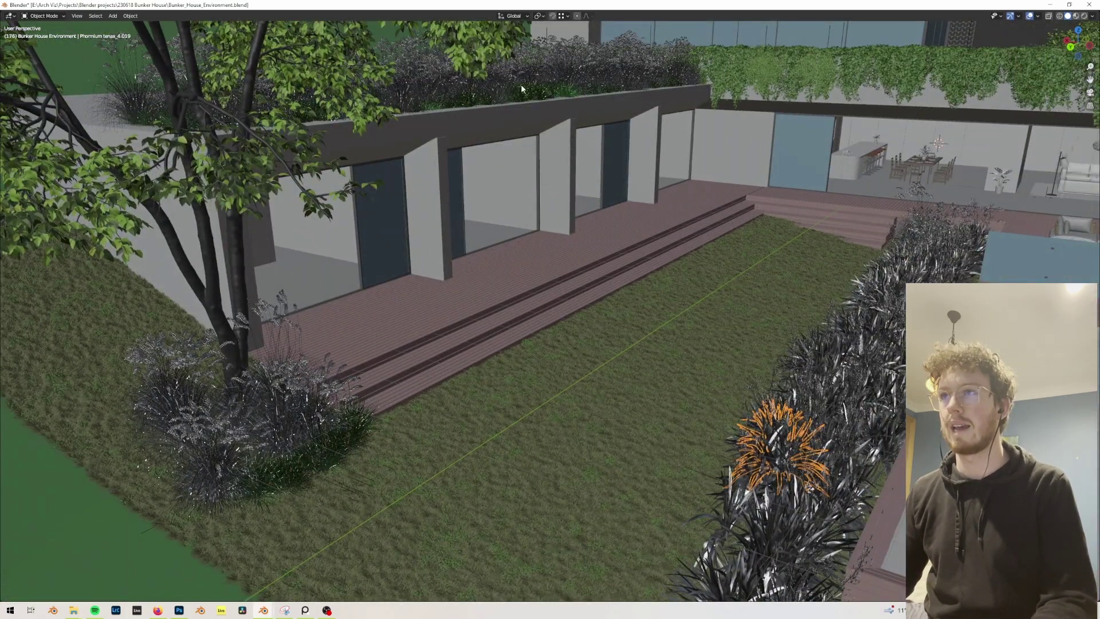
pyautogui.moveTo(378, 238); pyautogui.dragTo(340, 333, button='middle')
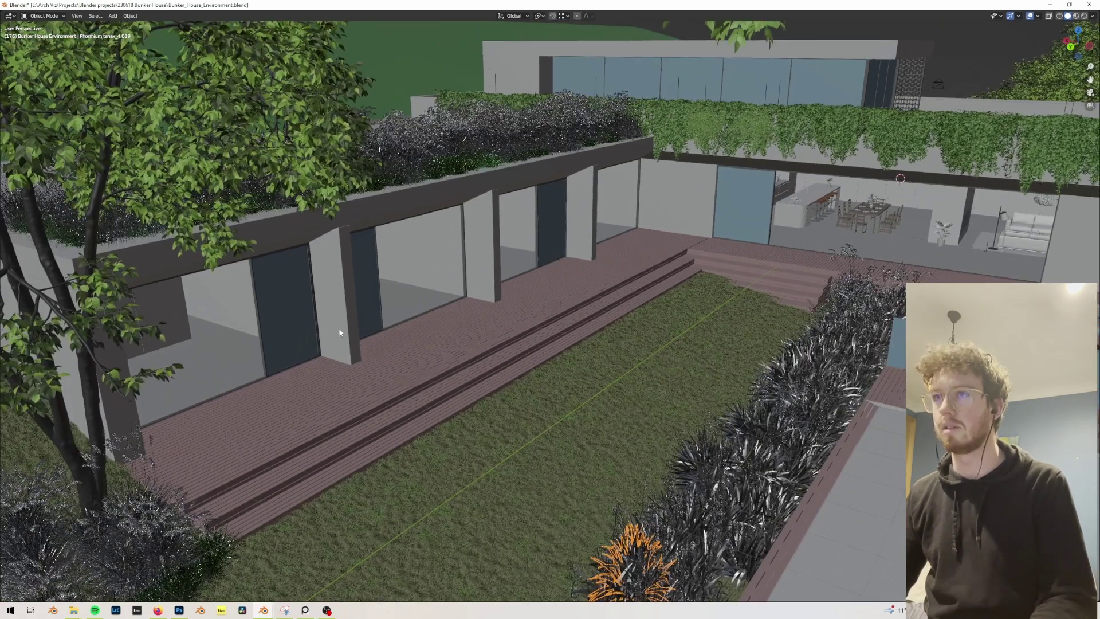
pyautogui.moveTo(559, 216); pyautogui.dragTo(347, 233, button='middle')
pyautogui.scroll(2, 363, 258)
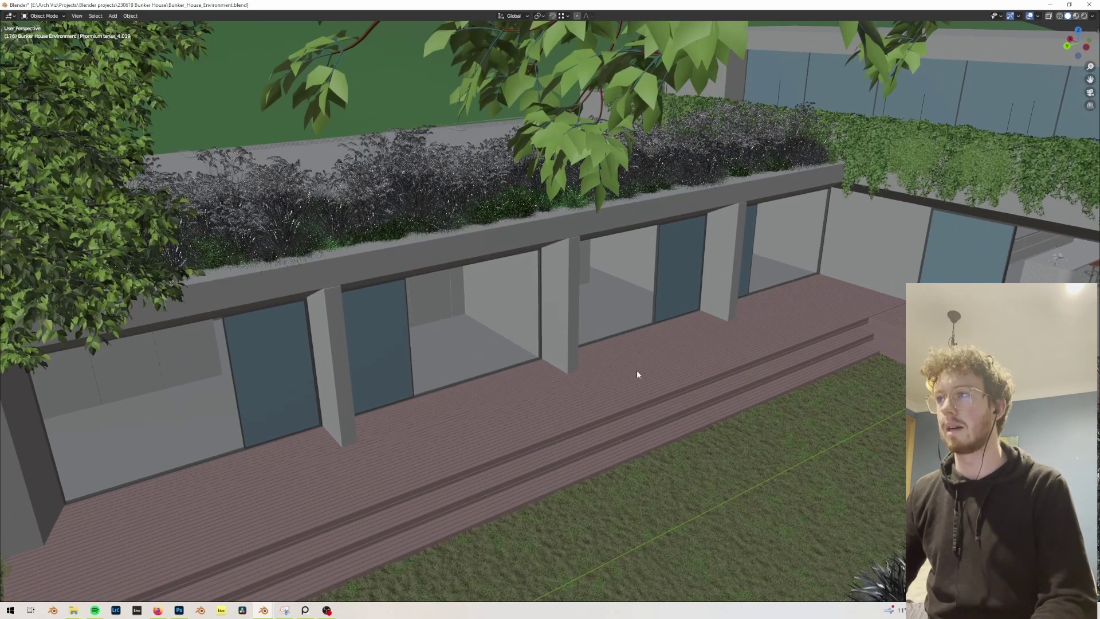
pyautogui.moveTo(636, 373); pyautogui.dragTo(316, 330, button='middle')
pyautogui.moveTo(713, 373); pyautogui.dragTo(292, 337, button='middle')
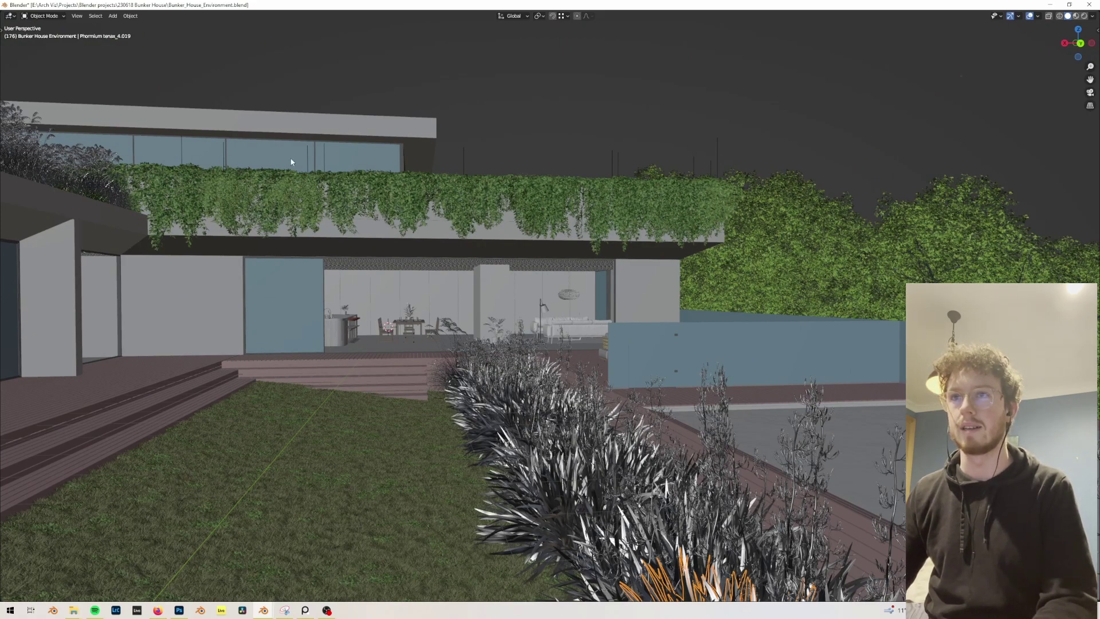
pyautogui.moveTo(214, 195); pyautogui.dragTo(705, 245, button='middle')
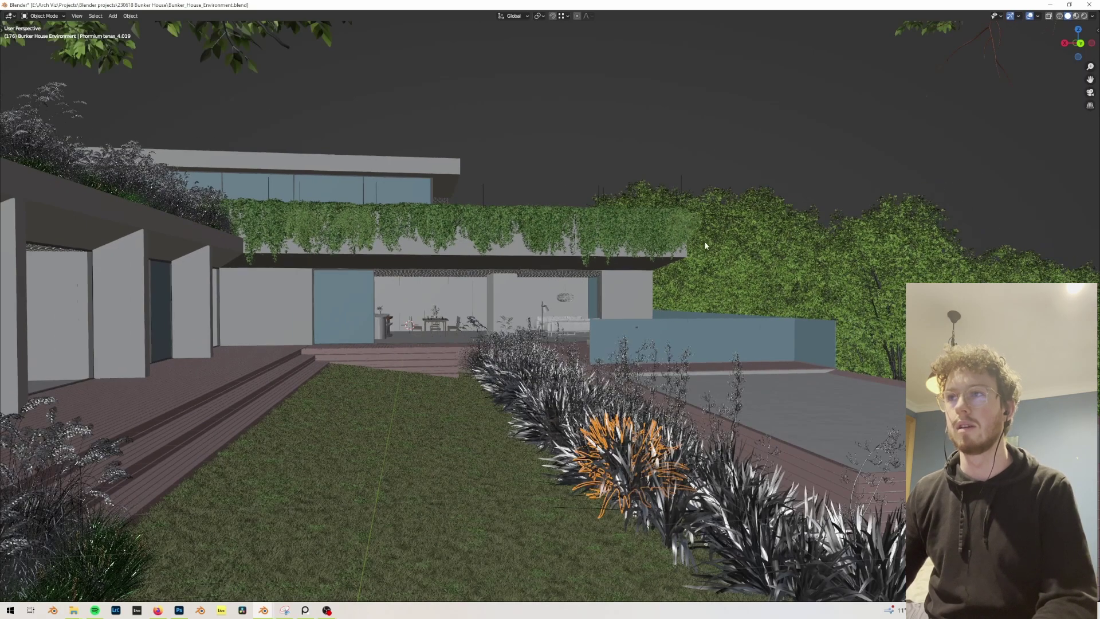
pyautogui.moveTo(586, 225)
pyautogui.mouseDown(button='middle')
pyautogui.moveTo(600, 229)
pyautogui.moveTo(582, 241)
pyautogui.mouseUp(button='middle')
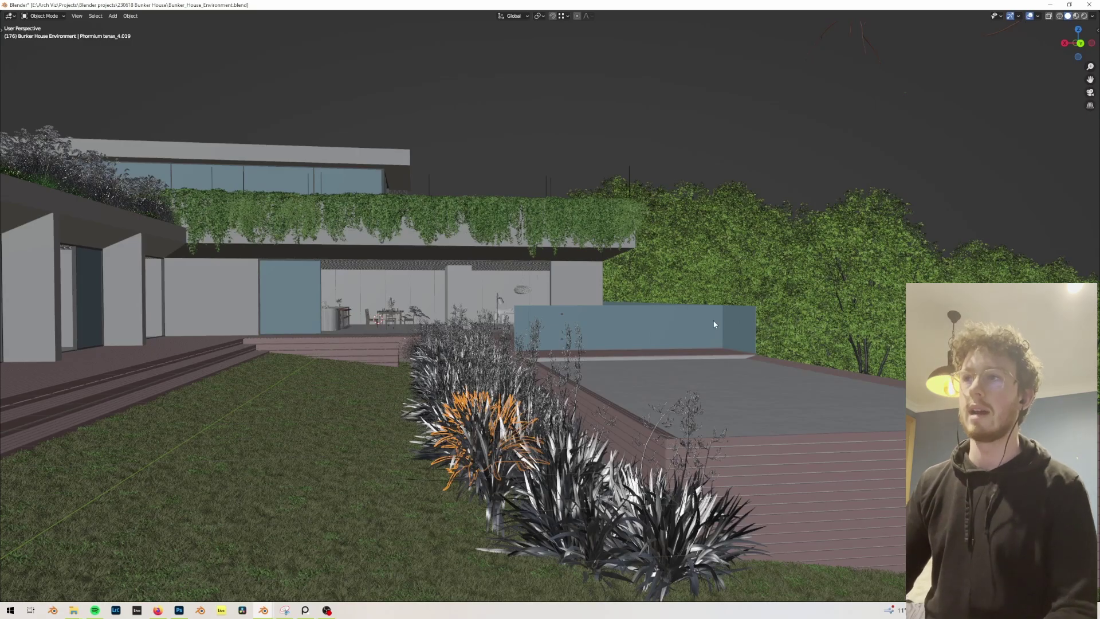
# Pull back behind the trees, tilt below the ground plane, then settle above ground facing the tree line
pyautogui.moveTo(768, 331); pyautogui.dragTo(564, 297, button='middle')
pyautogui.scroll(5, 564, 297)
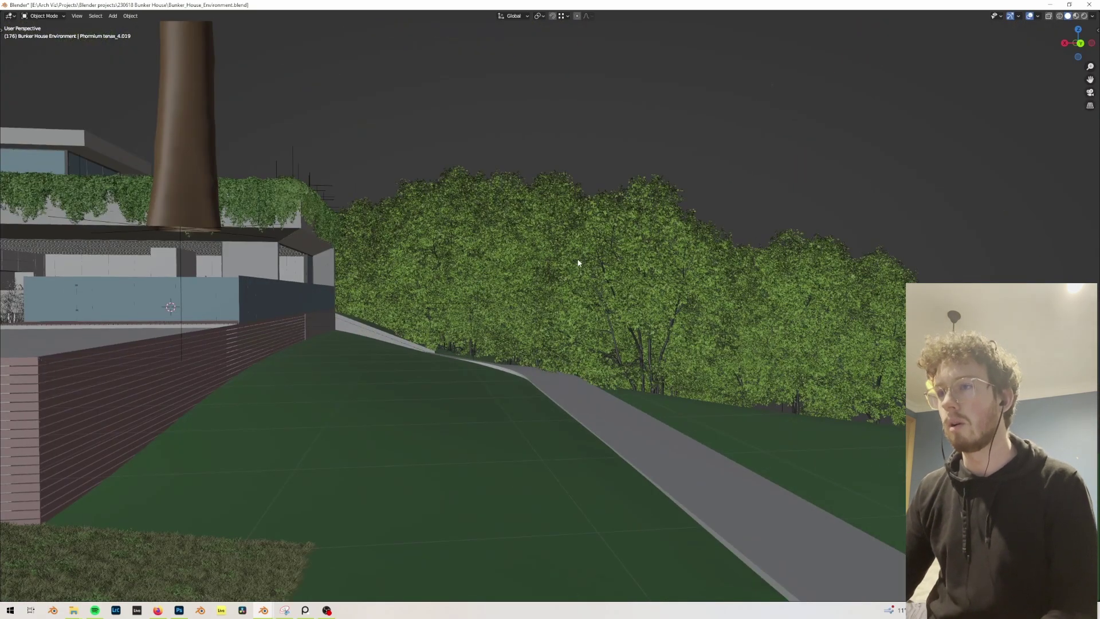
pyautogui.moveTo(704, 413); pyautogui.dragTo(704, 35, button='middle')
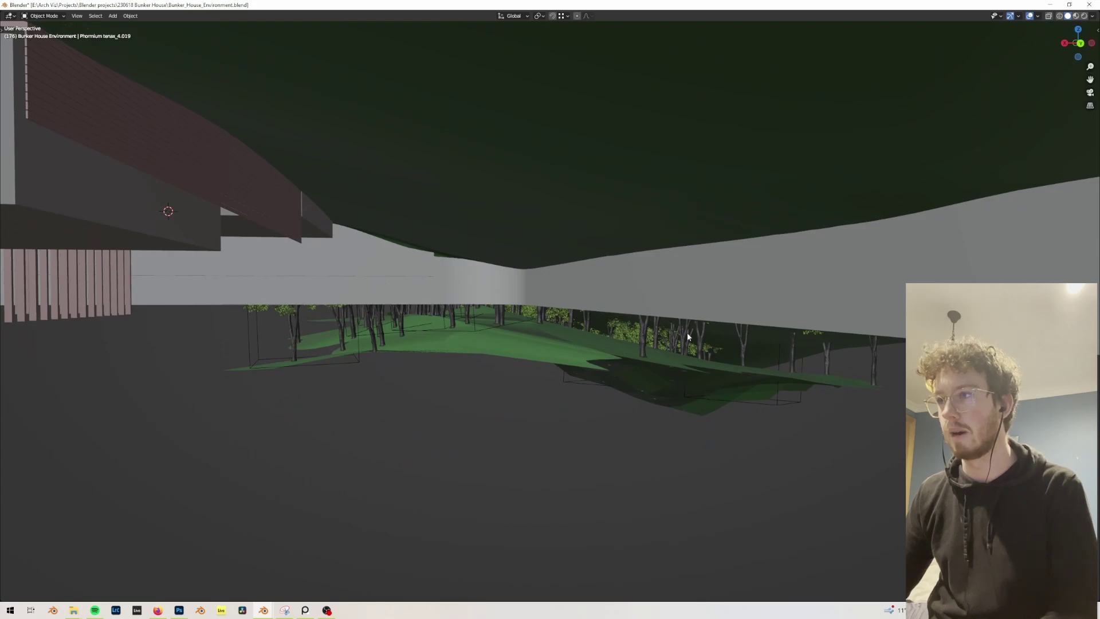
pyautogui.moveTo(560, 226); pyautogui.dragTo(331, 174, button='middle')
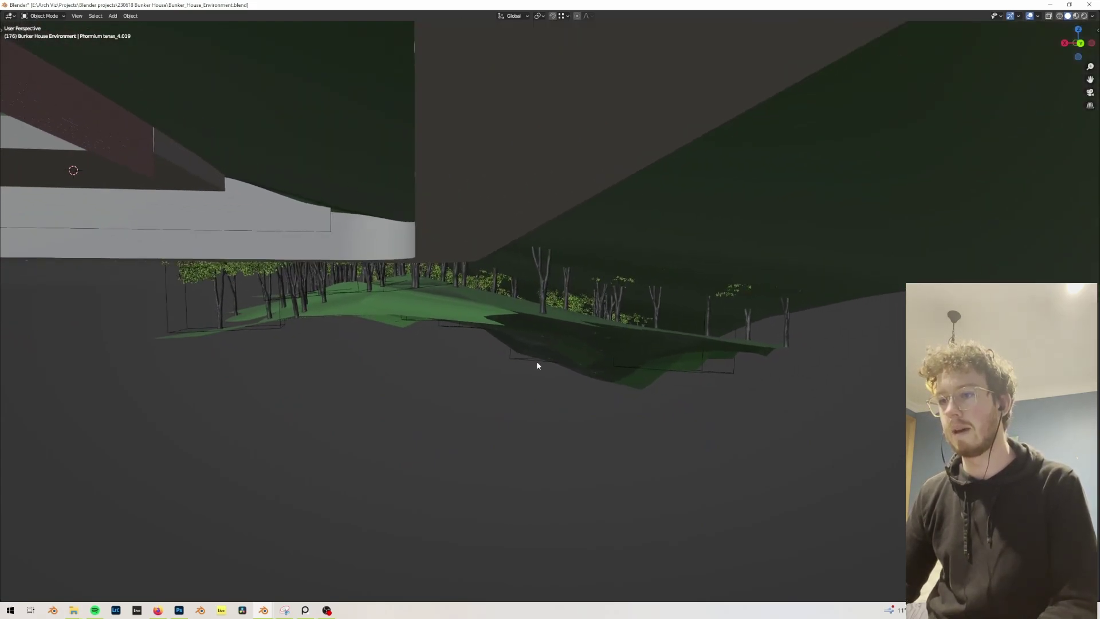
pyautogui.moveTo(537, 363); pyautogui.dragTo(242, 607, button='middle')
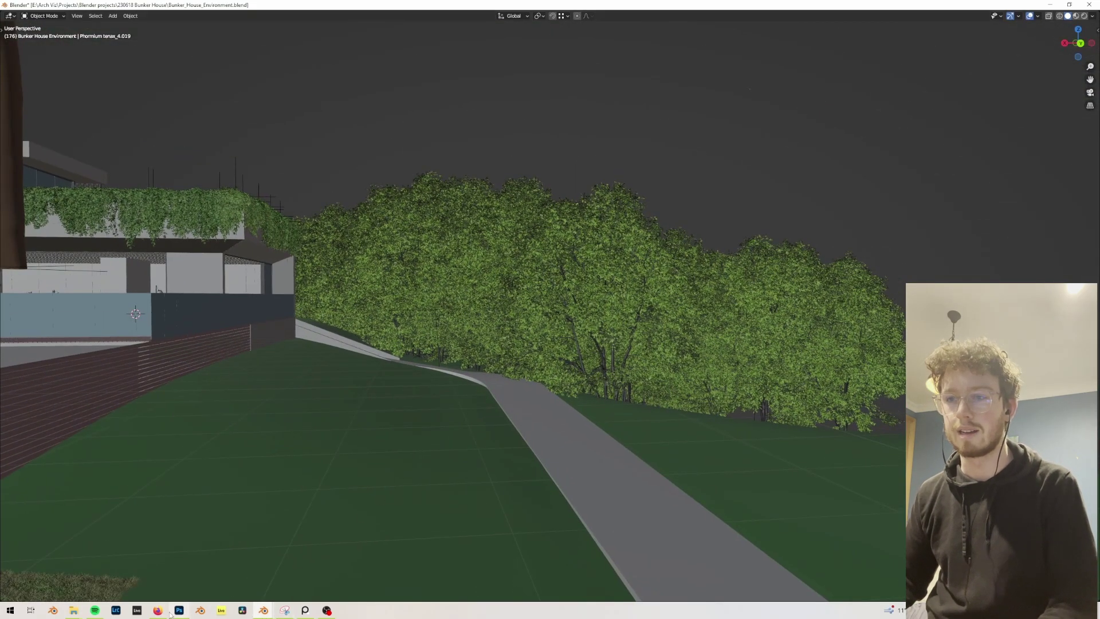
pyautogui.moveTo(304, 612)
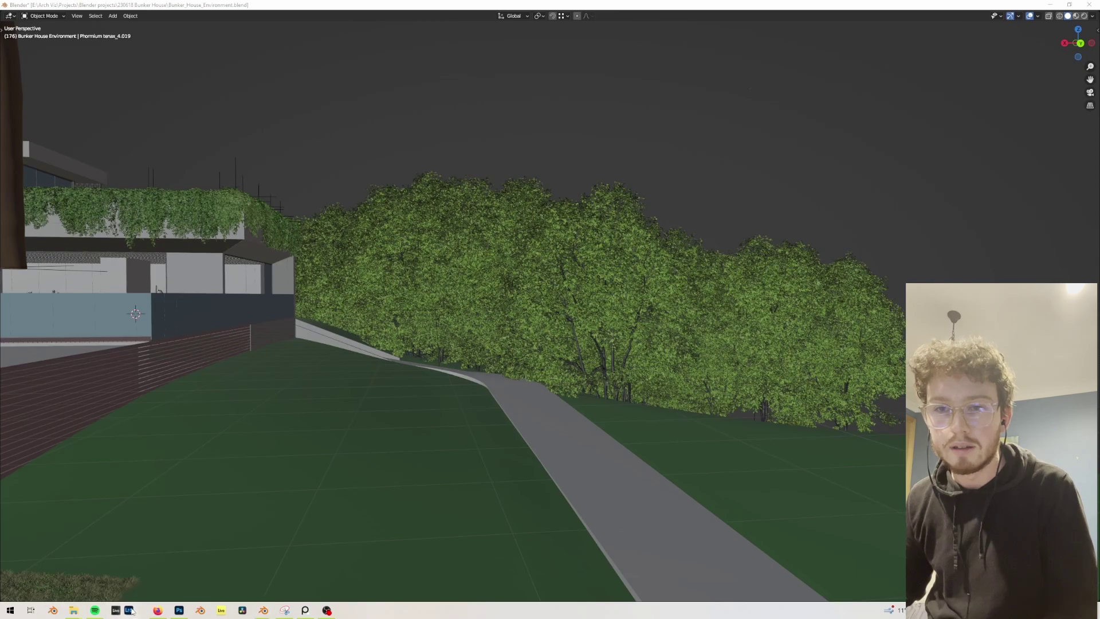
# View the Bunker House render in Photoshop, then return to the Blender environment scene
pyautogui.click(181, 610)
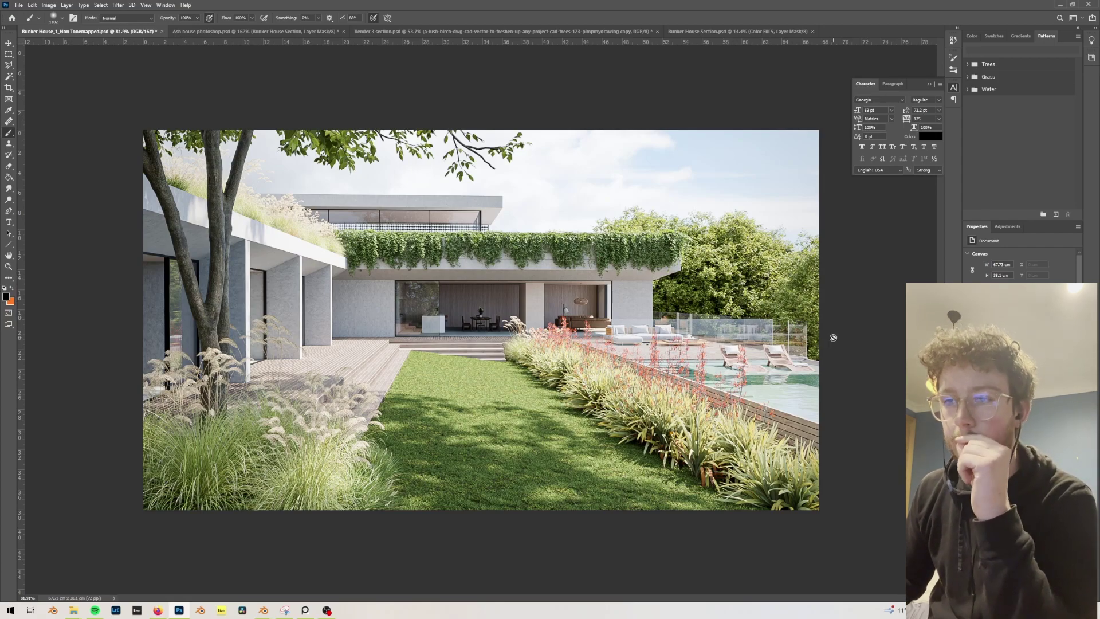
pyautogui.moveTo(264, 609)
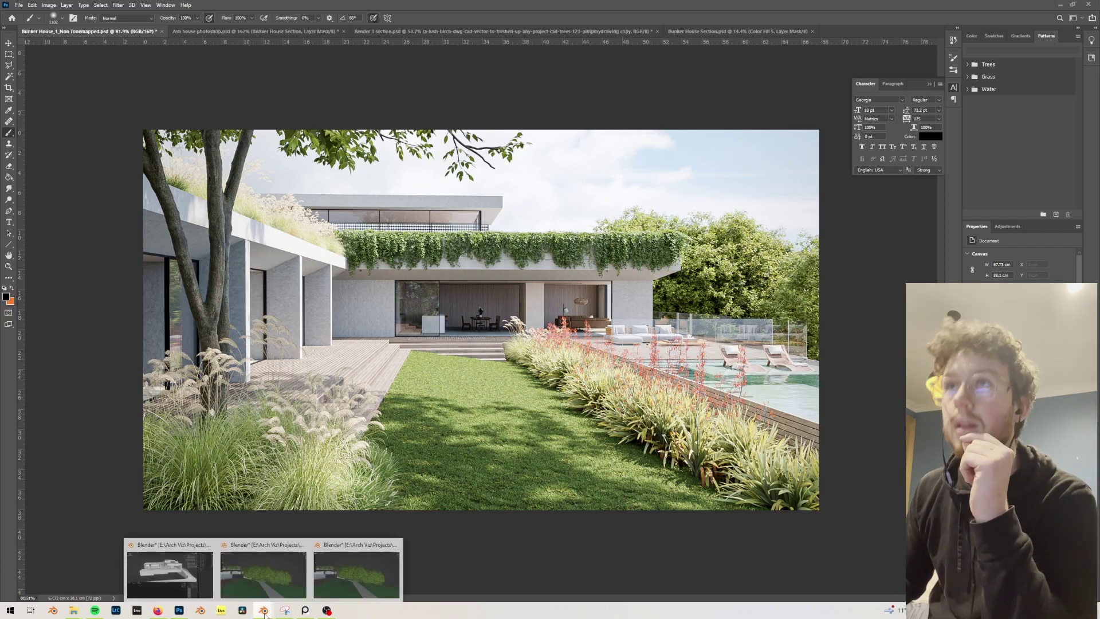
pyautogui.click(288, 596)
# Orbit to the tree and house, select the House object by its wall, then pull back
pyautogui.scroll(-3, 664, 388)
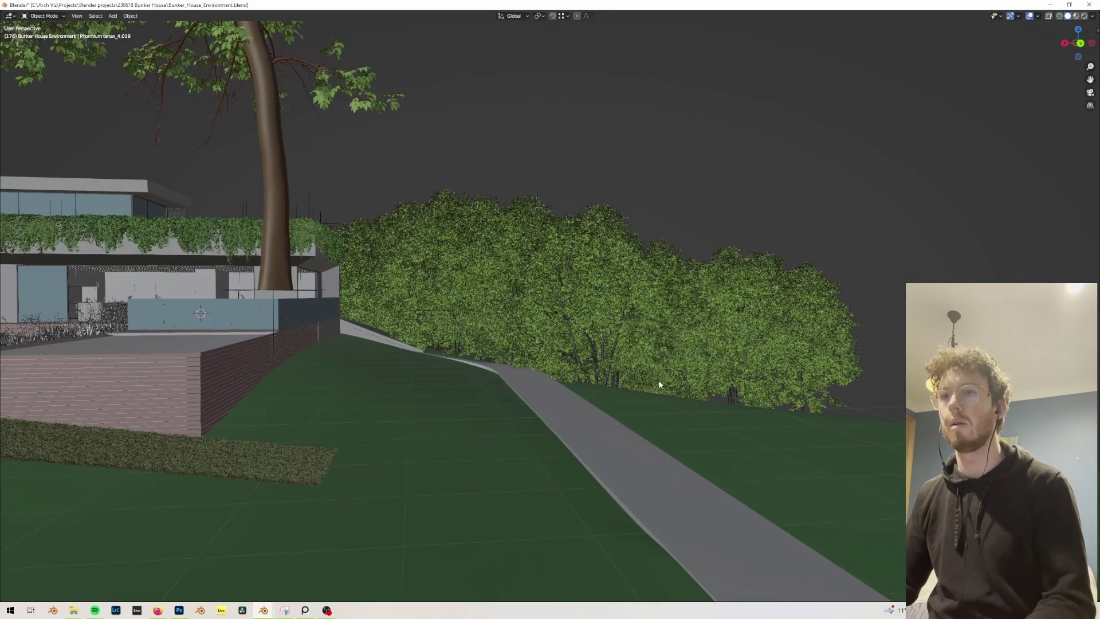
pyautogui.moveTo(658, 381); pyautogui.dragTo(404, 324, button='middle')
pyautogui.scroll(6, 669, 380)
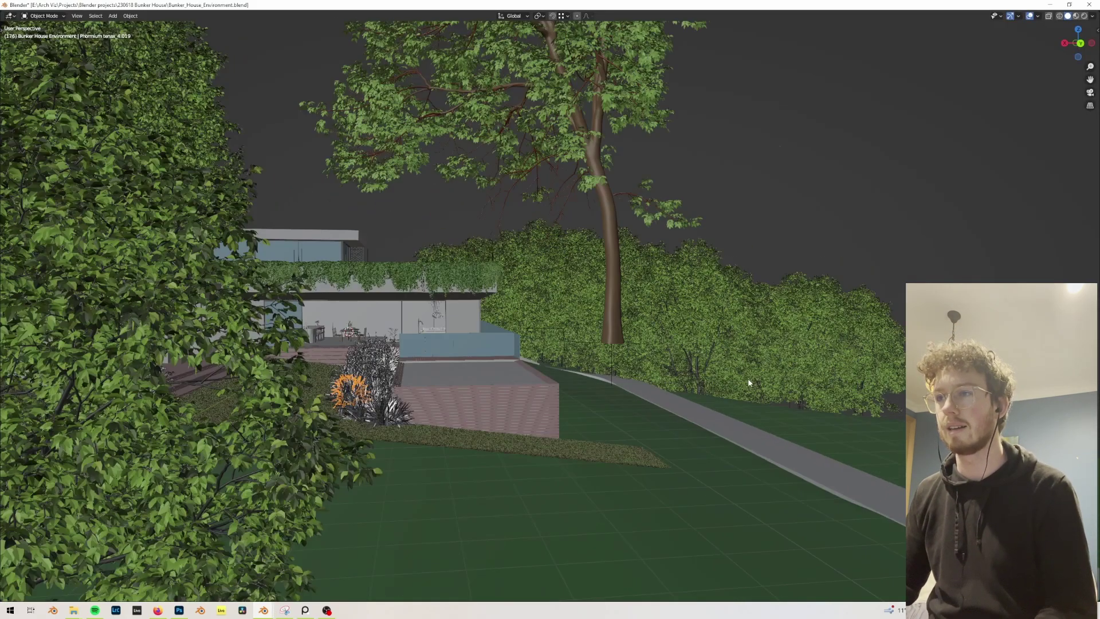
pyautogui.scroll(-6, 708, 374)
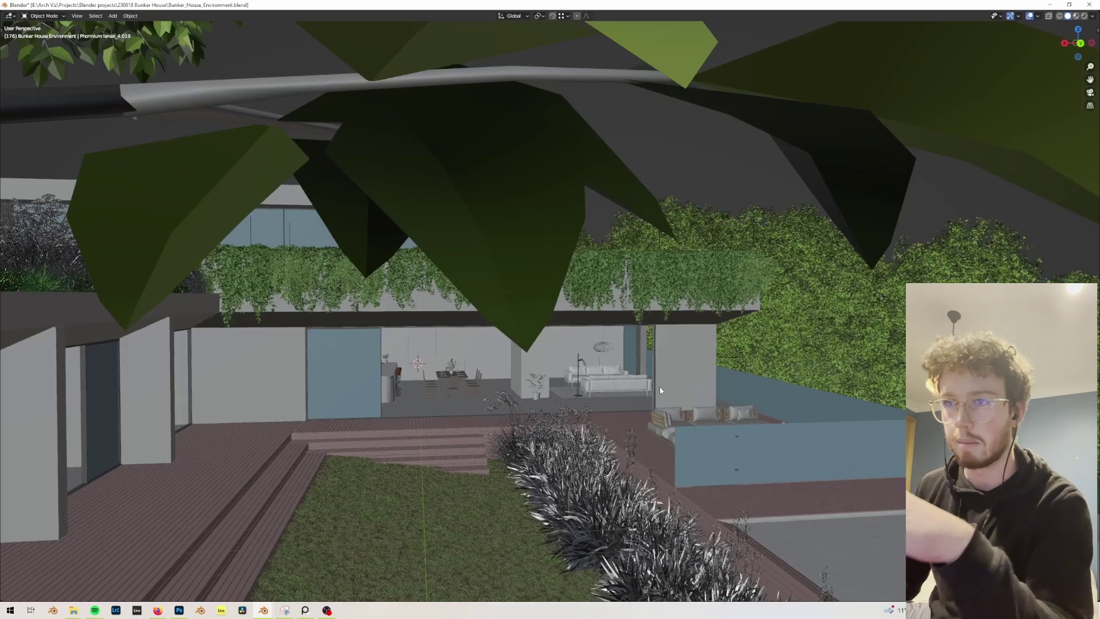
pyautogui.click(358, 390)
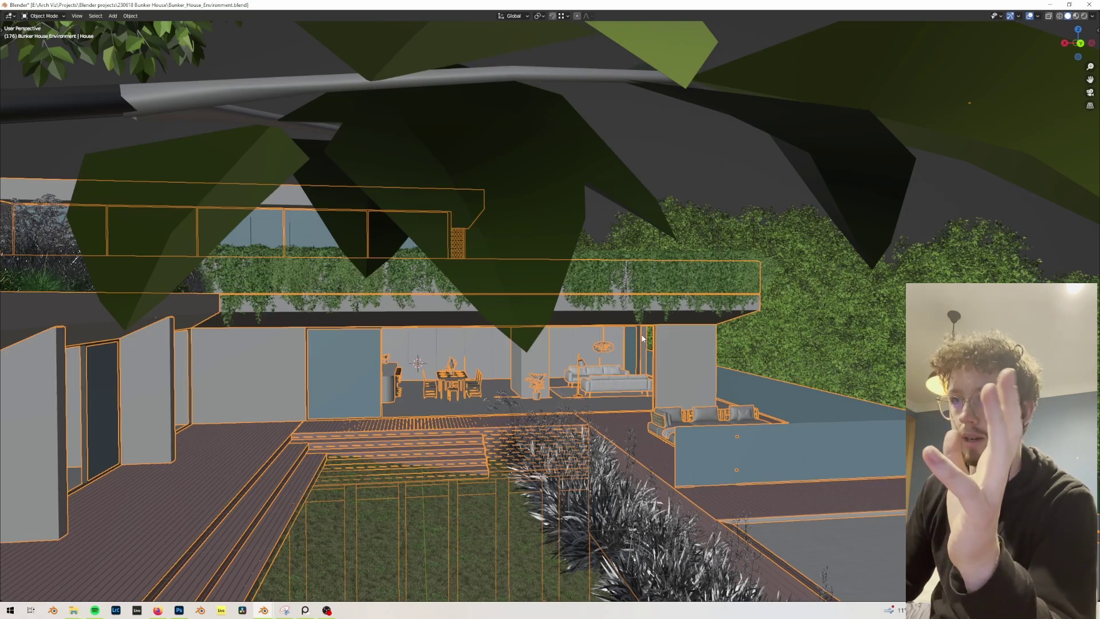
pyautogui.moveTo(642, 339); pyautogui.dragTo(379, 319, button='middle')
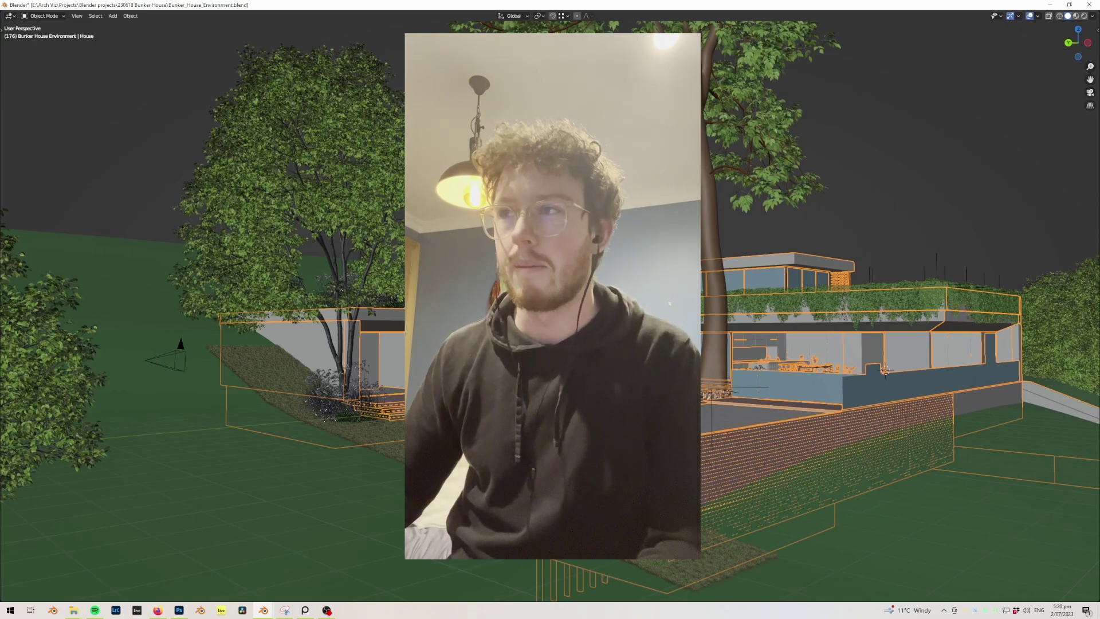
pyautogui.keyDown('shift'); pyautogui.moveTo(567, 310); pyautogui.dragTo(499, 309, button='middle'); pyautogui.keyUp('shift')
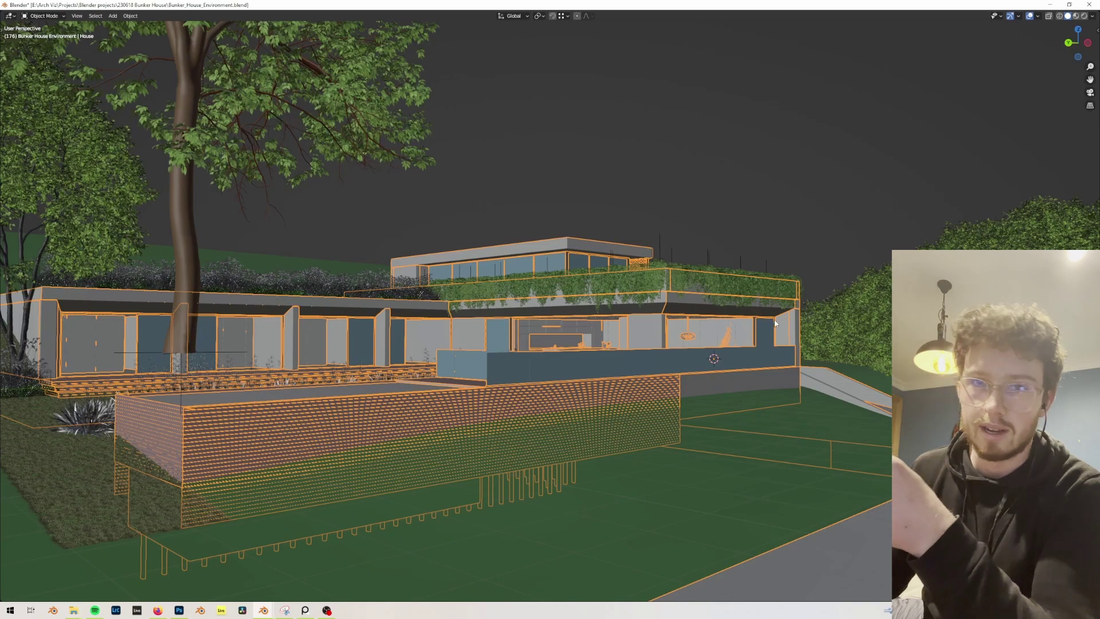
pyautogui.moveTo(774, 318); pyautogui.dragTo(799, 335, button='middle')
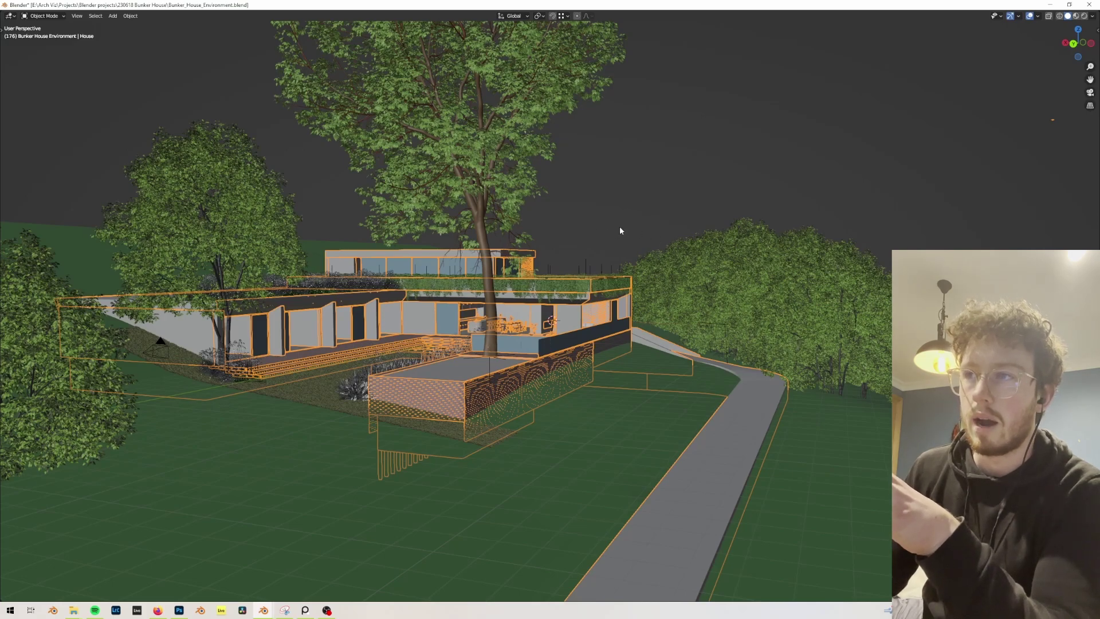
pyautogui.scroll(-5, 624, 229)
pyautogui.moveTo(636, 260); pyautogui.dragTo(644, 264, button='middle')
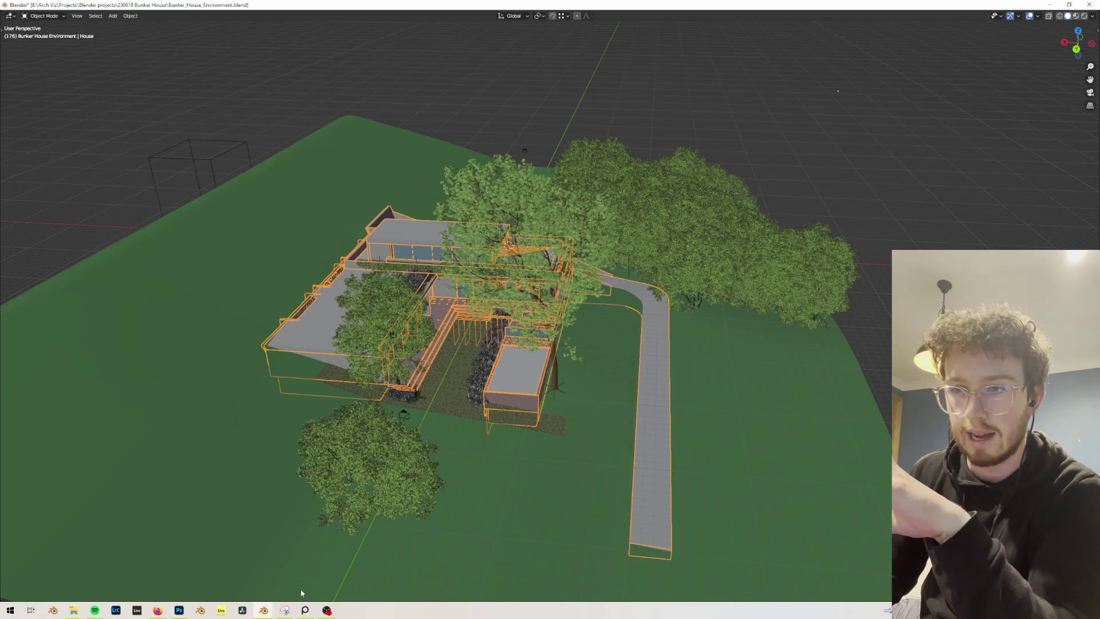
pyautogui.moveTo(267, 610)
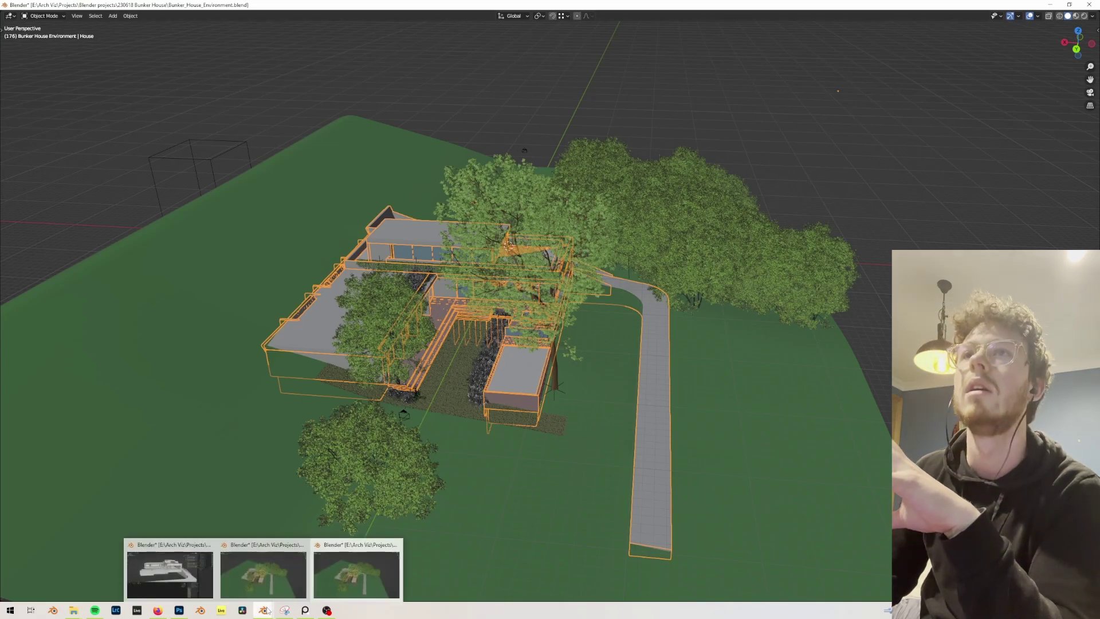
# Switch to the Bunker_House_House file, orbit to a frontal view, and click through walls, beams and slabs
pyautogui.click(174, 575)
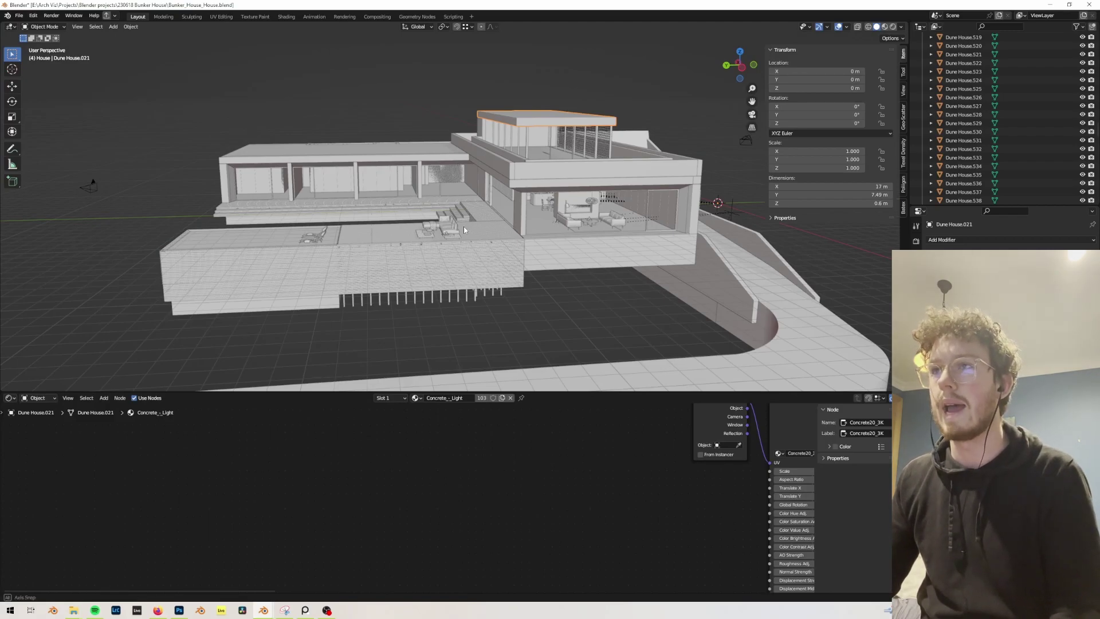
pyautogui.moveTo(463, 225); pyautogui.dragTo(500, 223, button='middle')
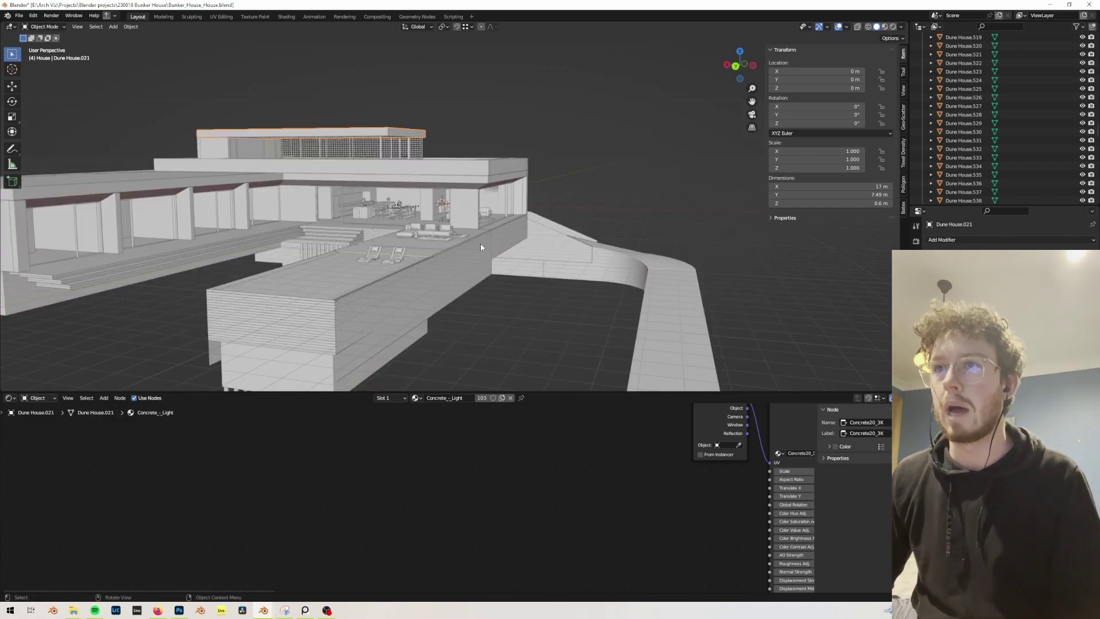
pyautogui.moveTo(300, 248); pyautogui.dragTo(407, 237, button='middle')
pyautogui.scroll(6, 416, 235)
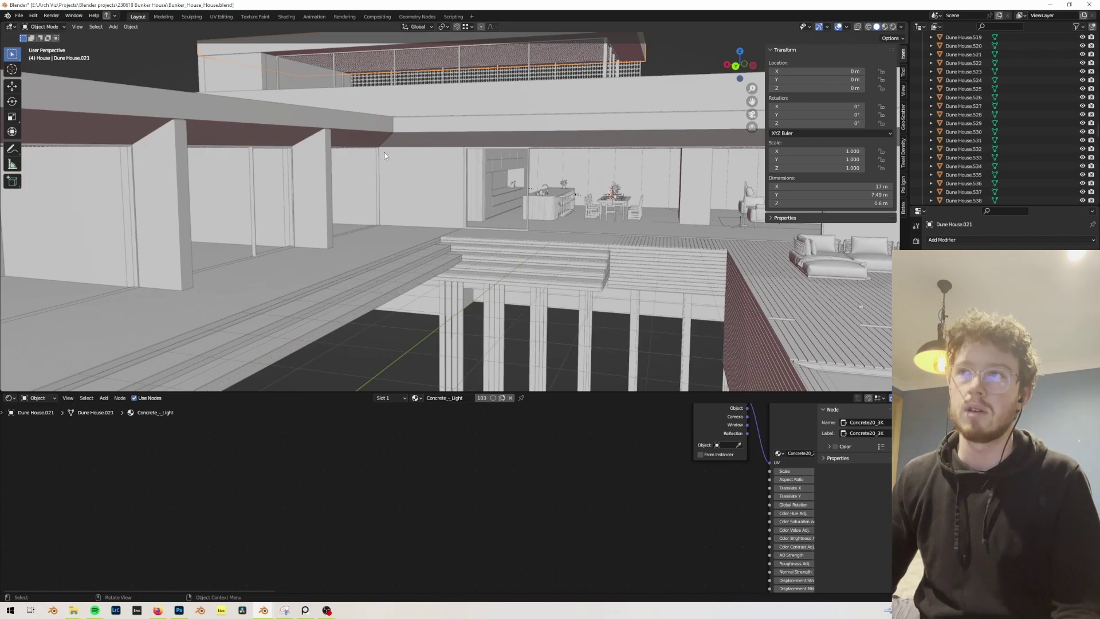
pyautogui.click(418, 165)
pyautogui.scroll(-5, 418, 166)
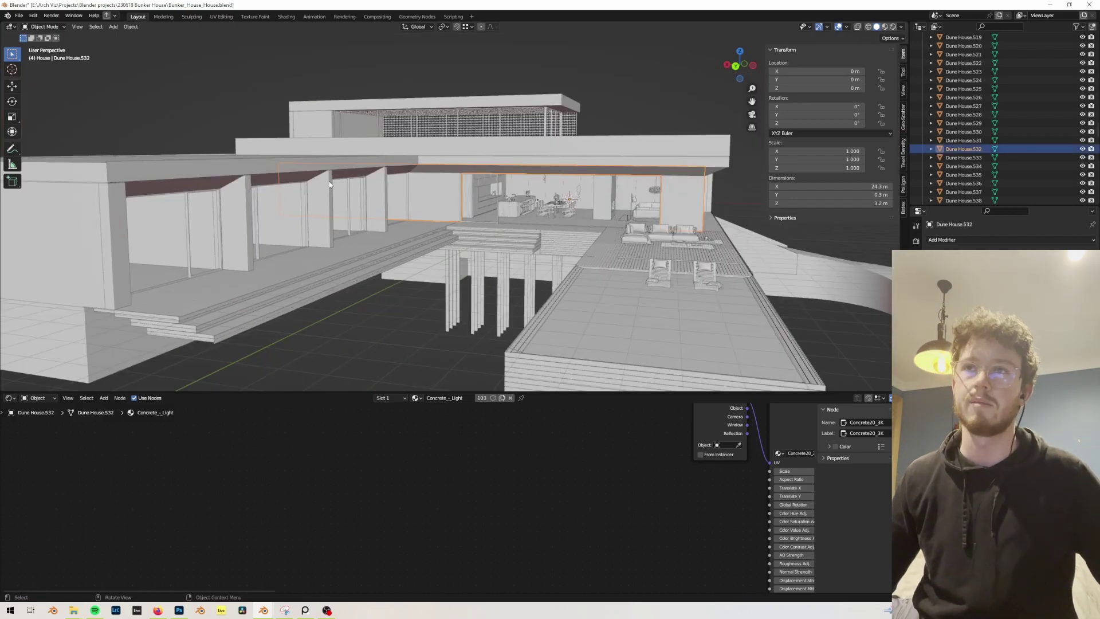
pyautogui.click(166, 181)
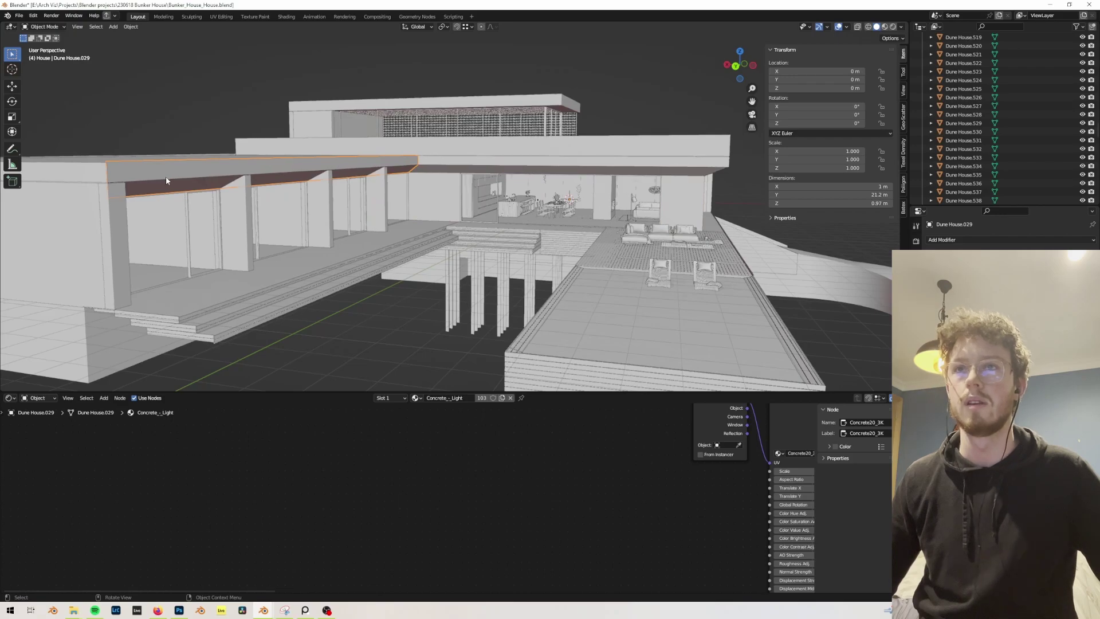
pyautogui.click(112, 229)
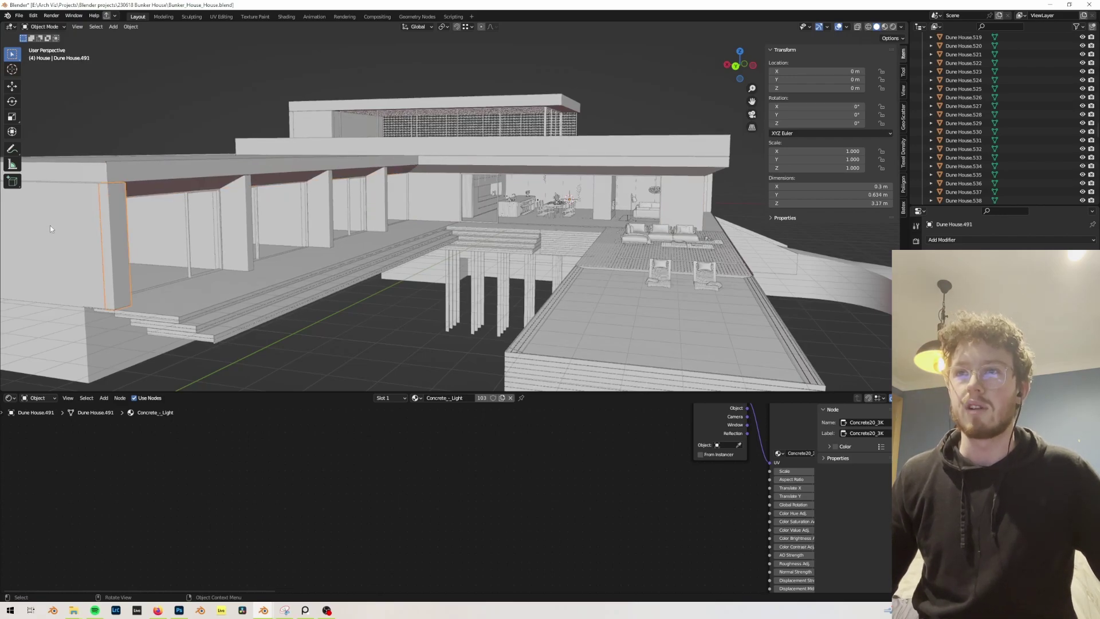
pyautogui.click(246, 288)
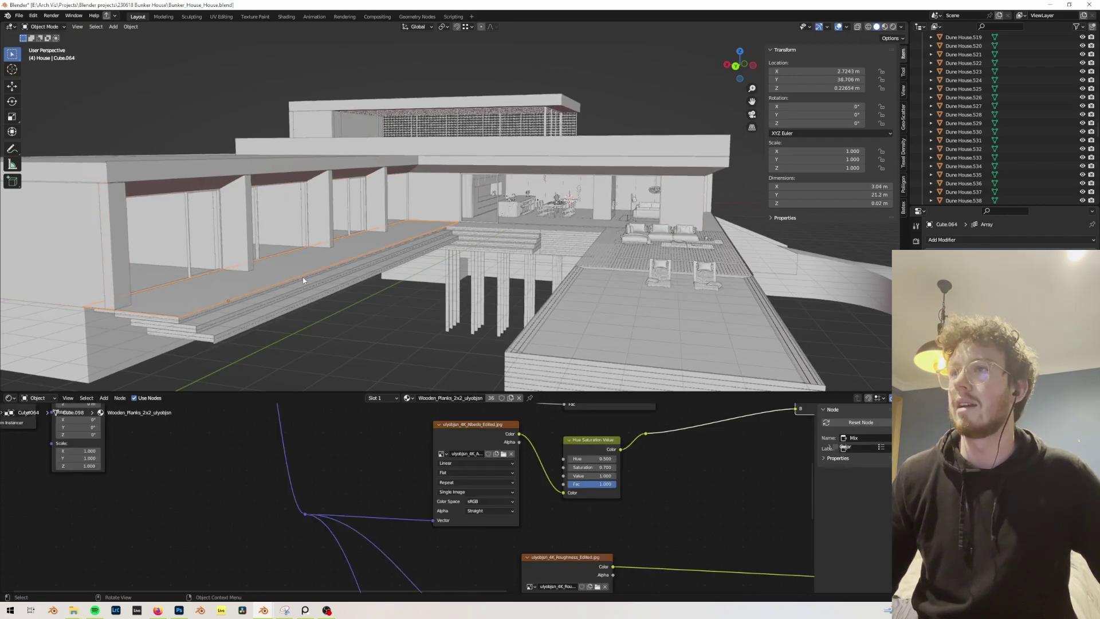
pyautogui.click(502, 147)
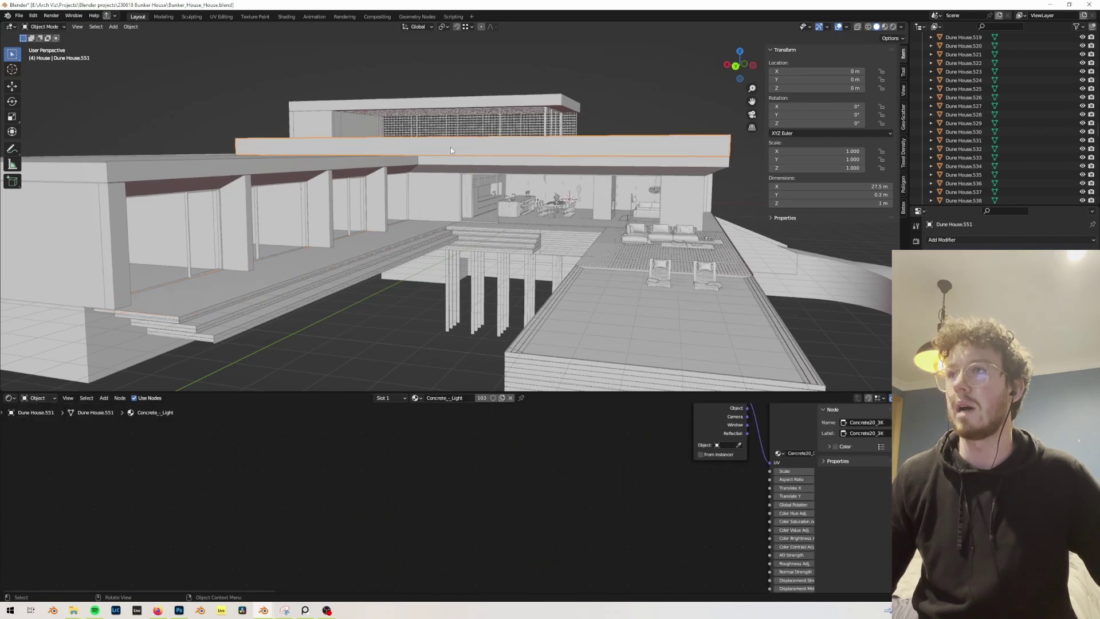
pyautogui.click(556, 107)
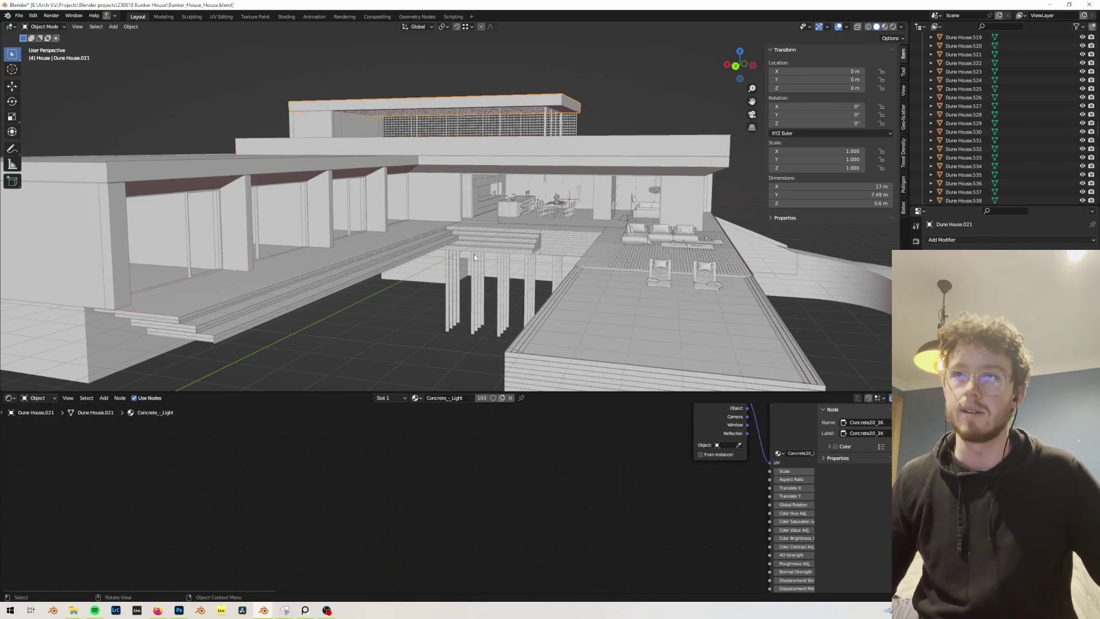
# Select deck slab Cube.064 and pan its Wooden_Planks node tree to the UVW Random and Mapping nodes
pyautogui.click(207, 304)
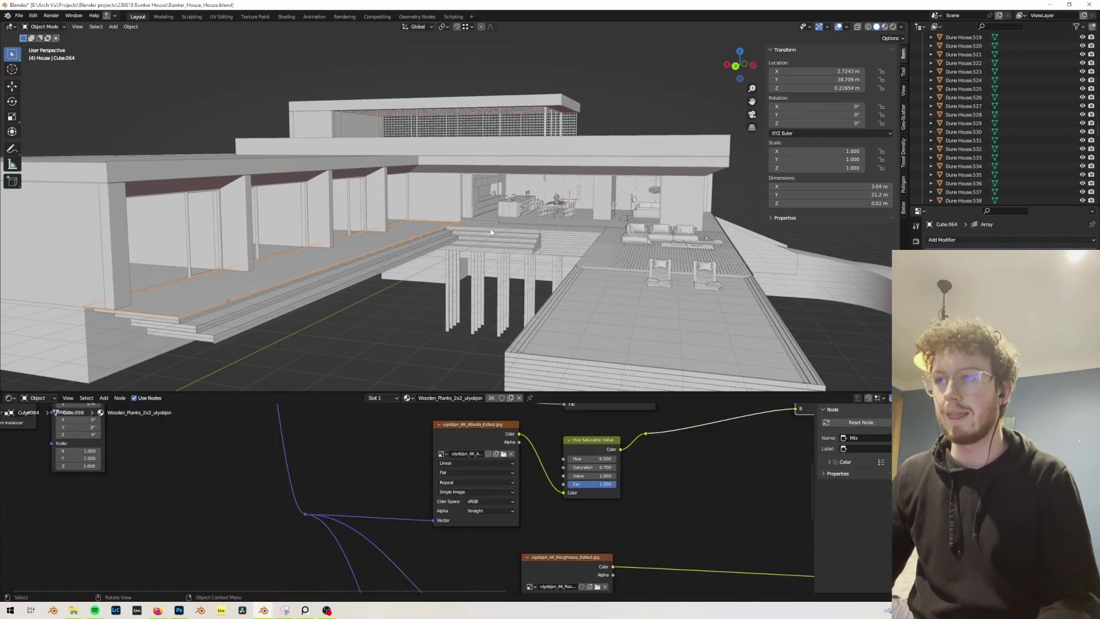
pyautogui.scroll(5, 387, 269)
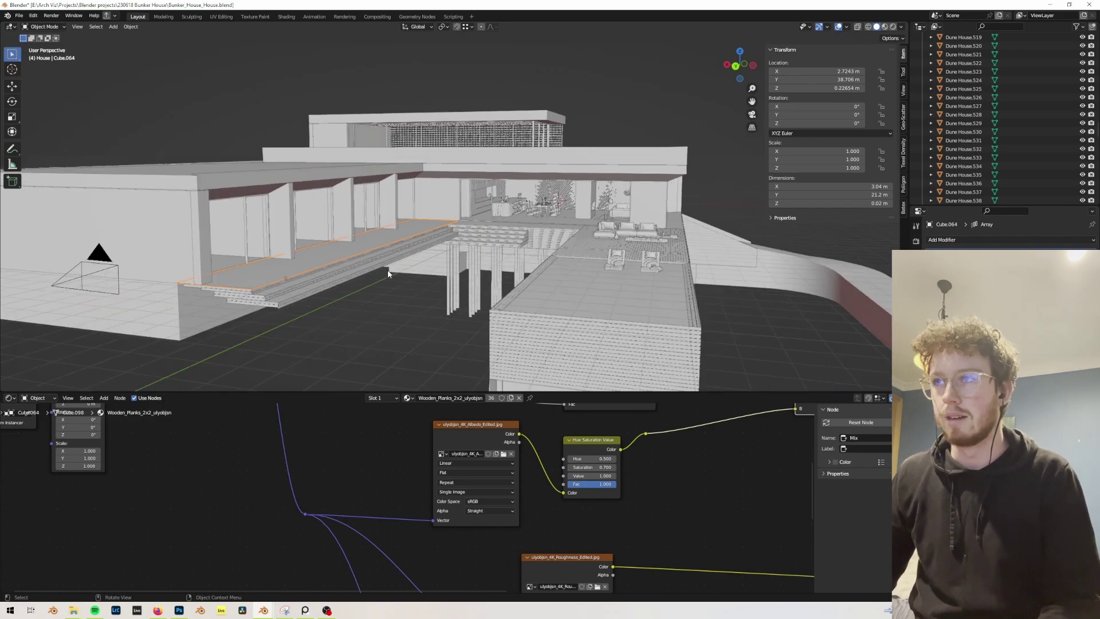
pyautogui.scroll(6, 528, 239)
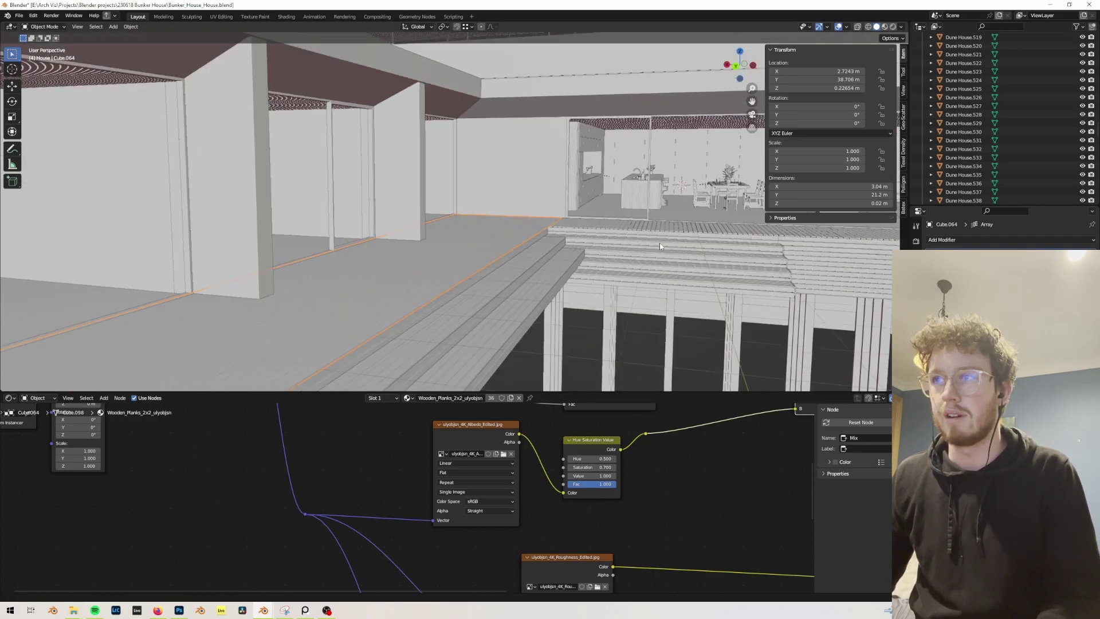
pyautogui.scroll(6, 535, 262)
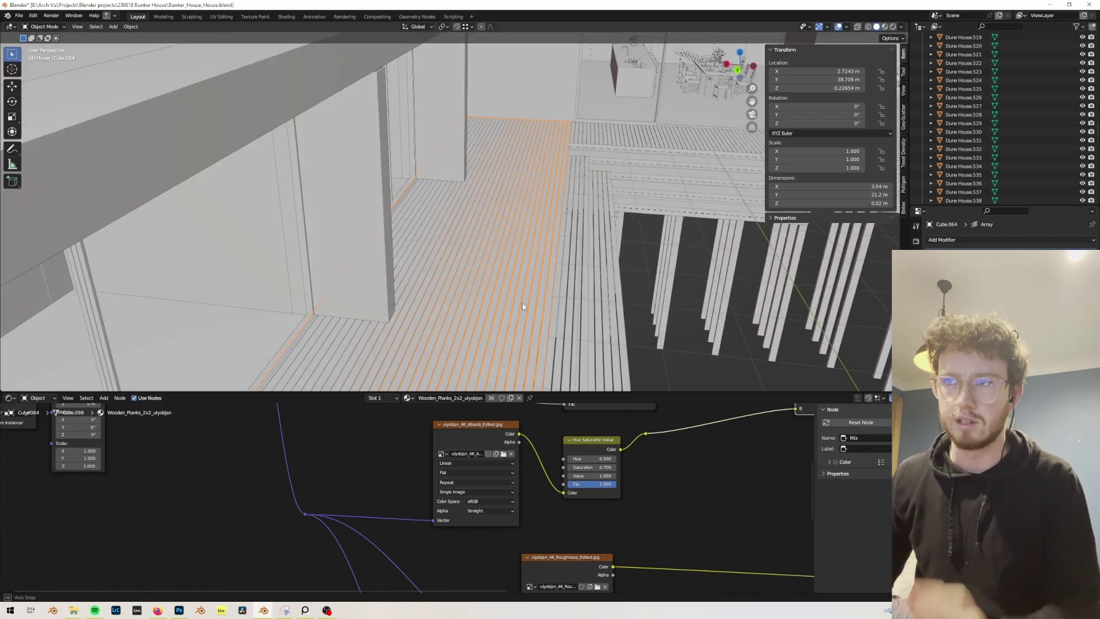
pyautogui.scroll(2, 523, 305)
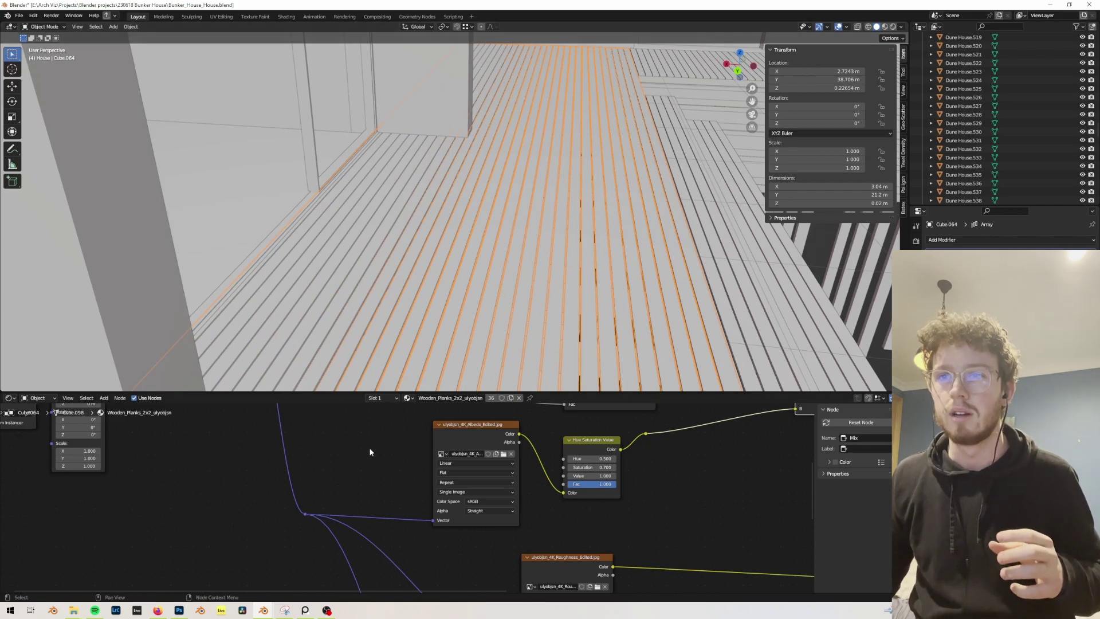
pyautogui.moveTo(420, 447); pyautogui.dragTo(596, 535, button='middle')
pyautogui.moveTo(388, 457); pyautogui.dragTo(579, 564, button='middle')
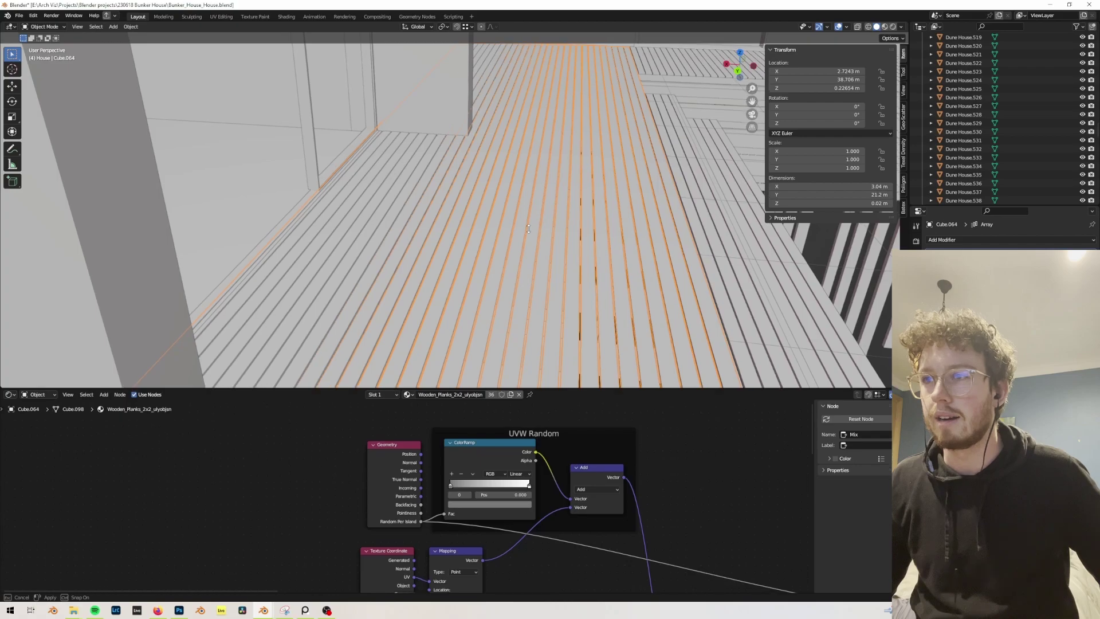
# Resize the viewport and Shader Editor split, then pan across the plank material nodes
pyautogui.moveTo(540, 393); pyautogui.dragTo(575, 297)
pyautogui.moveTo(575, 296); pyautogui.dragTo(424, 258, button='middle')
pyautogui.scroll(-2, 417, 324)
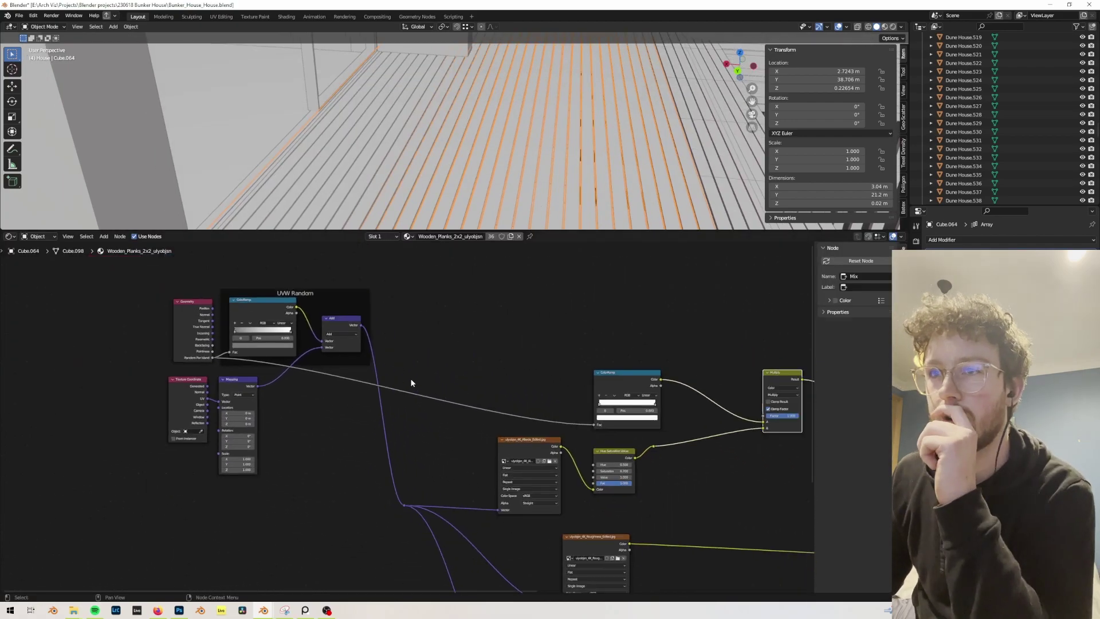
pyautogui.moveTo(410, 378); pyautogui.dragTo(494, 375, button='middle')
# Move the UVW Random group down and right, then frame and pan the whole node tree
pyautogui.moveTo(377, 427); pyautogui.dragTo(390, 493)
pyautogui.click(333, 282)
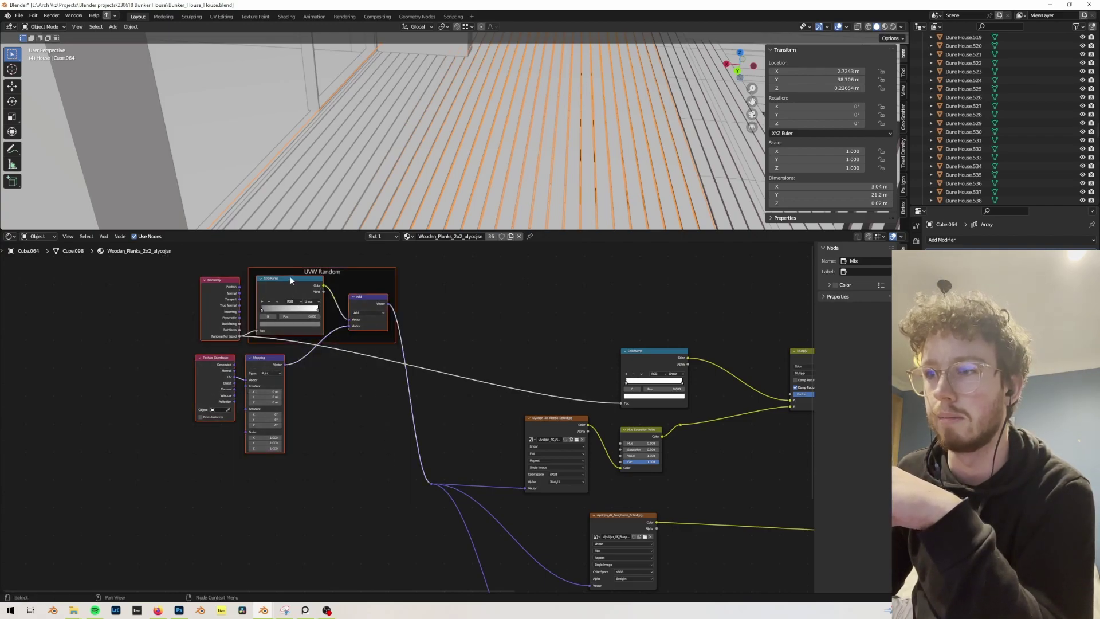
pyautogui.moveTo(289, 276); pyautogui.dragTo(324, 382)
pyautogui.press('Home')
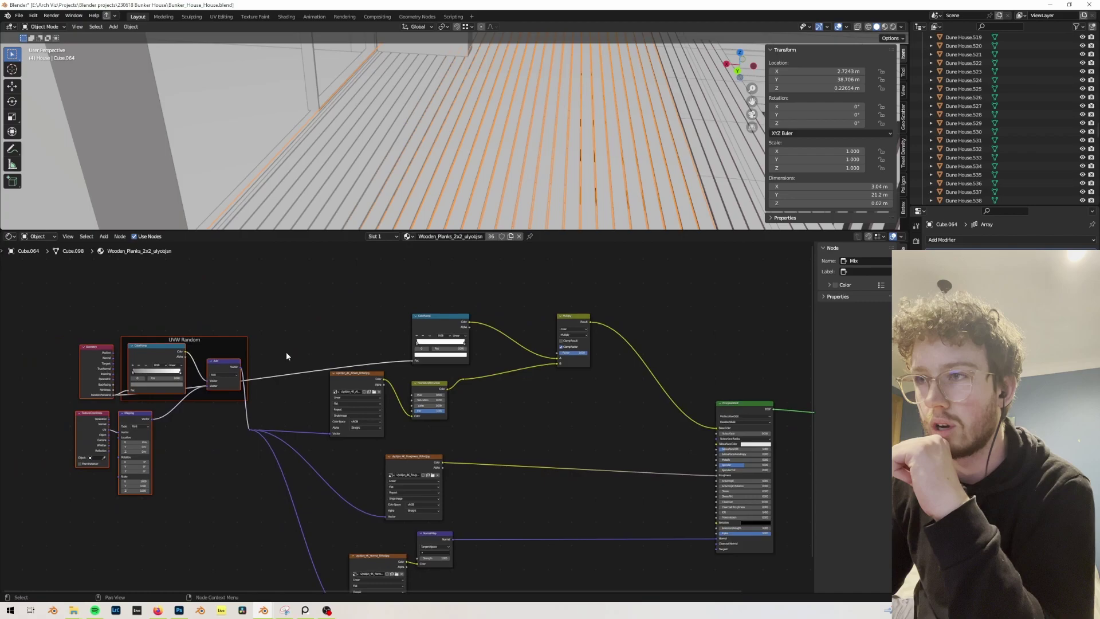
pyautogui.moveTo(286, 355); pyautogui.dragTo(376, 361, button='middle')
pyautogui.scroll(2, 376, 361)
pyautogui.moveTo(277, 318); pyautogui.dragTo(252, 334, button='middle')
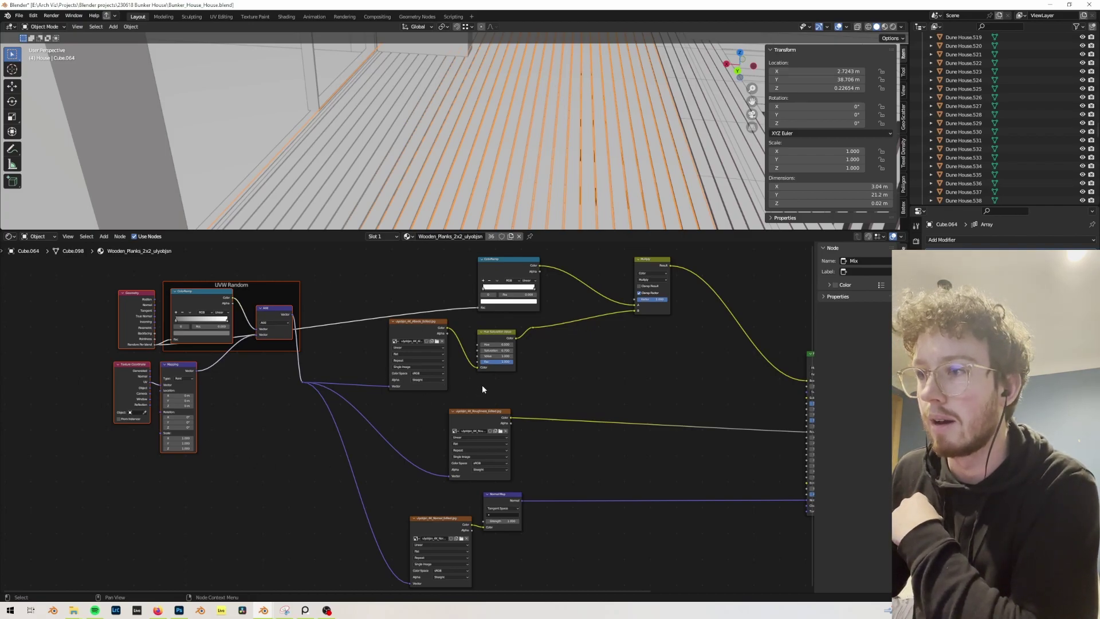
pyautogui.scroll(-1, 590, 406)
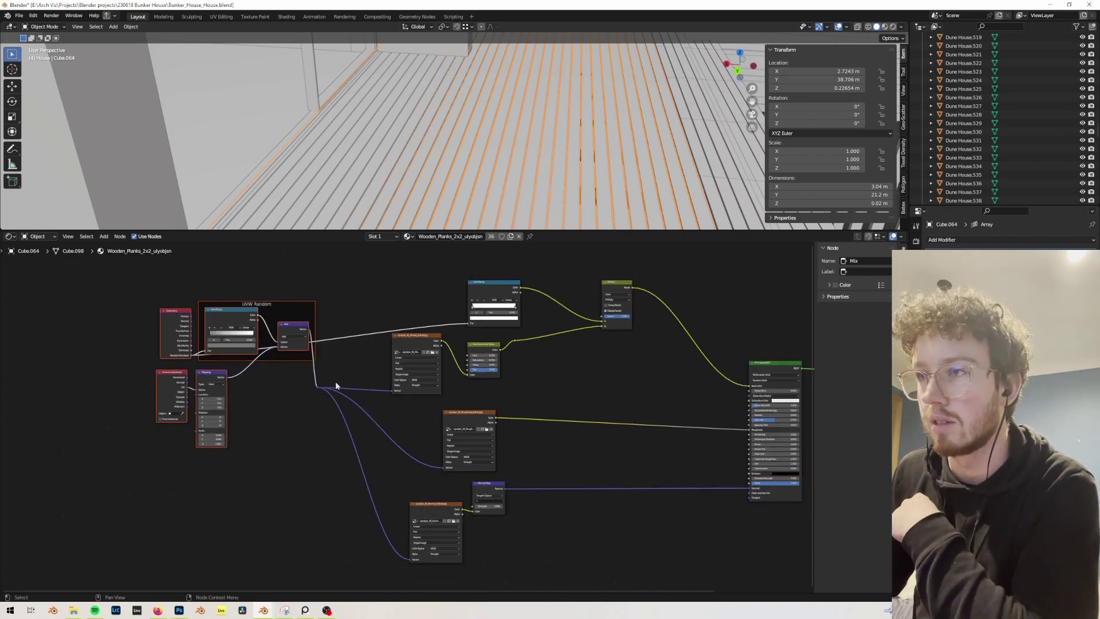
pyautogui.hscroll(2, 476, 452)
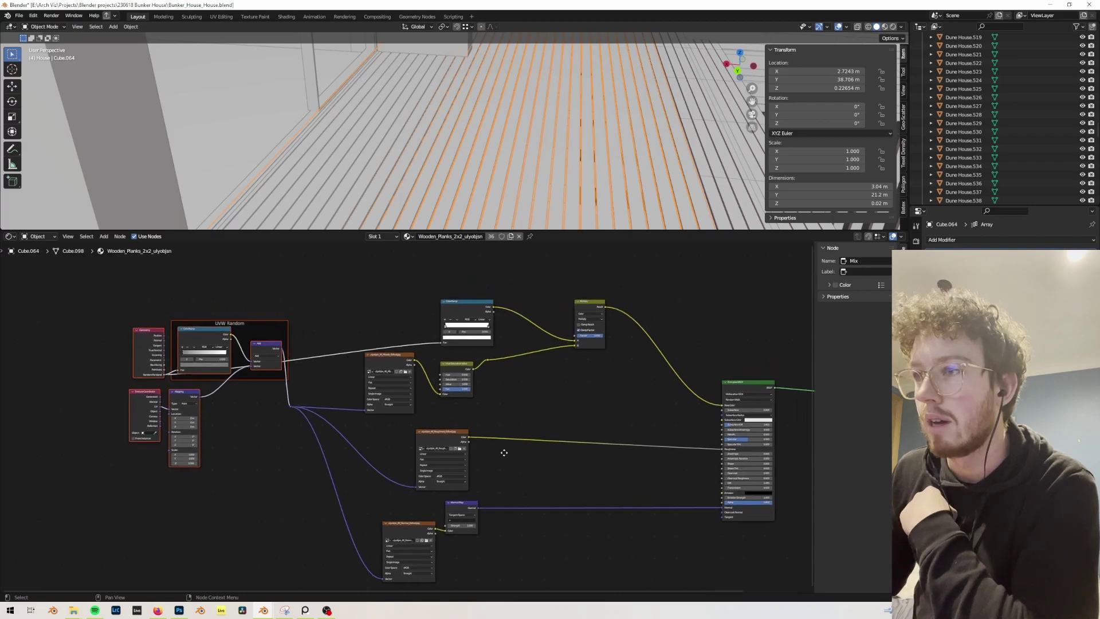
pyautogui.scroll(1, 493, 458)
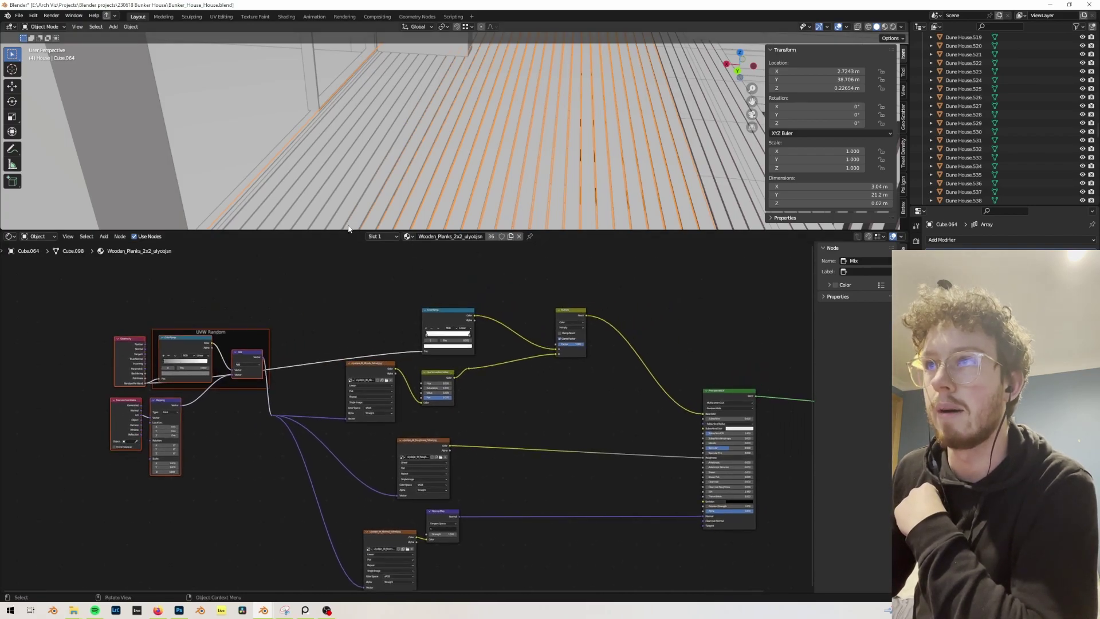
# Enlarge the 3D viewport, then orbit and zoom to frame the house front, terraces and roof screen
pyautogui.moveTo(313, 230); pyautogui.dragTo(401, 424)
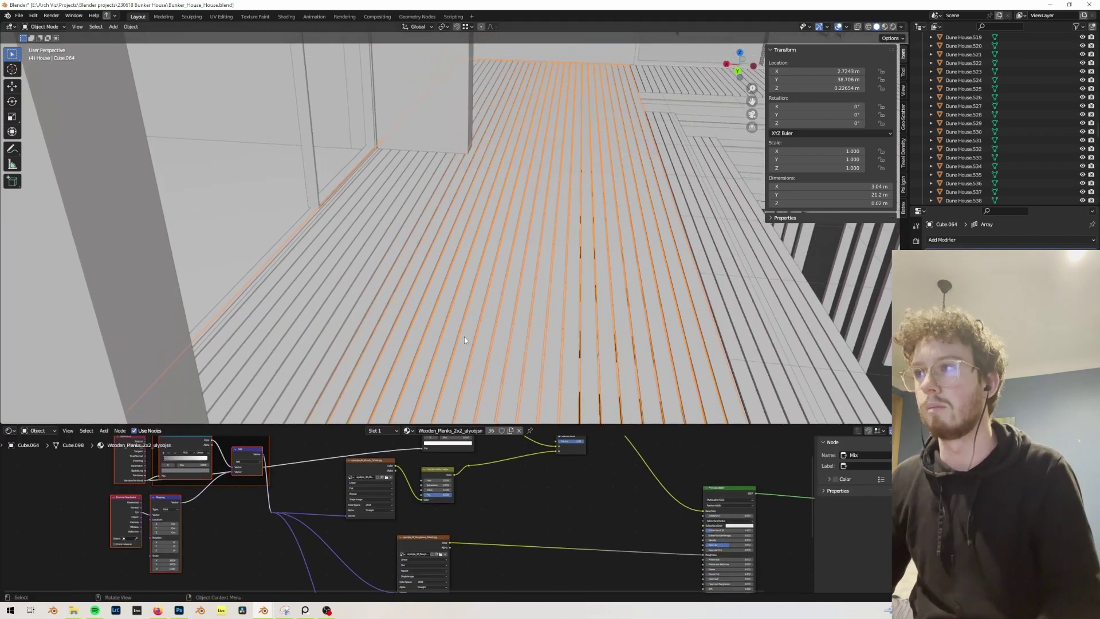
pyautogui.moveTo(482, 321); pyautogui.dragTo(481, 287, button='middle')
pyautogui.scroll(-6, 421, 275)
pyautogui.scroll(-5, 440, 286)
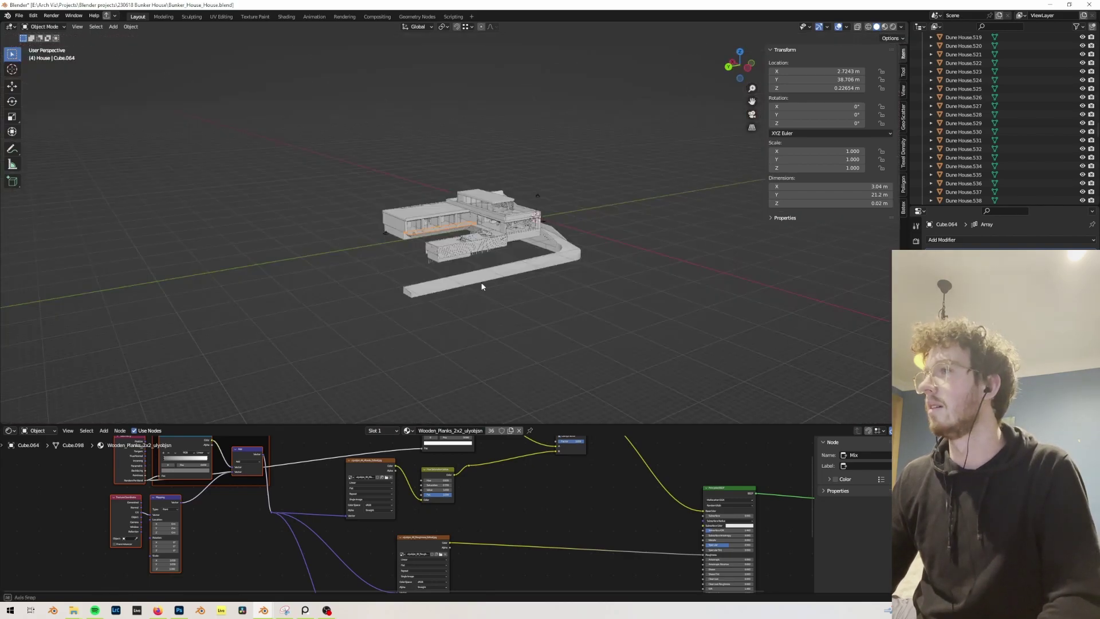
pyautogui.scroll(10, 486, 263)
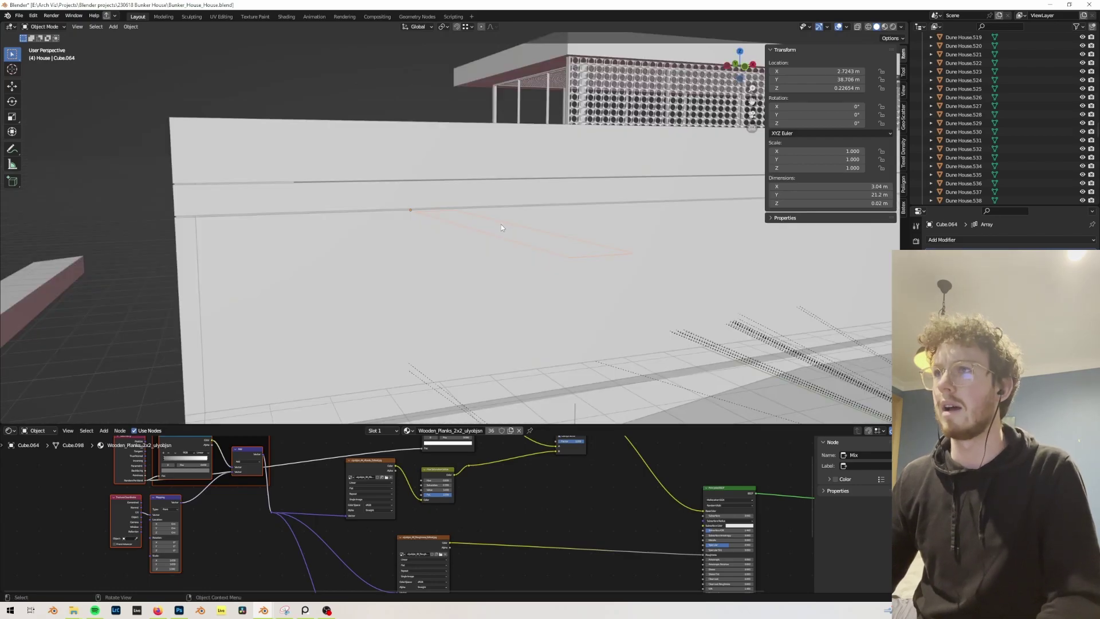
pyautogui.scroll(-4, 382, 237)
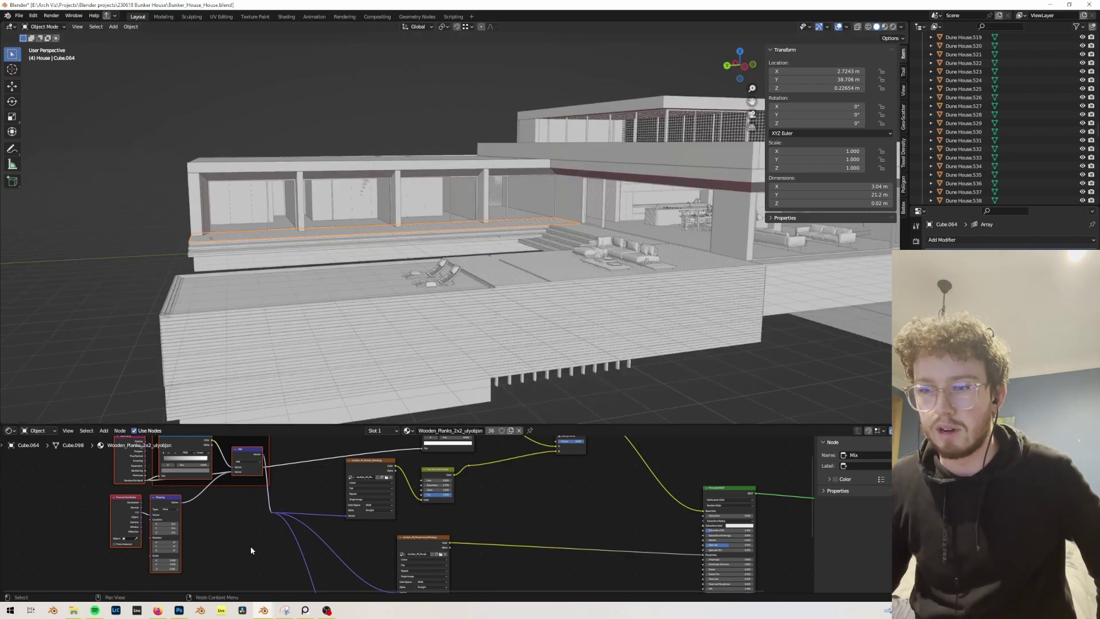
# Open Bunker_House_Base.blend from the recent files list in the house model's Blender window
pyautogui.moveTo(265, 611)
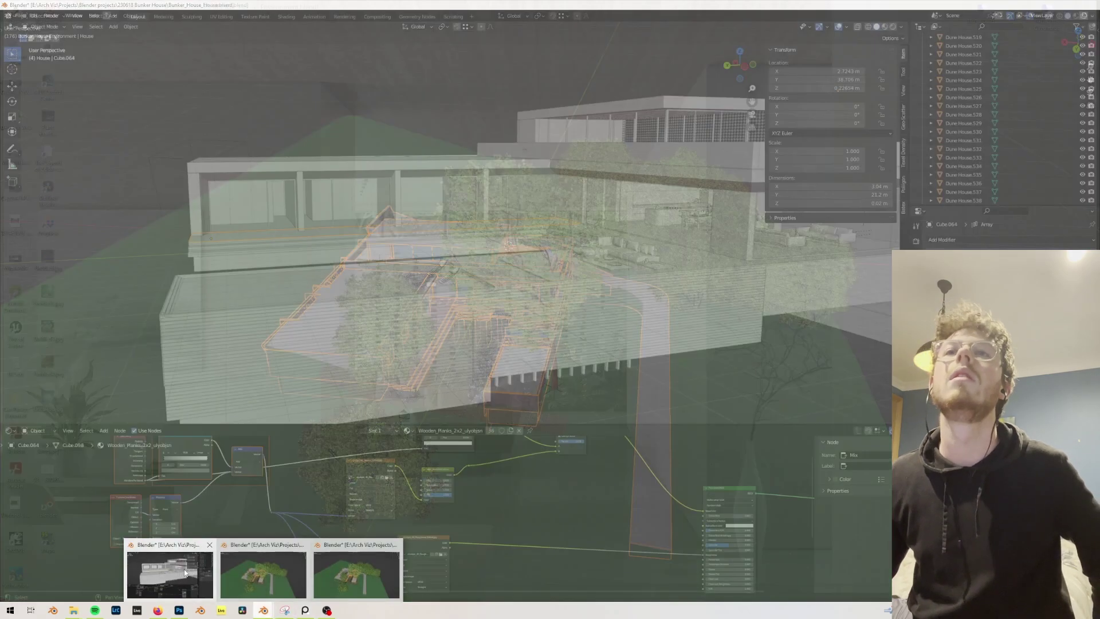
pyautogui.click(212, 558)
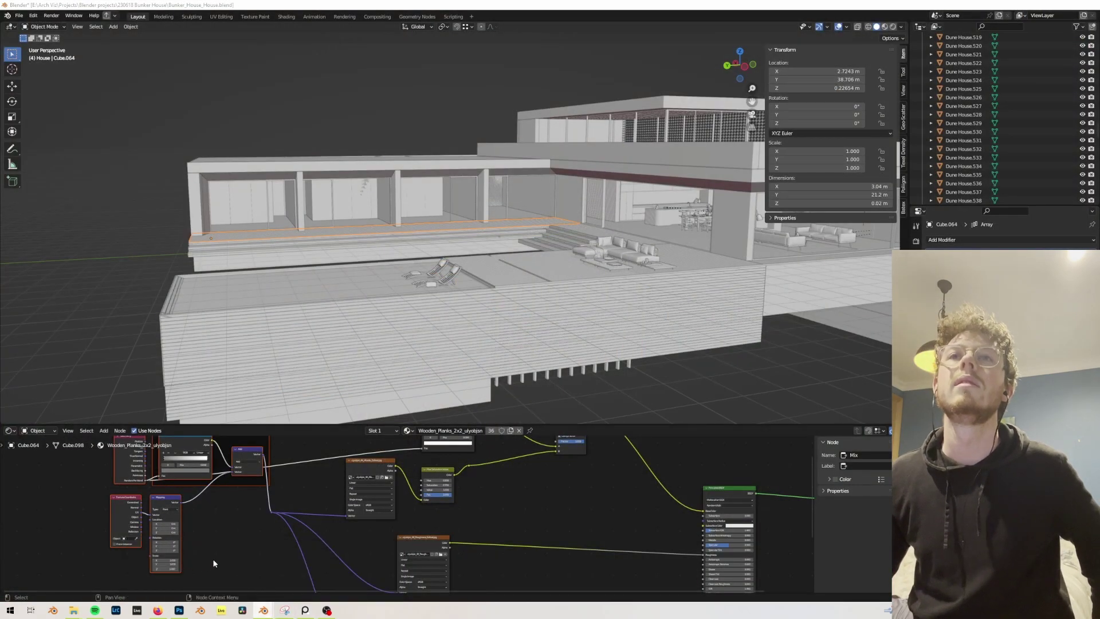
pyautogui.click(19, 16)
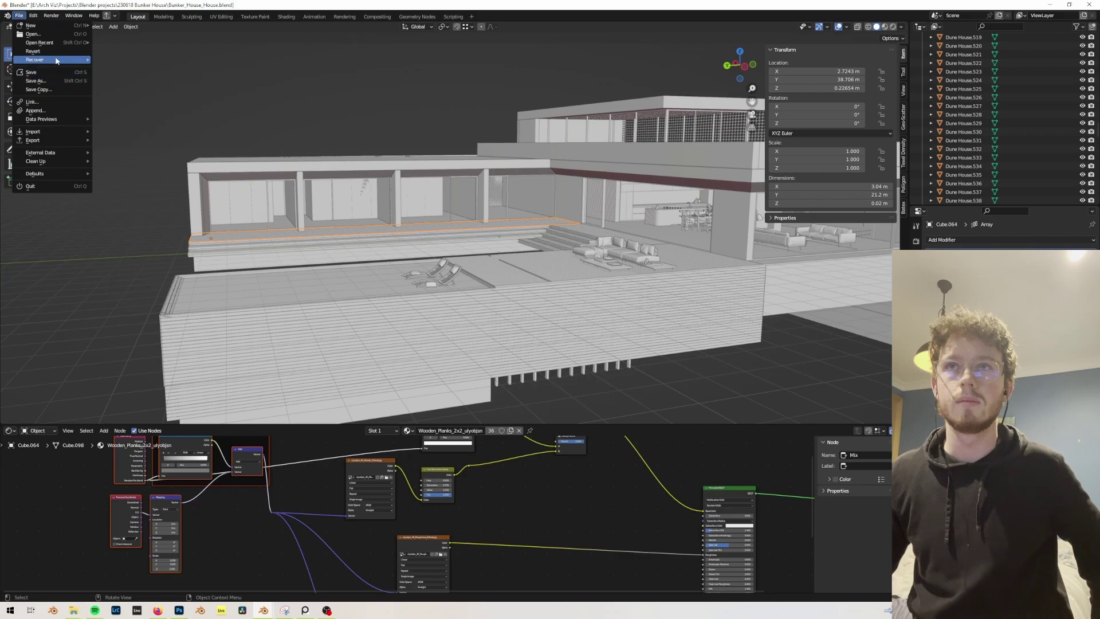
pyautogui.moveTo(63, 43)
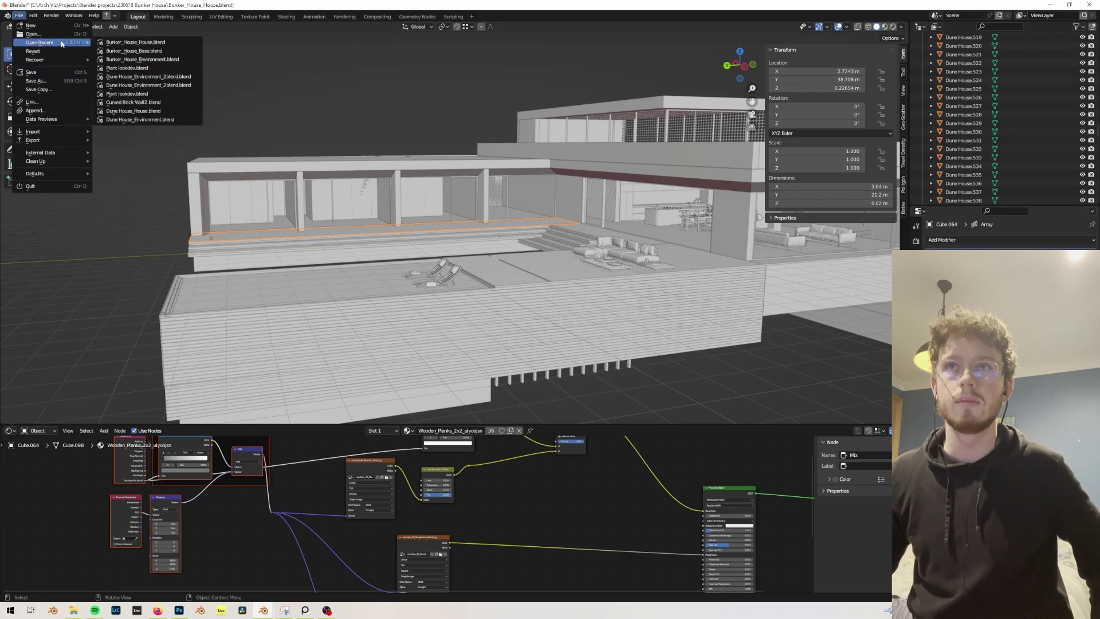
pyautogui.click(159, 60)
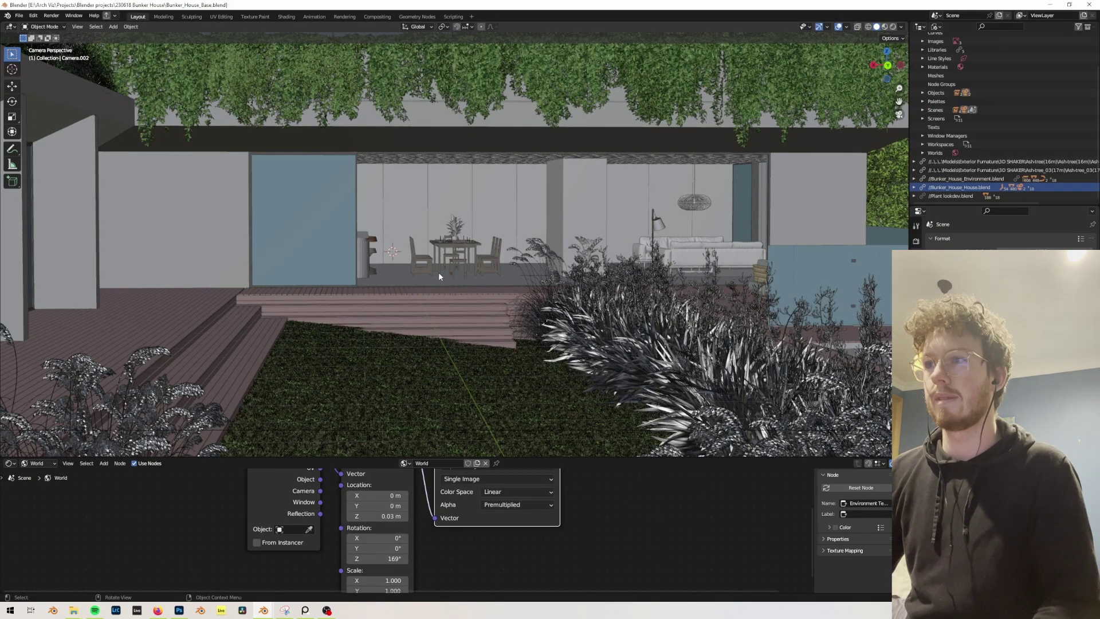
# Zoom out in camera view and select House, then Bunker House Environment, to see their extents
pyautogui.scroll(-4, 438, 272)
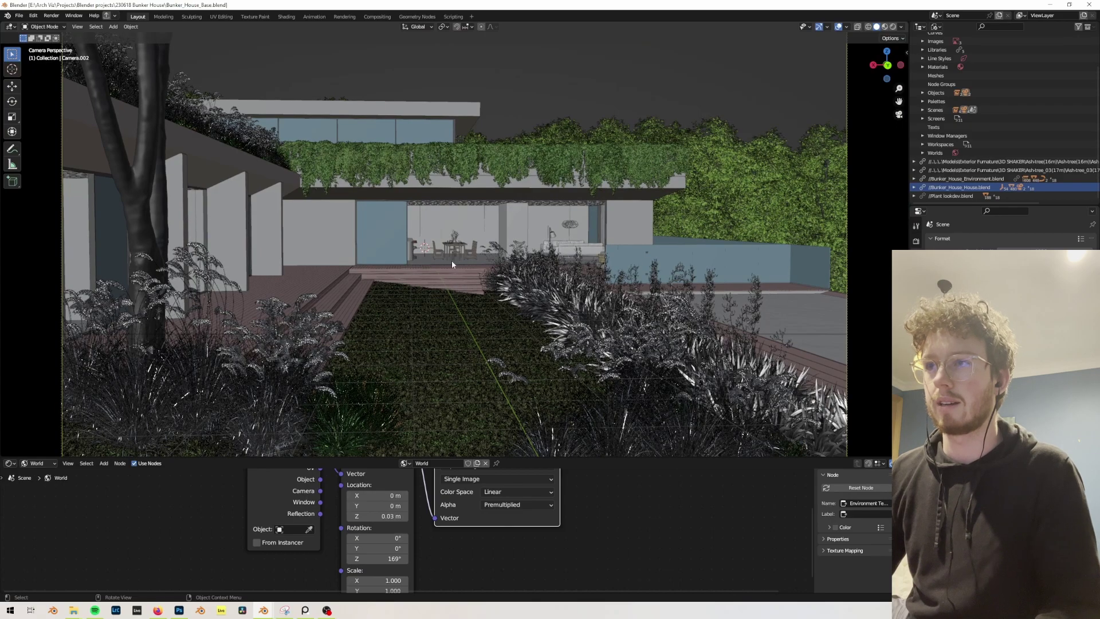
pyautogui.scroll(-3, 487, 240)
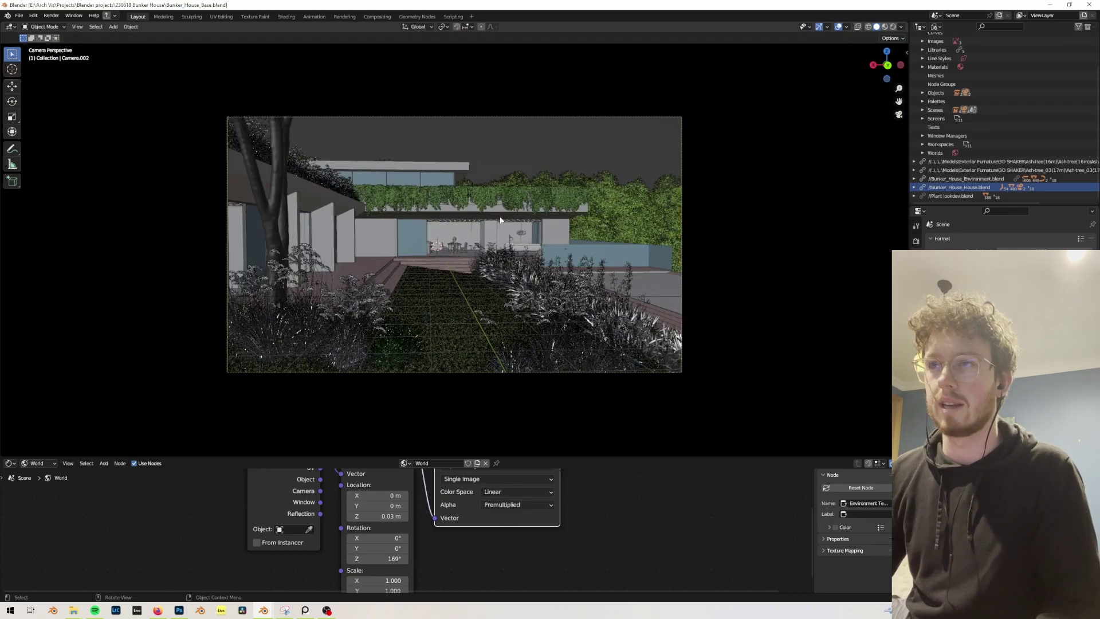
pyautogui.click(384, 229)
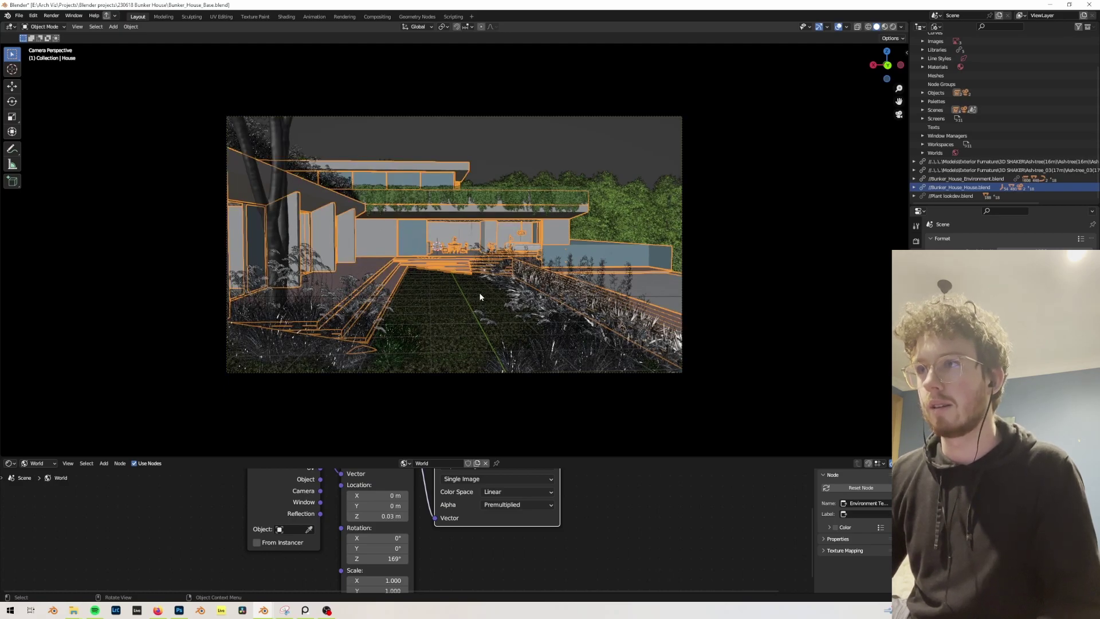
pyautogui.click(560, 295)
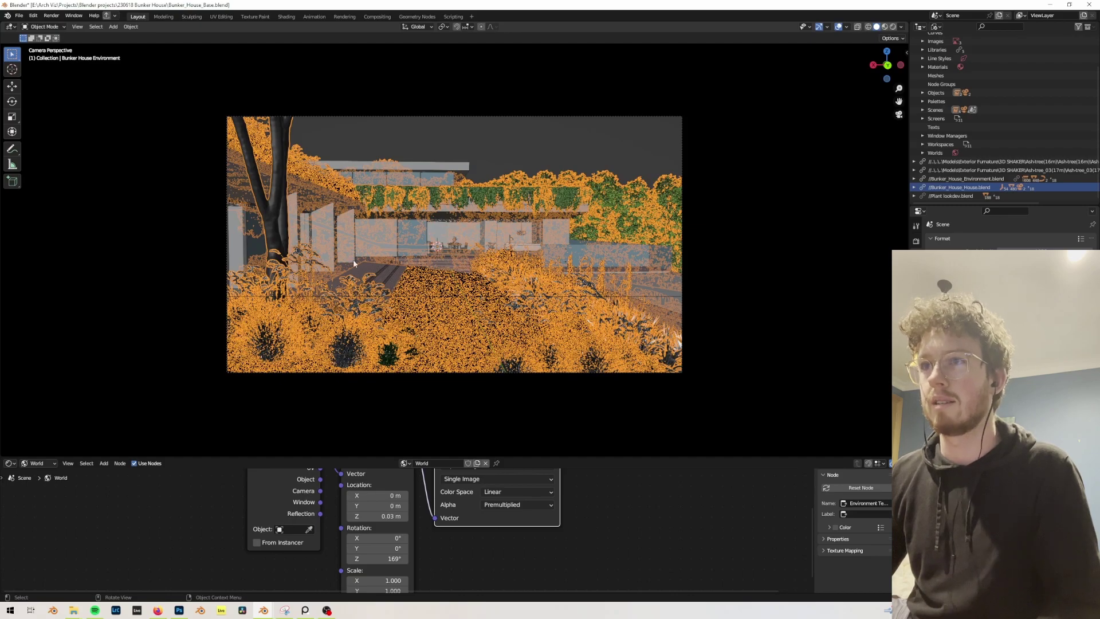
pyautogui.click(492, 159)
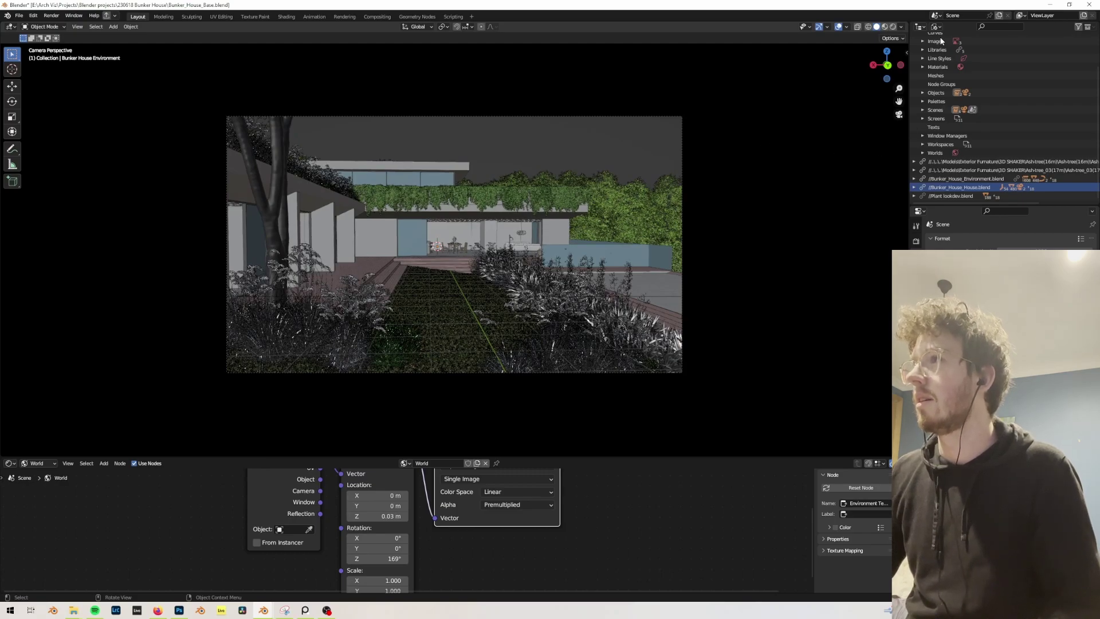
# Switch the Outliner display mode to View Layer to list the scene's collections and cameras
pyautogui.rightClick(957, 62)
pyautogui.click(943, 35)
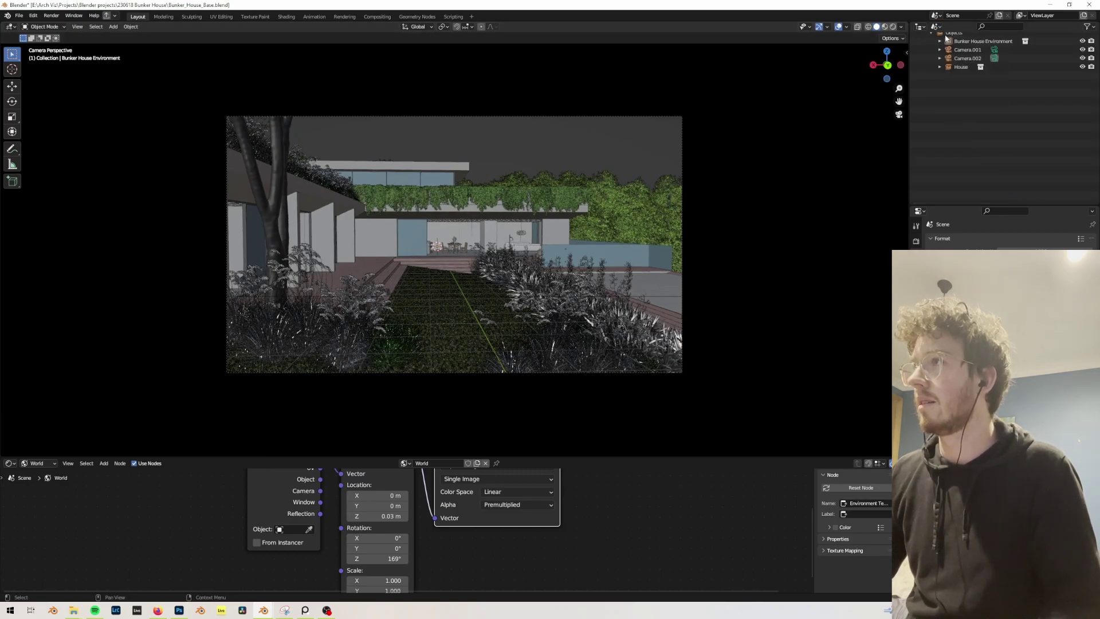
pyautogui.scroll(2, 944, 38)
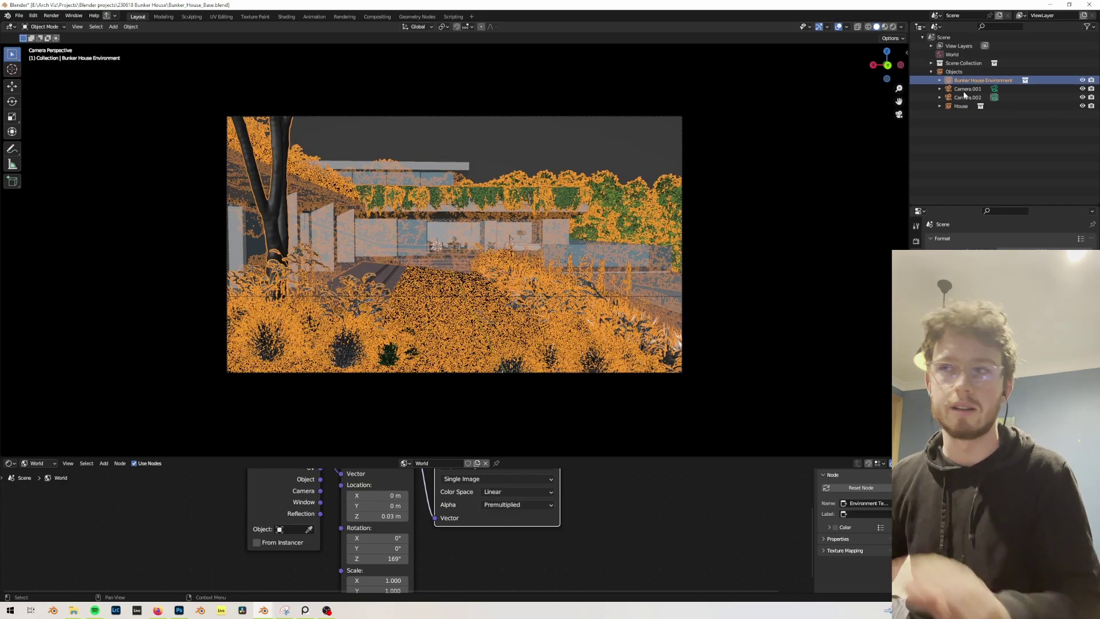
# Deselect the environment and turn off Viewport Overlays for a clean Cycles-rendered camera preview
pyautogui.click(648, 141)
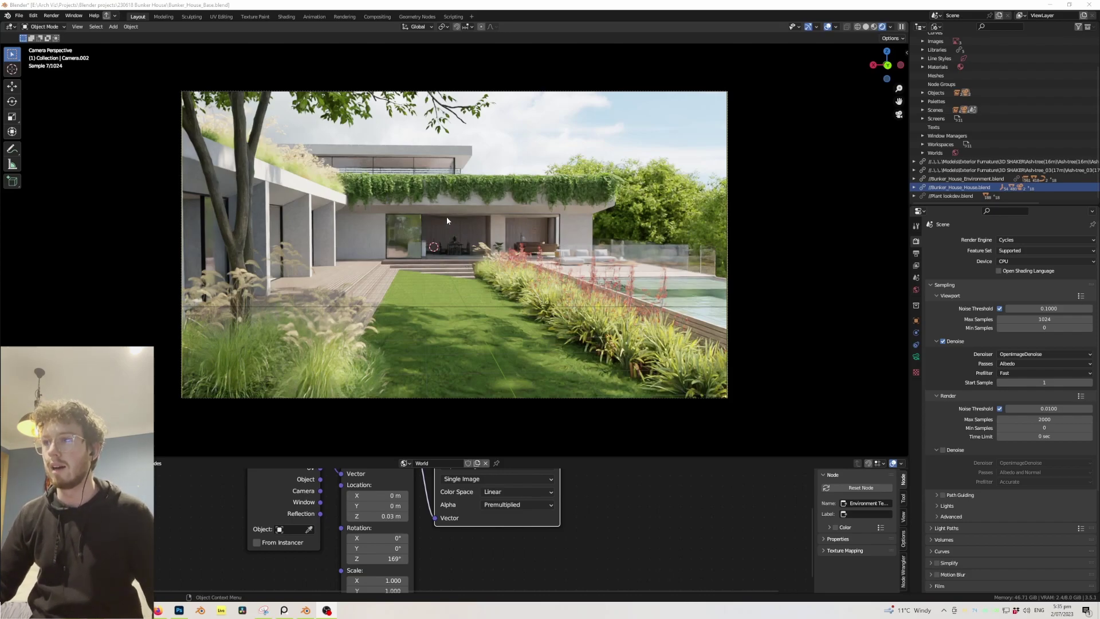
pyautogui.click(826, 27)
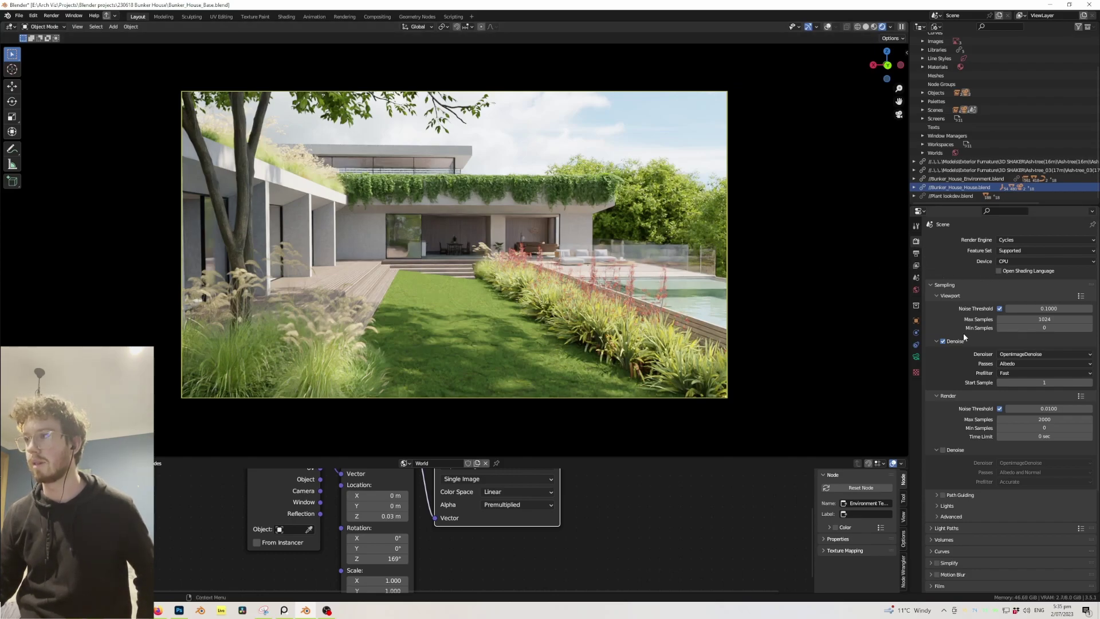
# Inspect the World's HDR environment and Mapping rotation nodes, then open the View Layer render passes
pyautogui.scroll(-5, 974, 372)
pyautogui.moveTo(544, 478); pyautogui.dragTo(576, 514, button='middle')
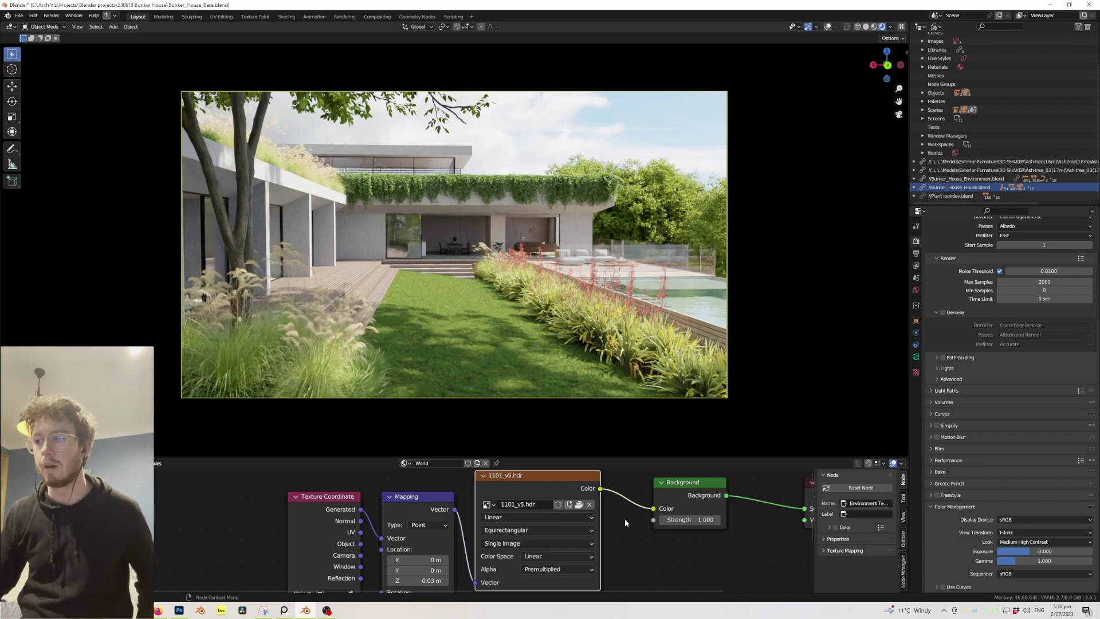
pyautogui.moveTo(643, 533); pyautogui.dragTo(698, 482, button='middle')
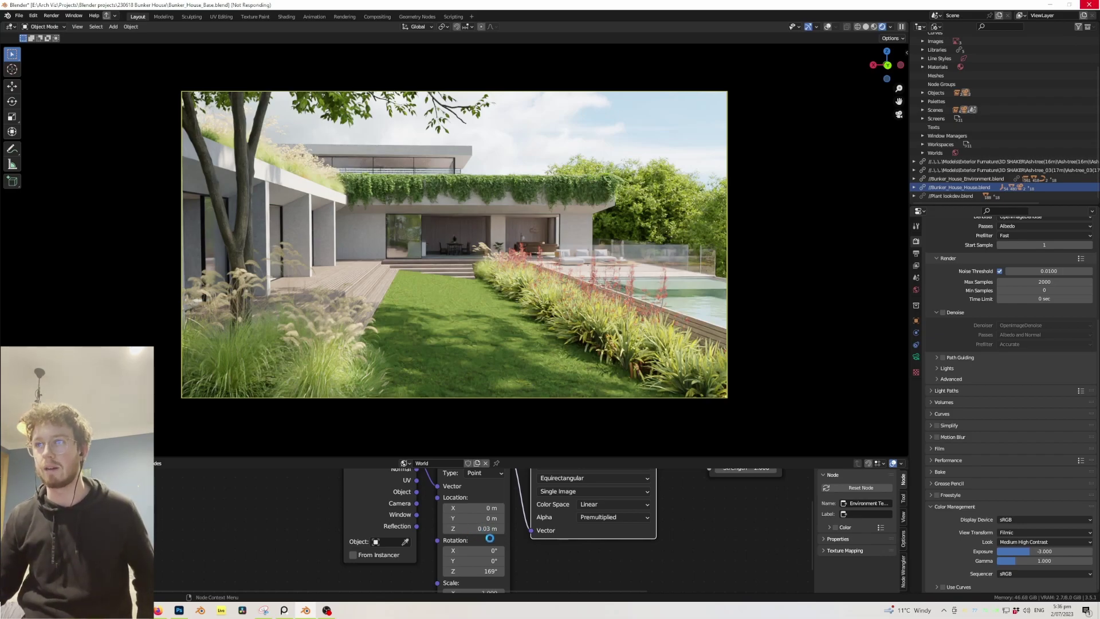
pyautogui.moveTo(520, 561); pyautogui.dragTo(522, 544, button='middle')
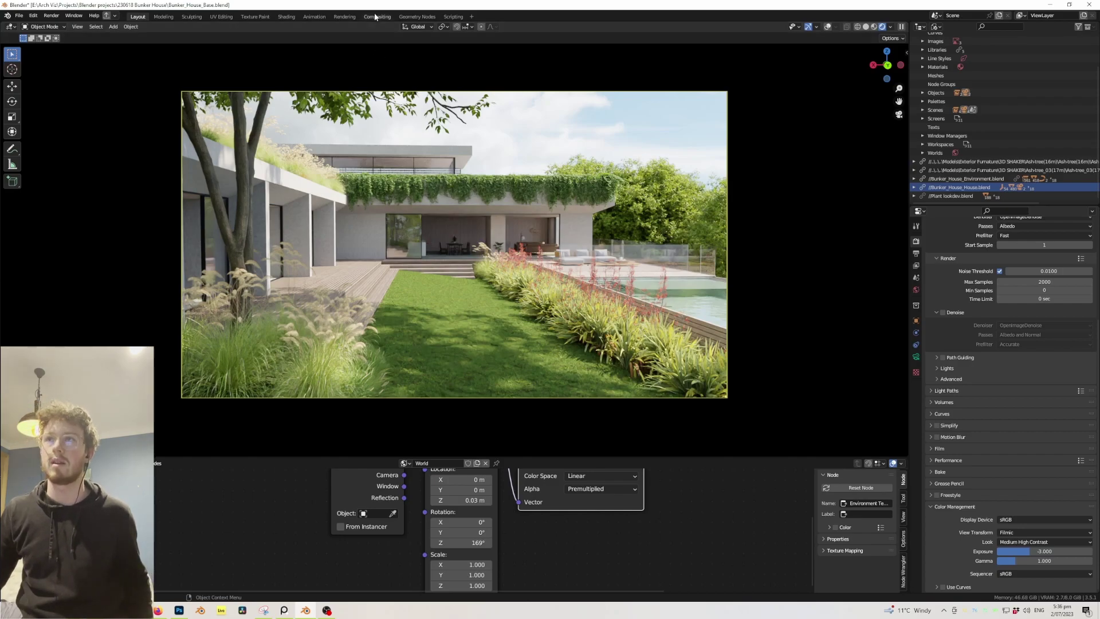
pyautogui.click(916, 253)
pyautogui.click(916, 265)
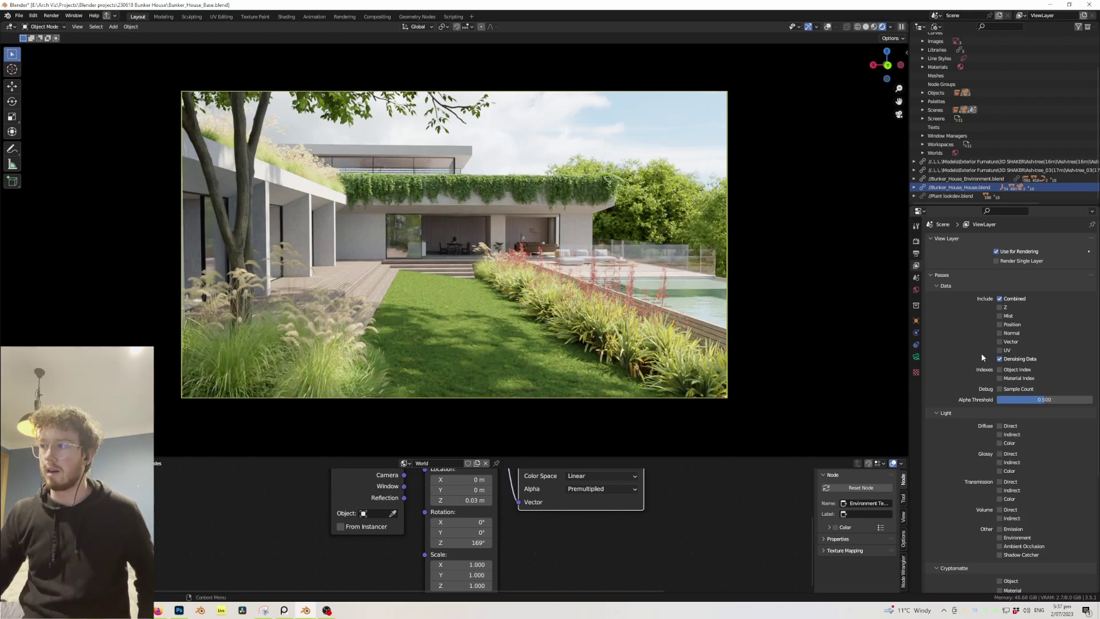
# Enable the Denoising Data pass and center the Render Layers, Denoise and Composite nodes in Compositing
pyautogui.click(998, 358)
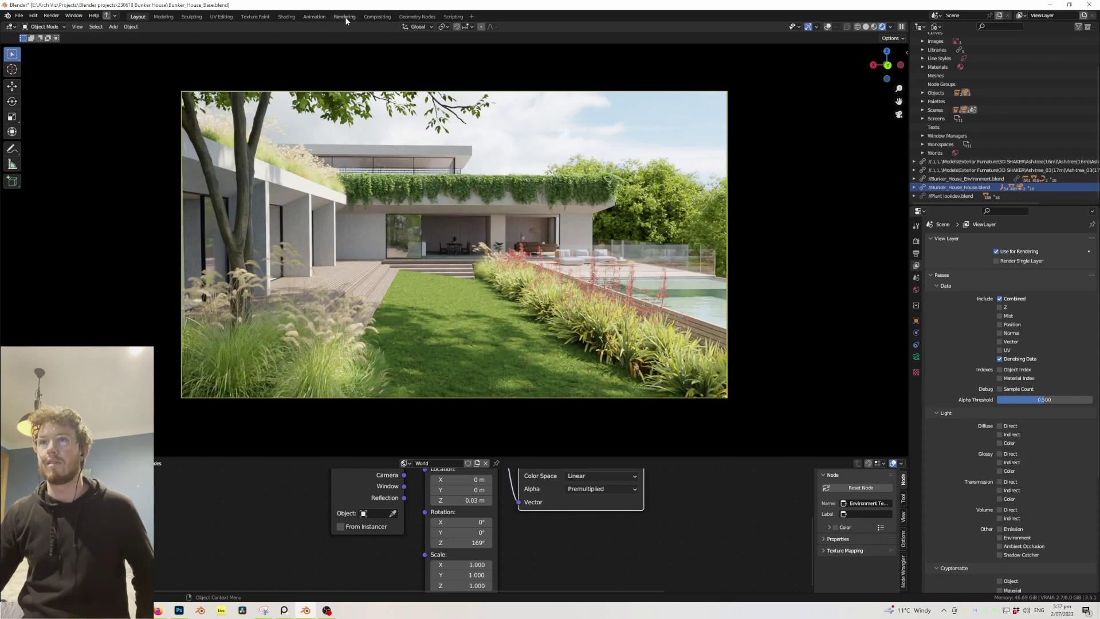
pyautogui.click(377, 17)
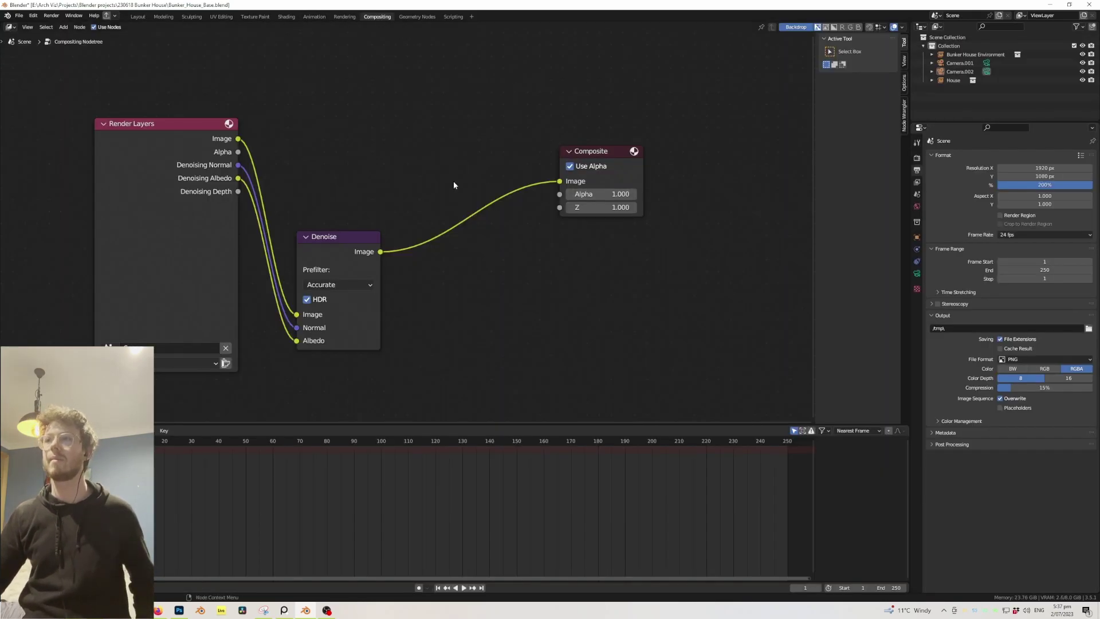
pyautogui.moveTo(331, 149); pyautogui.dragTo(414, 143, button='middle')
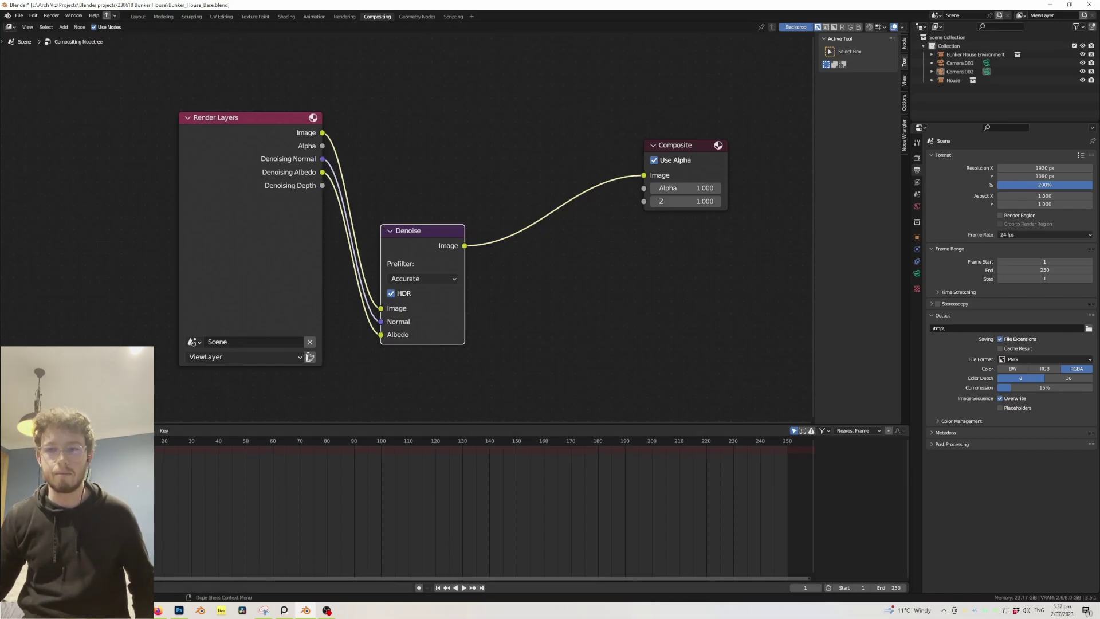
# In Bunker House_1_Non Tonemapped.psd, toggle the Camera Raw filter to compare, then select Layer 0
pyautogui.moveTo(182, 611)
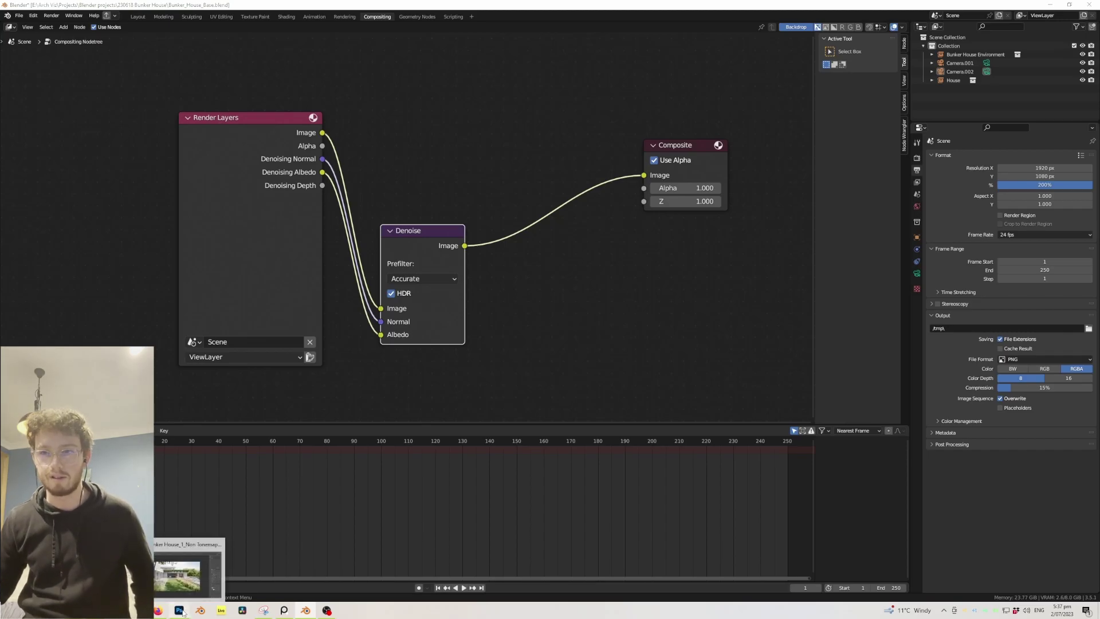
pyautogui.click(177, 576)
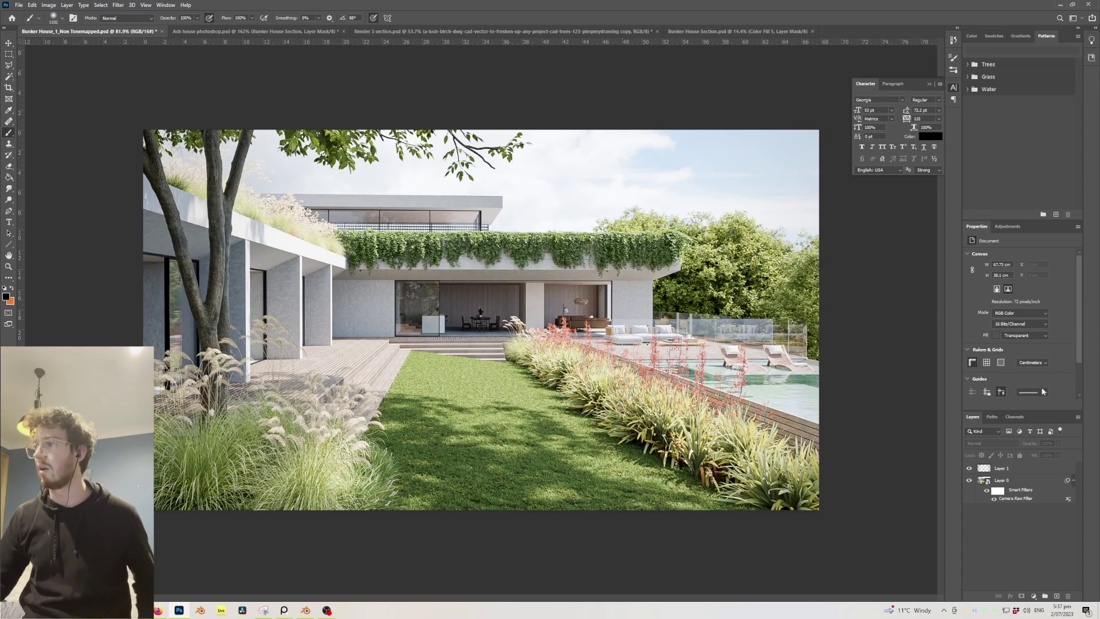
pyautogui.click(995, 500)
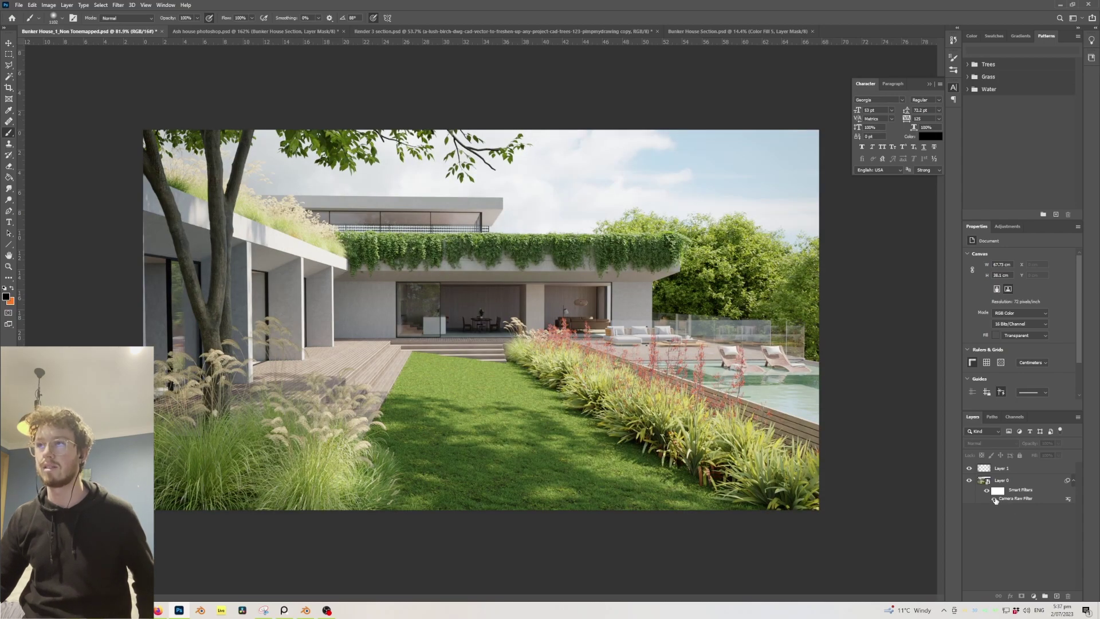
pyautogui.click(995, 499)
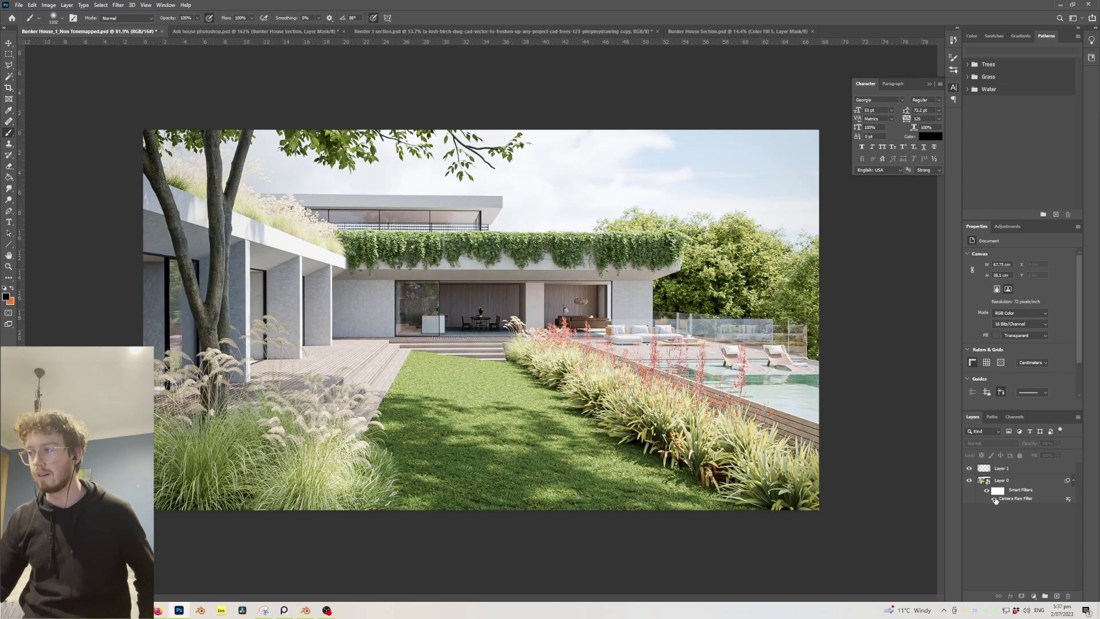
pyautogui.click(995, 499)
pyautogui.click(995, 500)
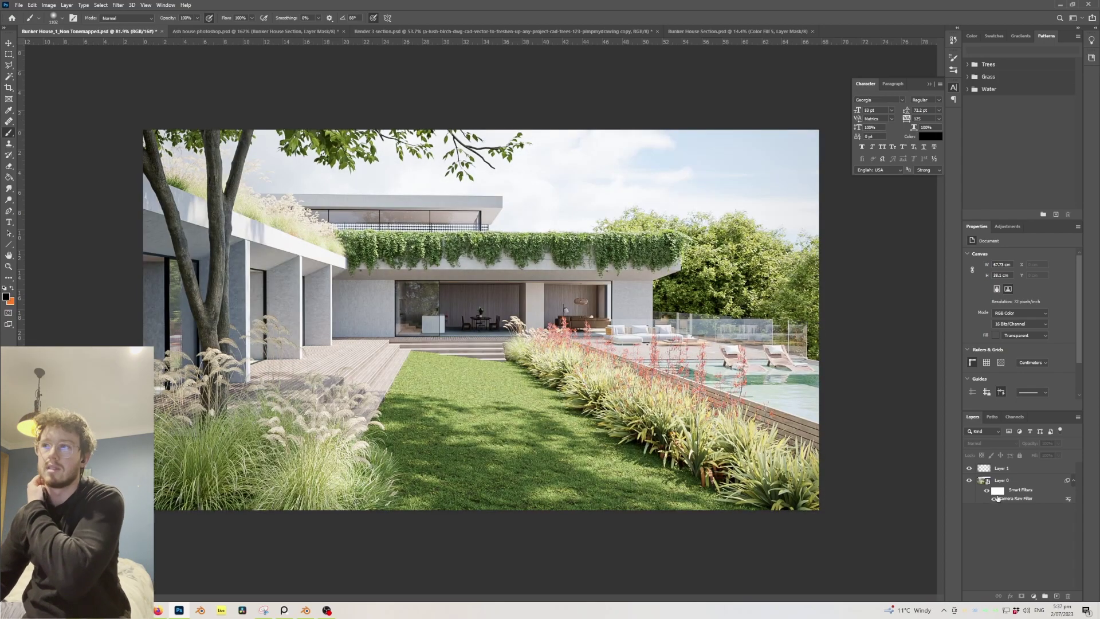
pyautogui.click(1022, 502)
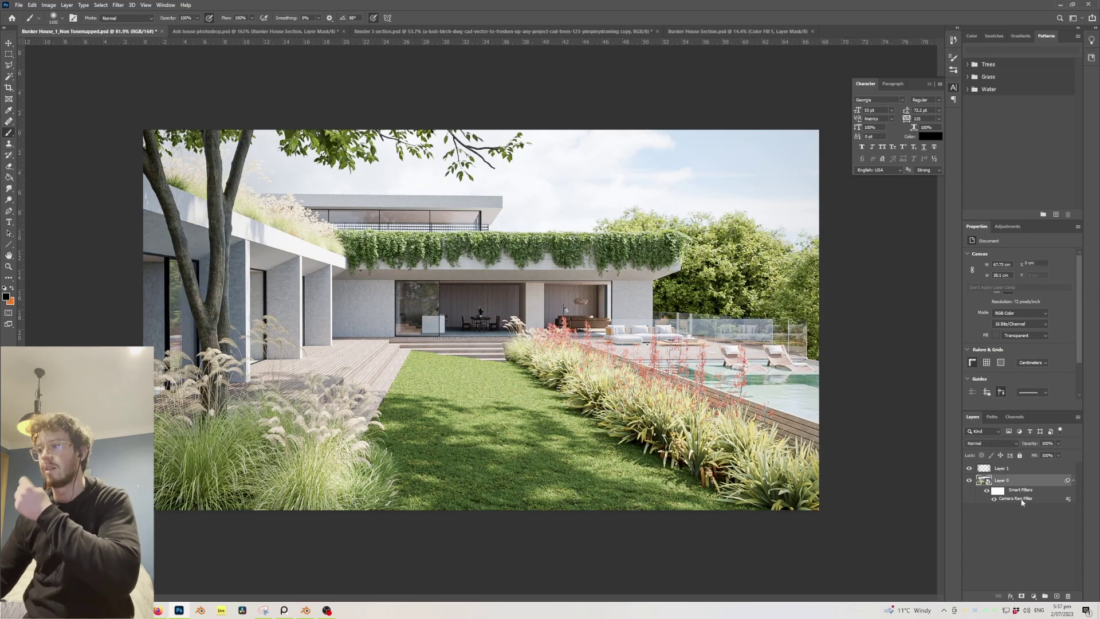
# Reopen Camera Raw, expand Color Mixer, and repeatedly toggle its hue tweaks, leaving them off
pyautogui.doubleClick(1021, 502)
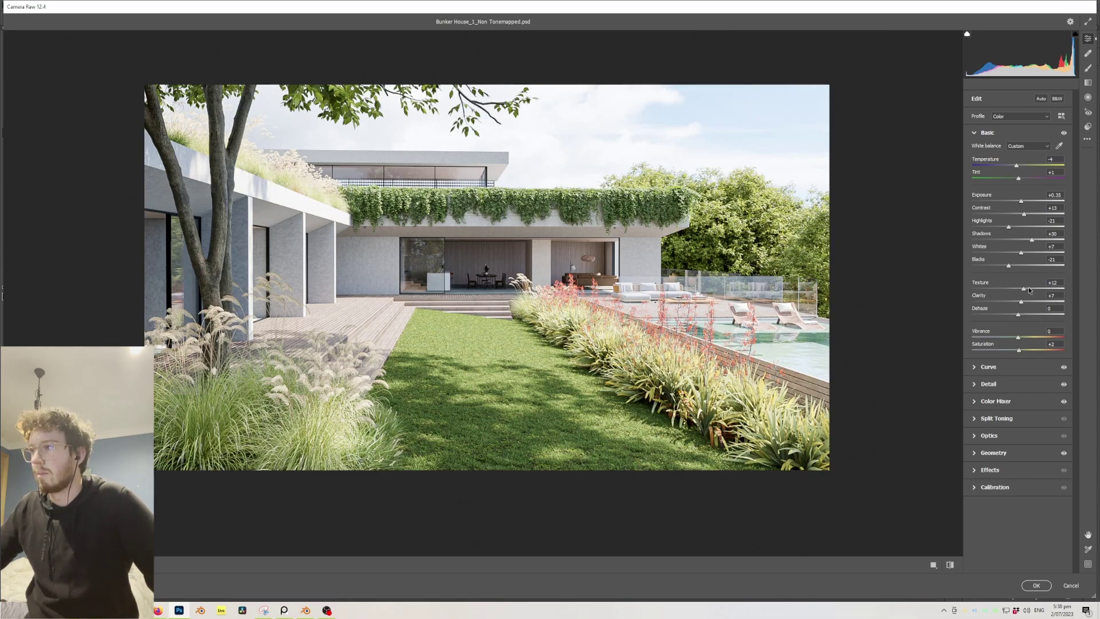
pyautogui.click(986, 402)
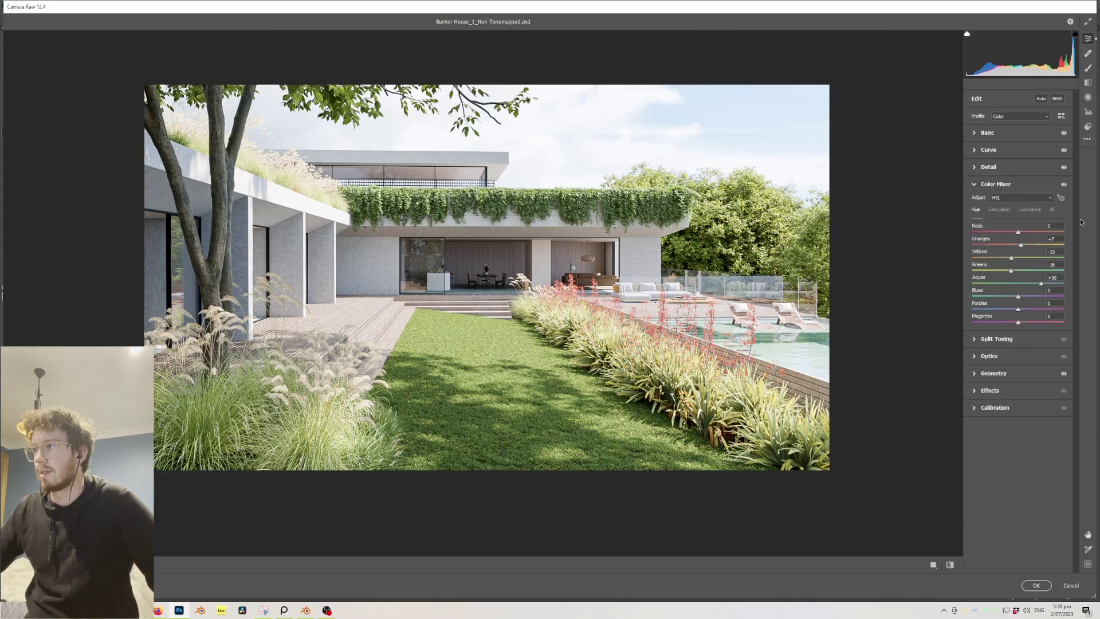
pyautogui.click(1064, 184)
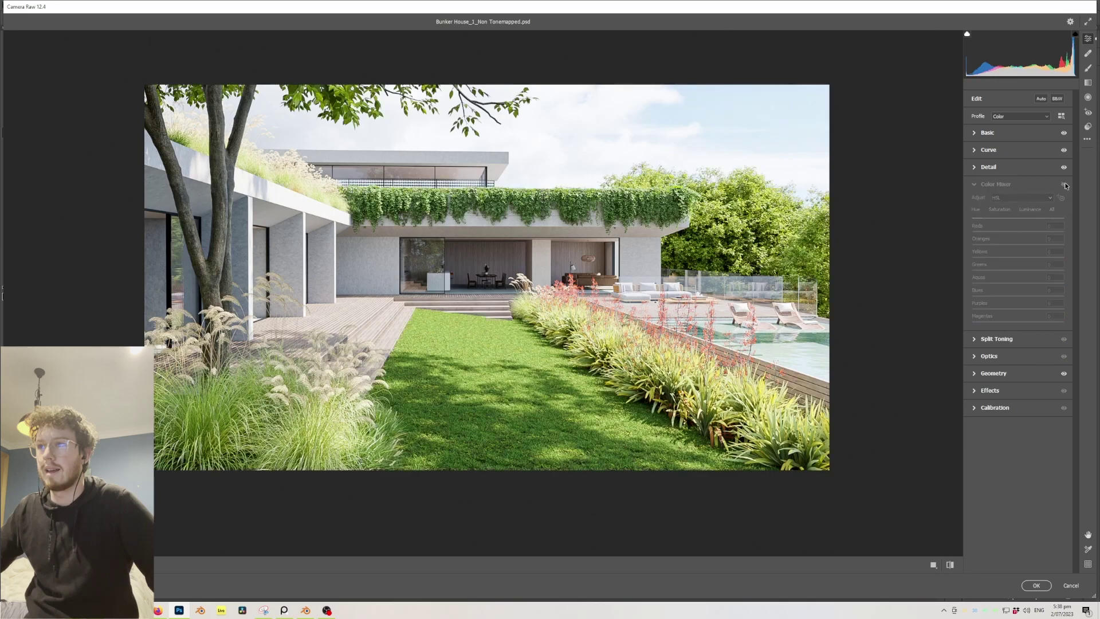
pyautogui.click(1063, 184)
pyautogui.click(1063, 184)
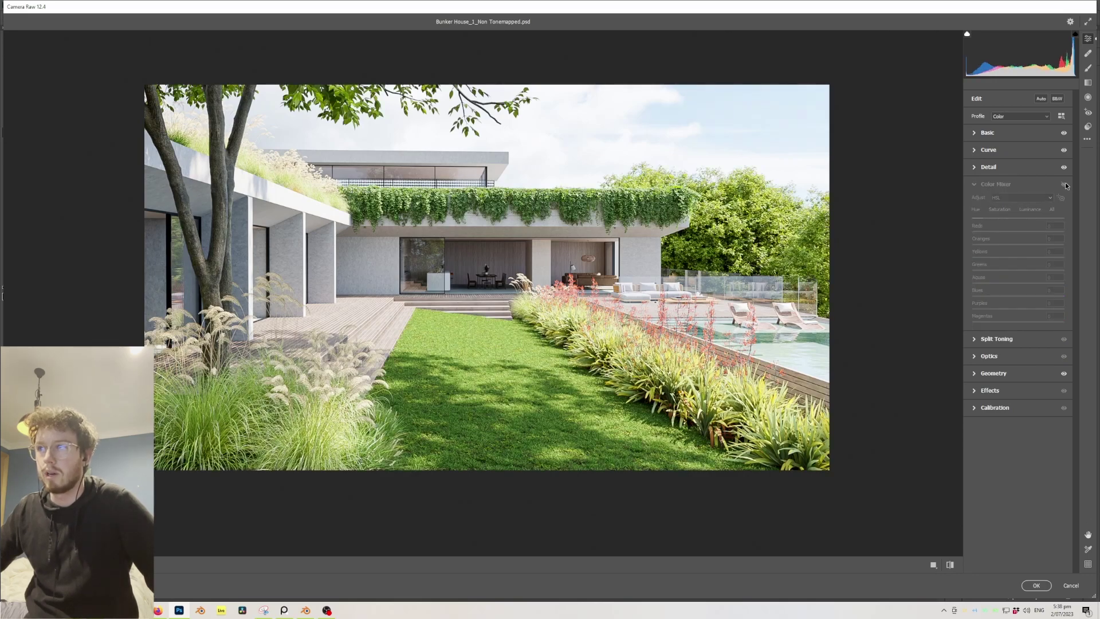
pyautogui.click(1064, 185)
pyautogui.click(1064, 184)
pyautogui.click(1064, 184)
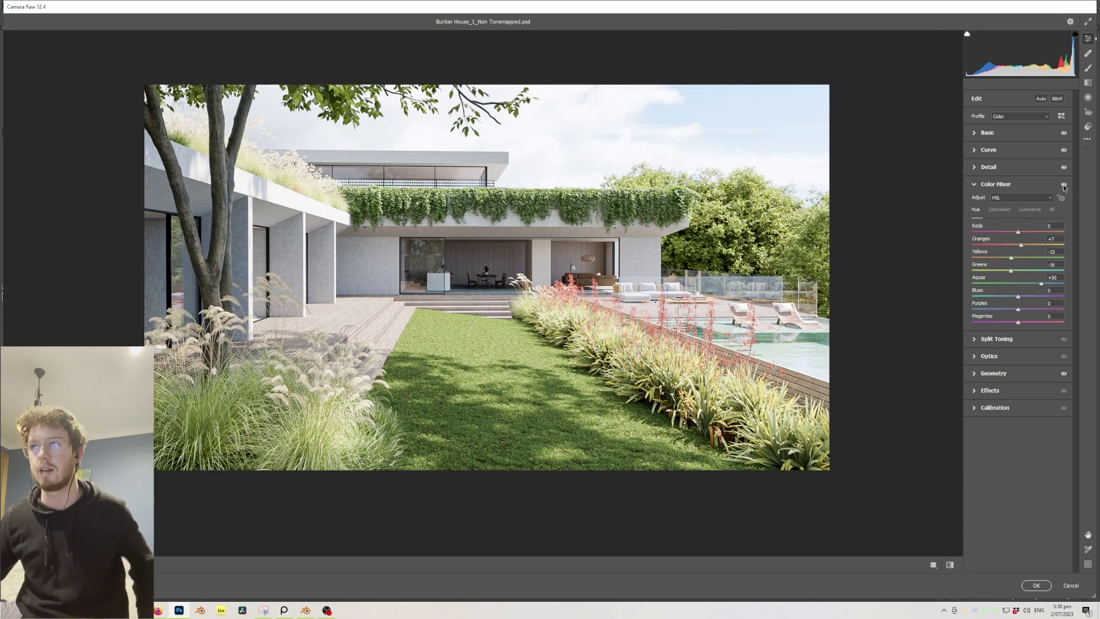
pyautogui.click(1064, 185)
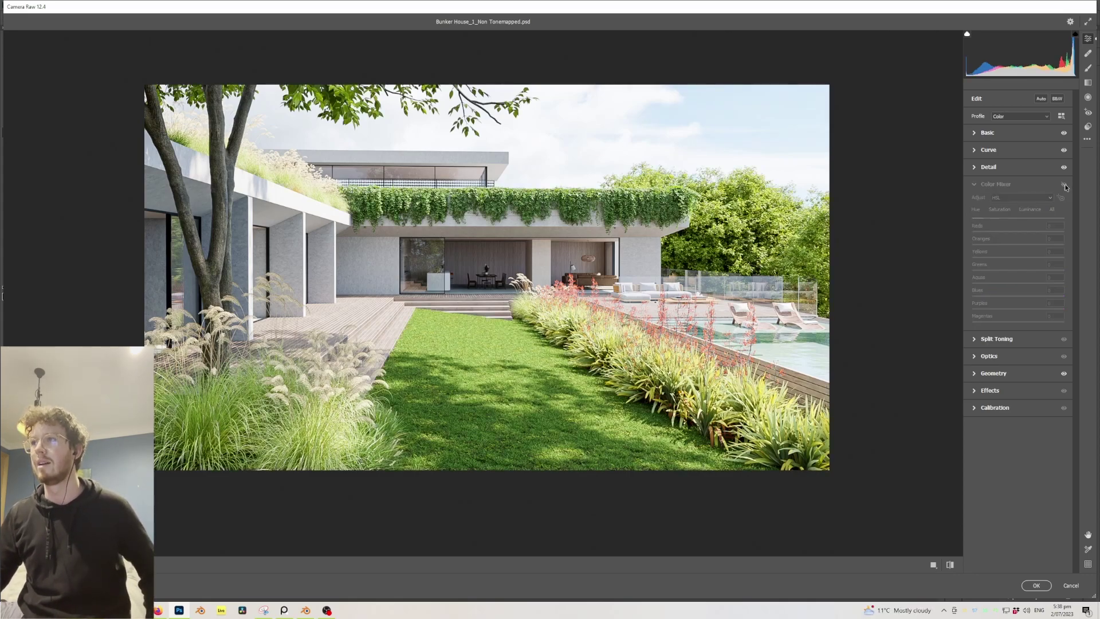
pyautogui.click(1063, 185)
pyautogui.click(1063, 186)
pyautogui.click(1064, 185)
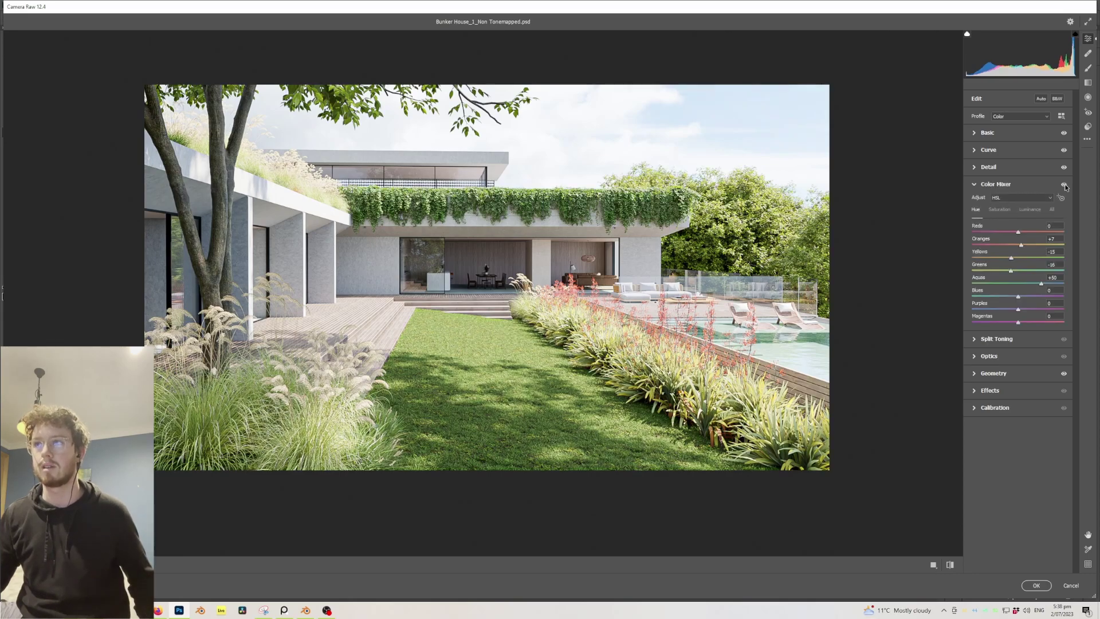
pyautogui.click(1063, 185)
pyautogui.click(1064, 186)
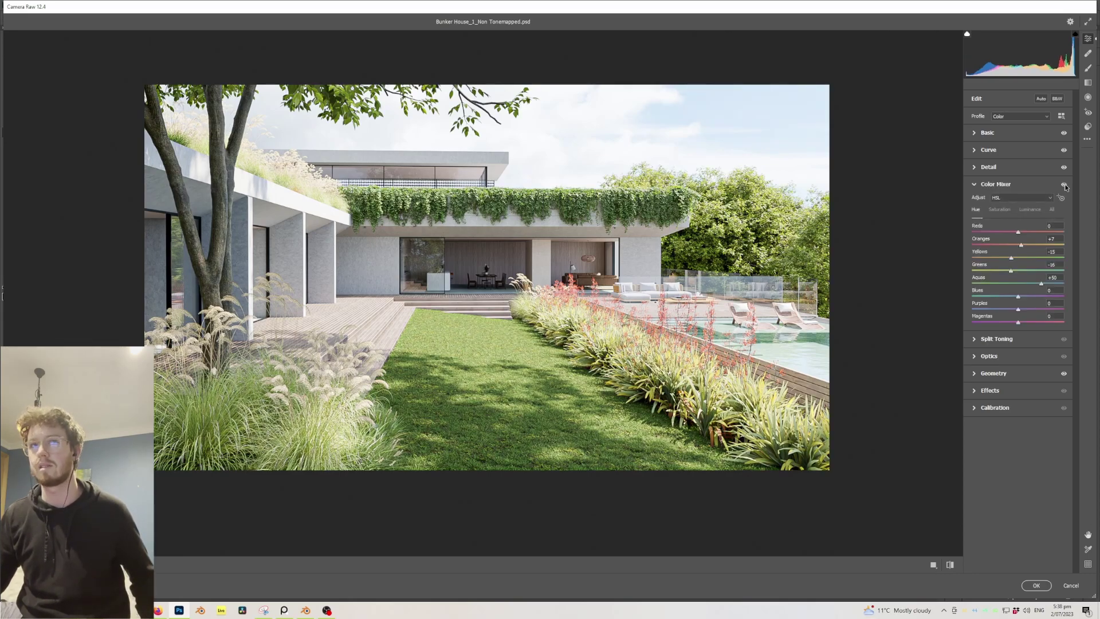
pyautogui.click(1063, 186)
pyautogui.click(1063, 185)
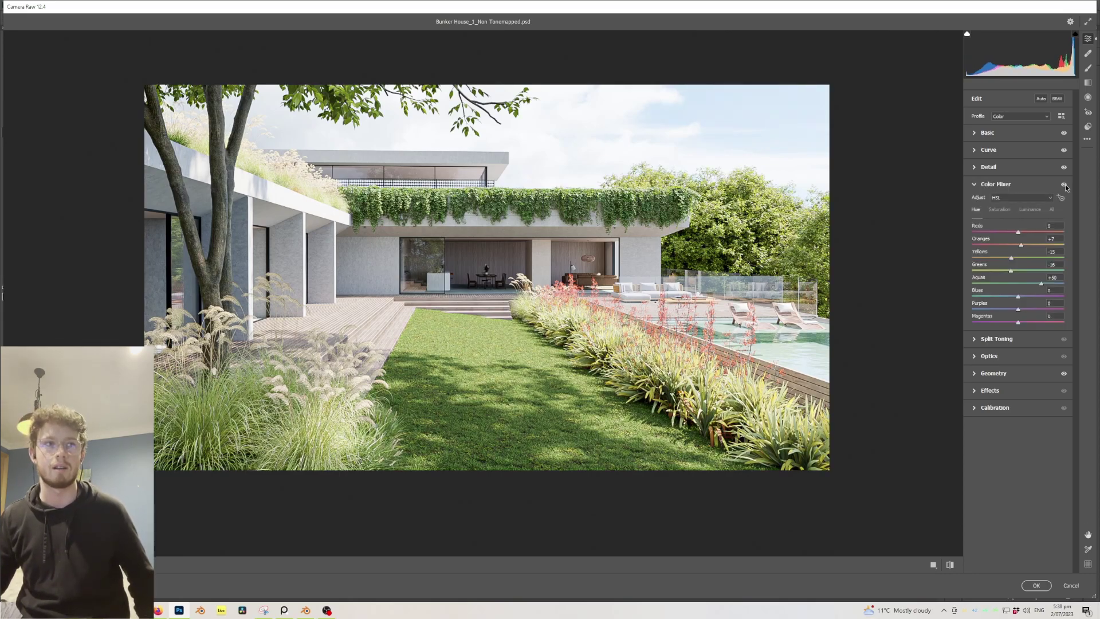
pyautogui.click(1064, 186)
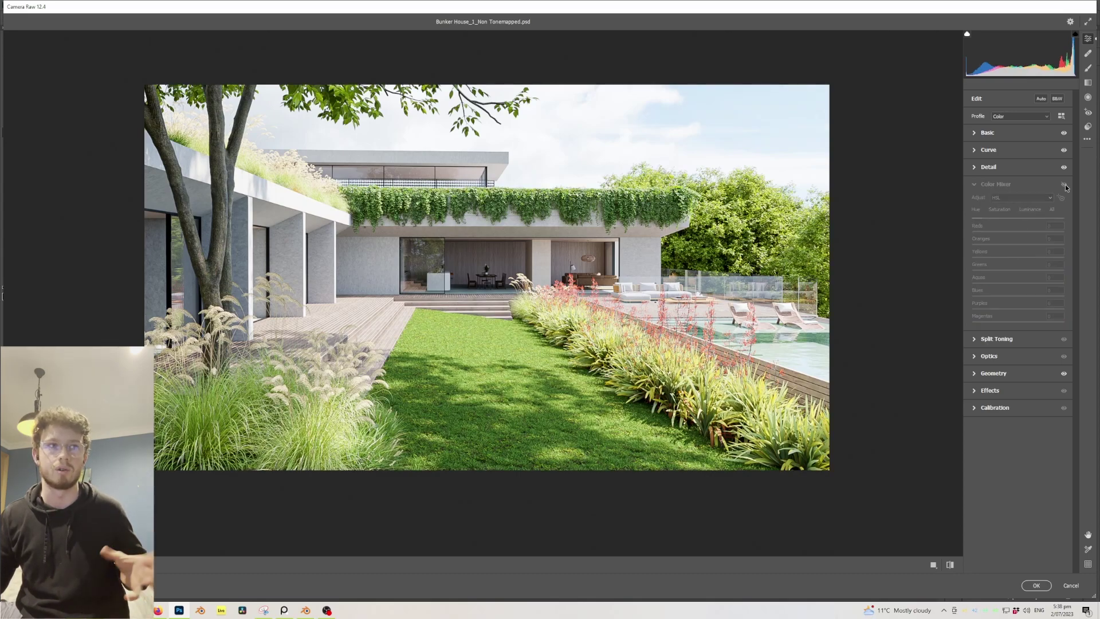
# Re-enable Color Mixer, review the Split Toning and Optics vignette settings, and apply the grade with OK
pyautogui.click(1063, 186)
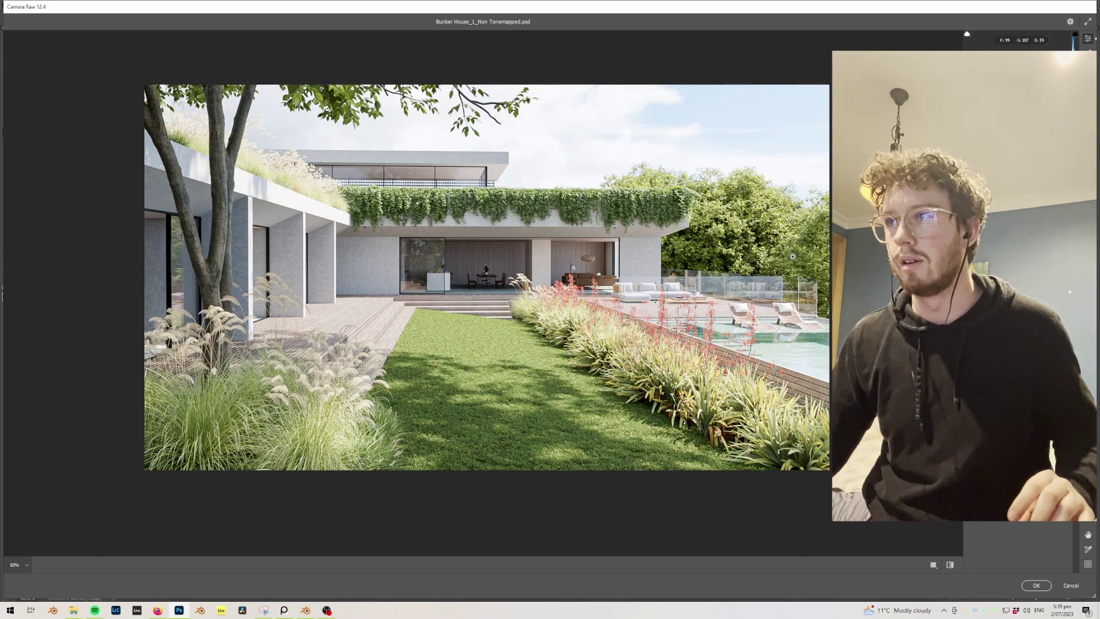
pyautogui.hotkey('ctrl', '-')
pyautogui.click(553, 281)
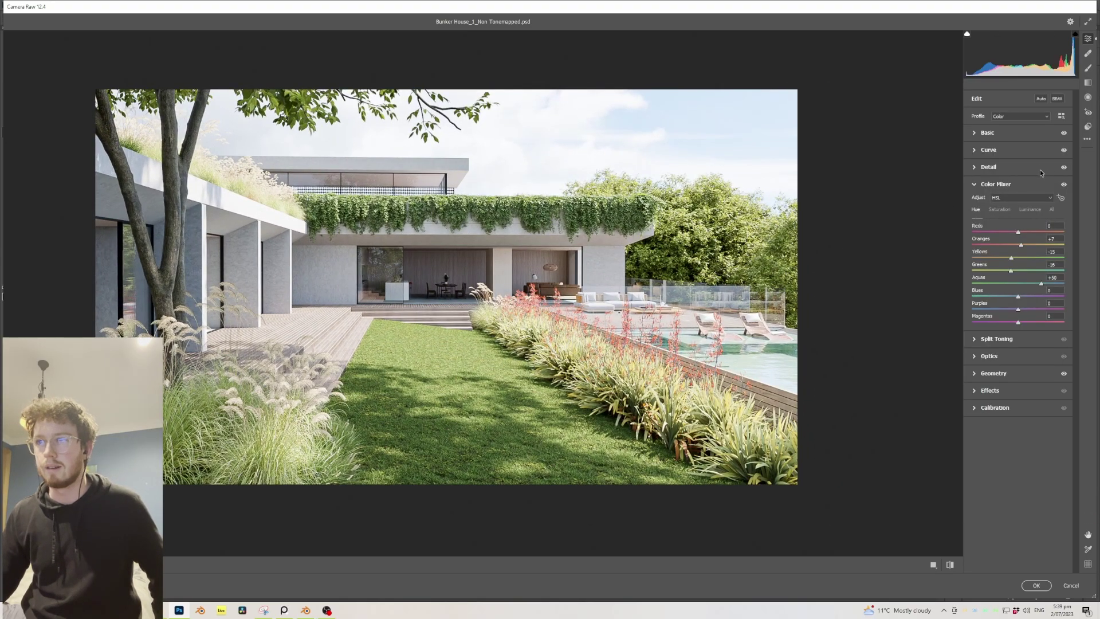
pyautogui.click(983, 338)
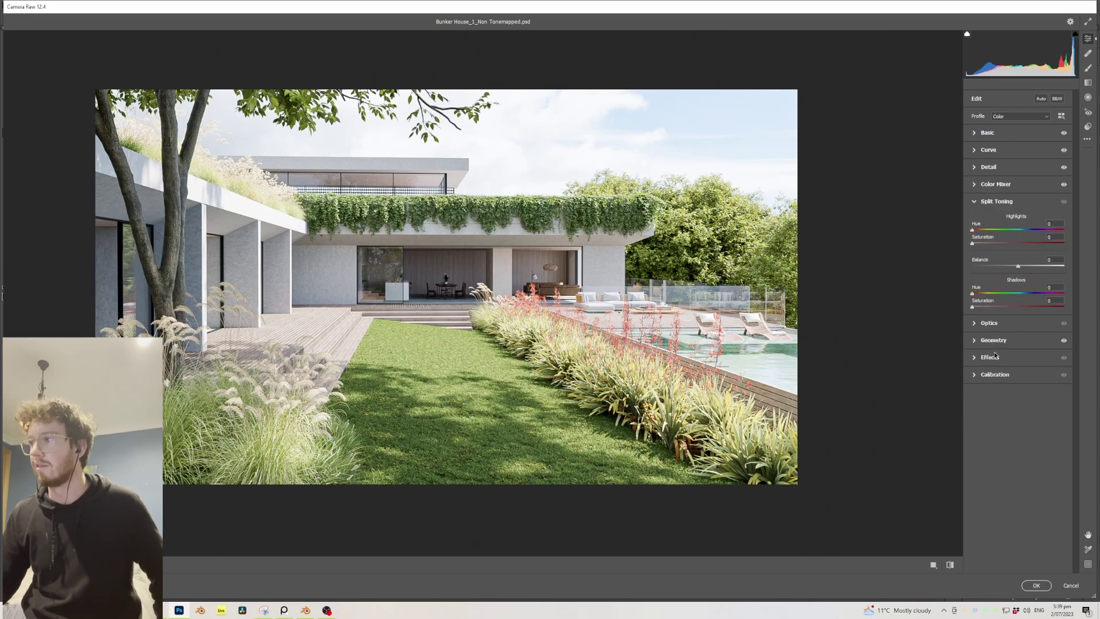
pyautogui.click(984, 323)
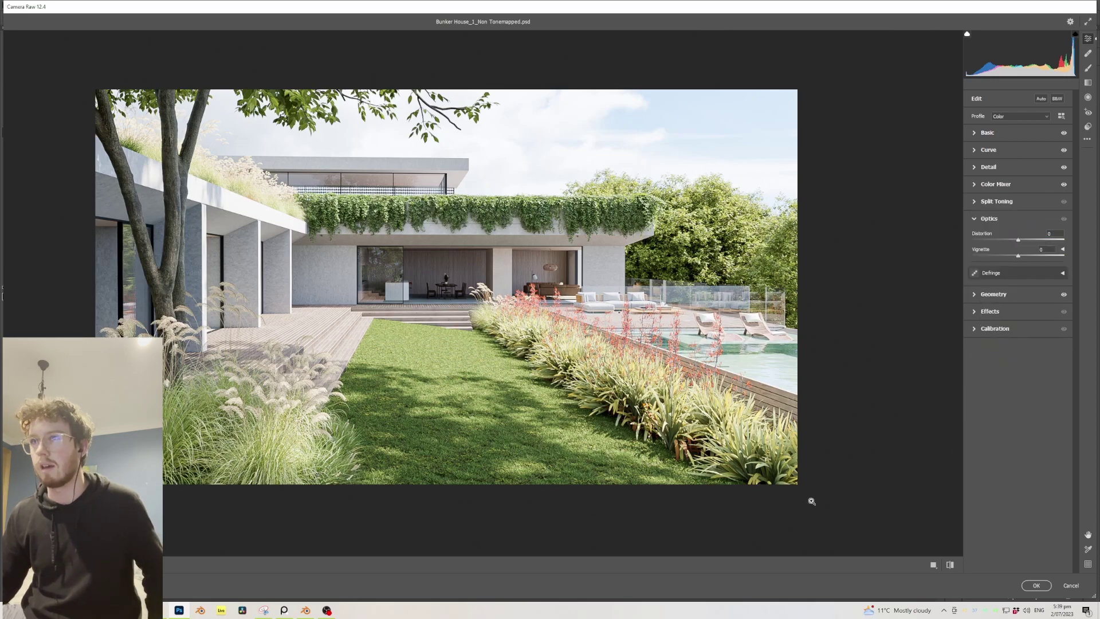
pyautogui.scroll(-5, 472, 437)
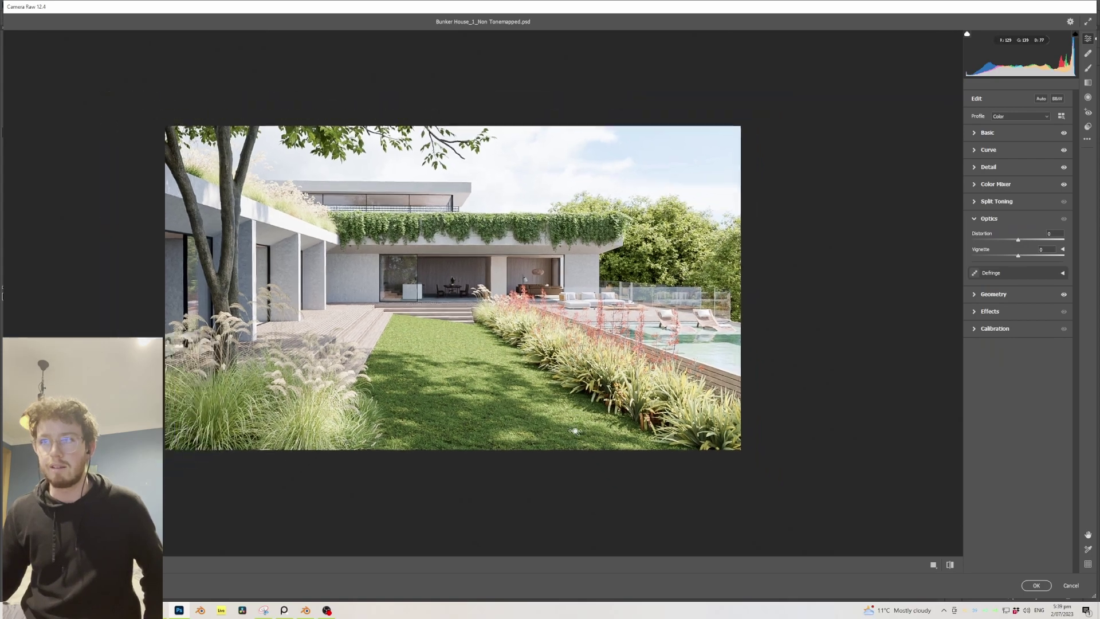
pyautogui.scroll(3, 523, 305)
pyautogui.scroll(3, 523, 306)
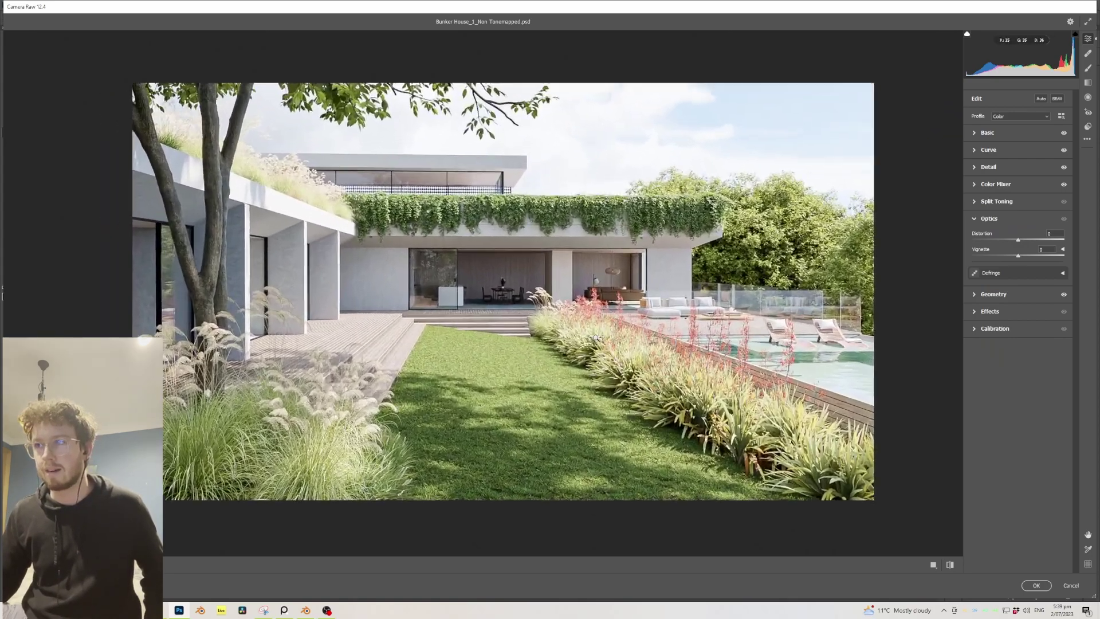
pyautogui.scroll(-2, 523, 306)
pyautogui.click(1036, 584)
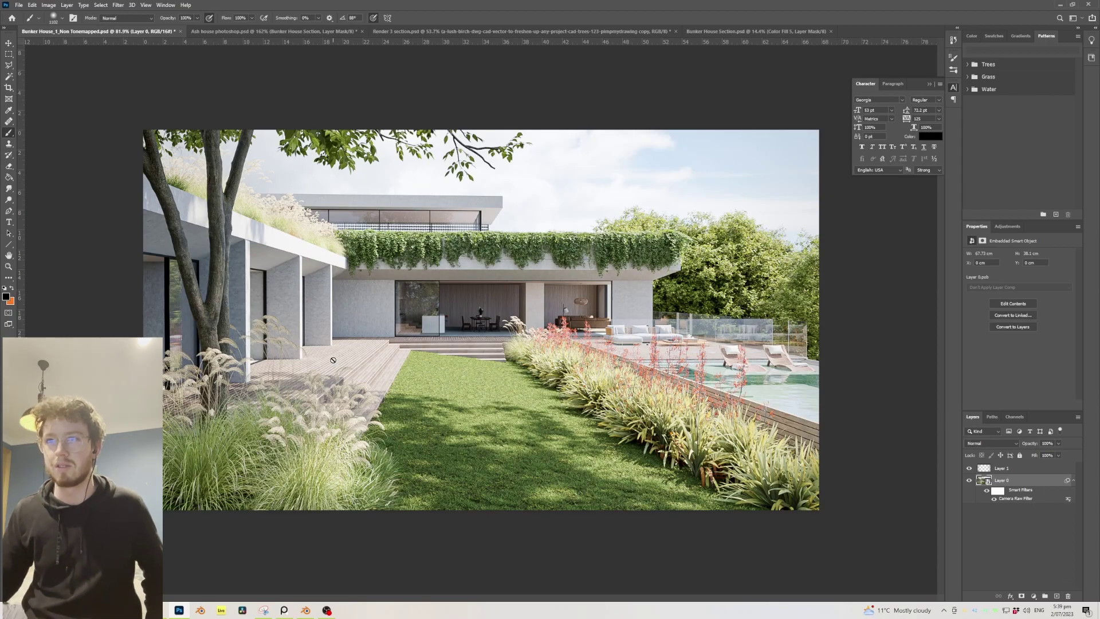
# Add a new layer above Layer 1 and paint it solid black with the Brush
pyautogui.click(9, 54)
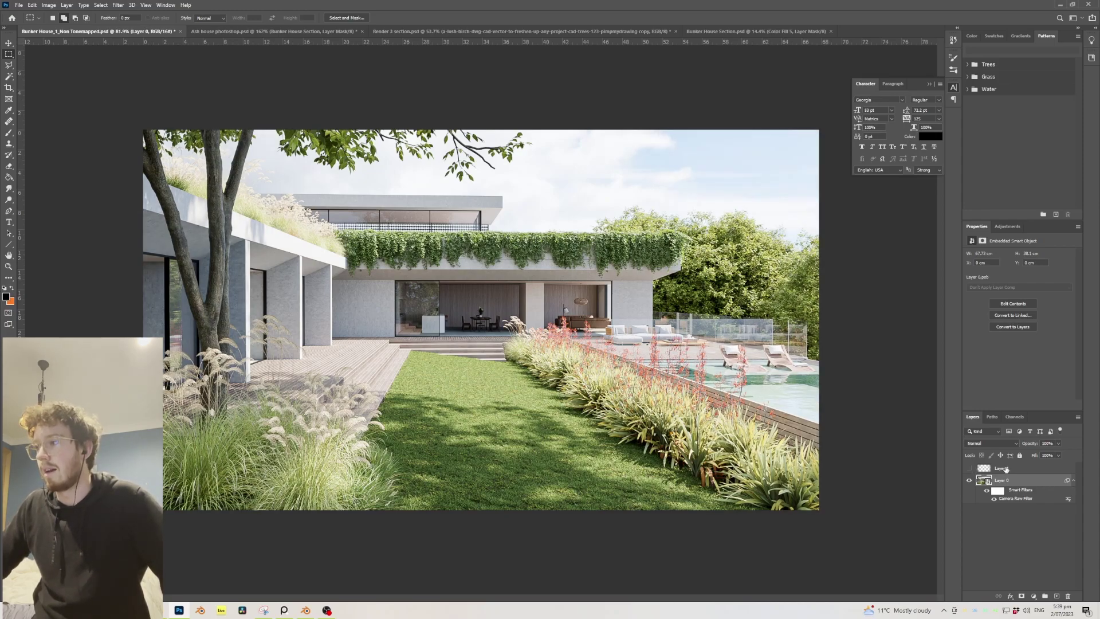
pyautogui.click(1005, 469)
pyautogui.click(1057, 597)
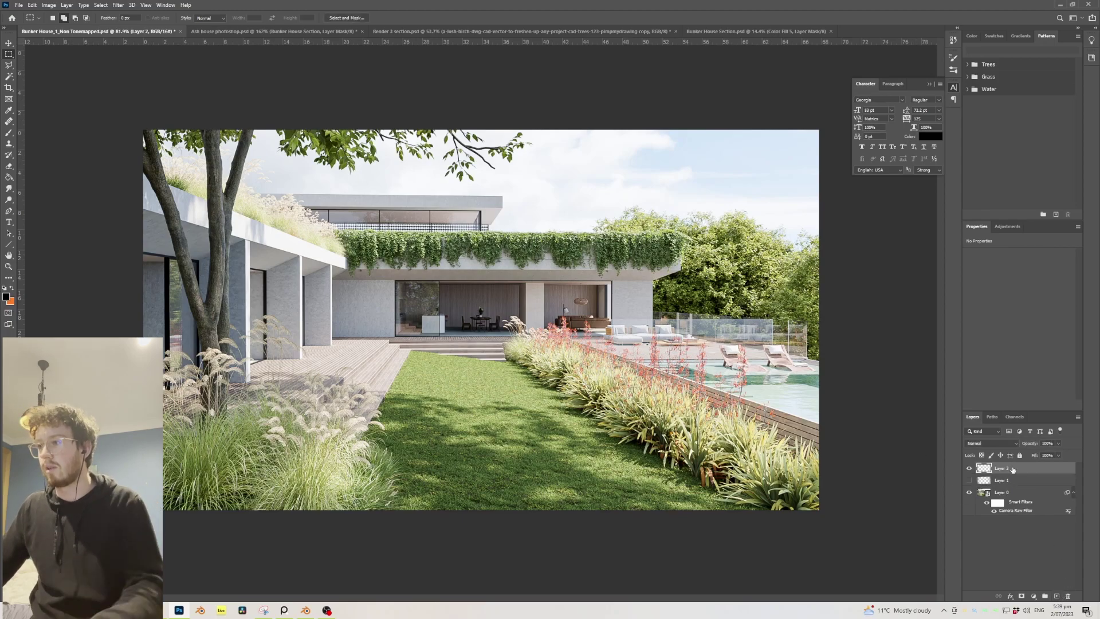
pyautogui.press('b')
pyautogui.moveTo(540, 324)
pyautogui.mouseDown()
pyautogui.moveTo(245, 319)
pyautogui.moveTo(651, 479)
pyautogui.moveTo(491, 435)
pyautogui.mouseUp()
# With a large soft Eraser, erase the black layer's centre to reveal the render beneath
pyautogui.press('e')
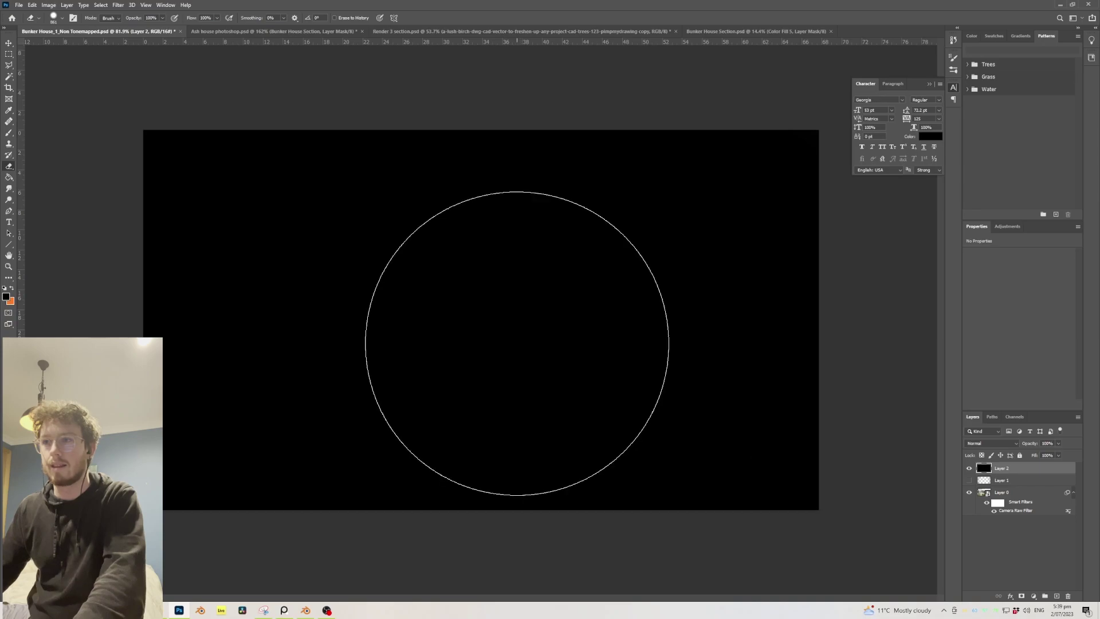
pyautogui.rightClick(507, 315)
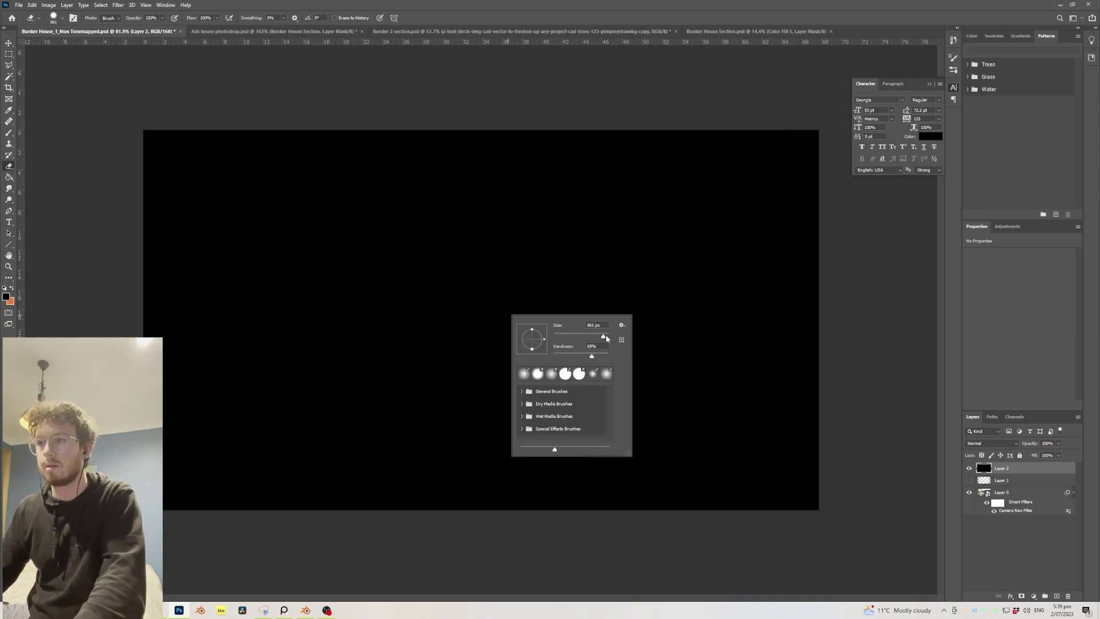
pyautogui.moveTo(605, 338); pyautogui.dragTo(599, 338)
pyautogui.click(491, 307)
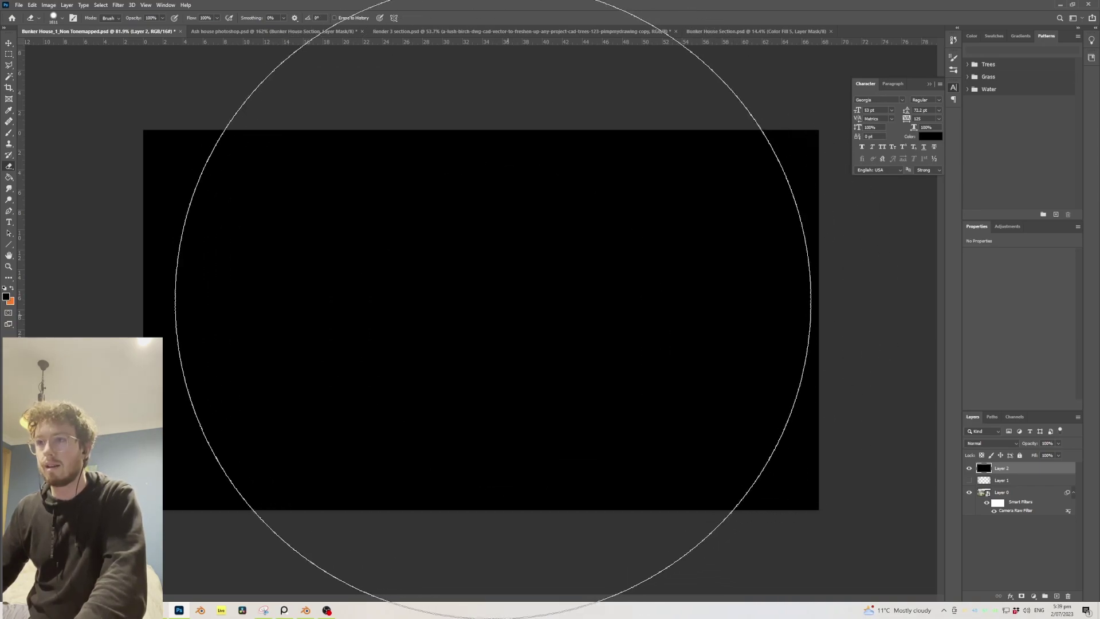
pyautogui.click(465, 309)
pyautogui.hotkey('ctrl', 'z')
pyautogui.rightClick(520, 313)
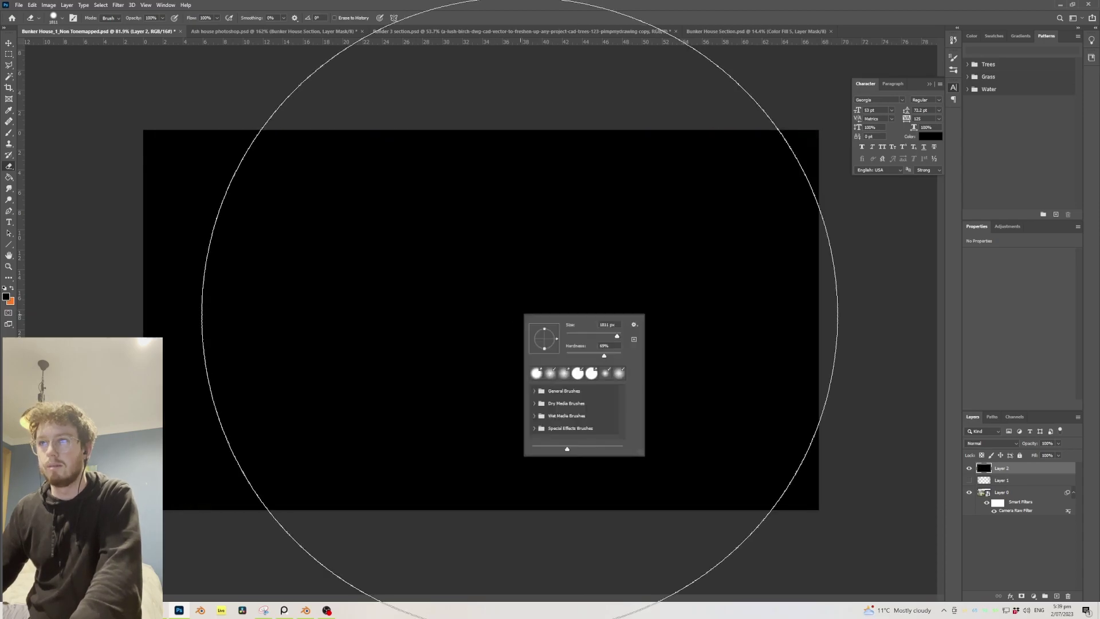
pyautogui.click(520, 328)
pyautogui.moveTo(481, 327)
pyautogui.mouseDown()
pyautogui.moveTo(462, 336)
pyautogui.moveTo(567, 336)
pyautogui.moveTo(544, 312)
pyautogui.moveTo(405, 294)
pyautogui.mouseUp()
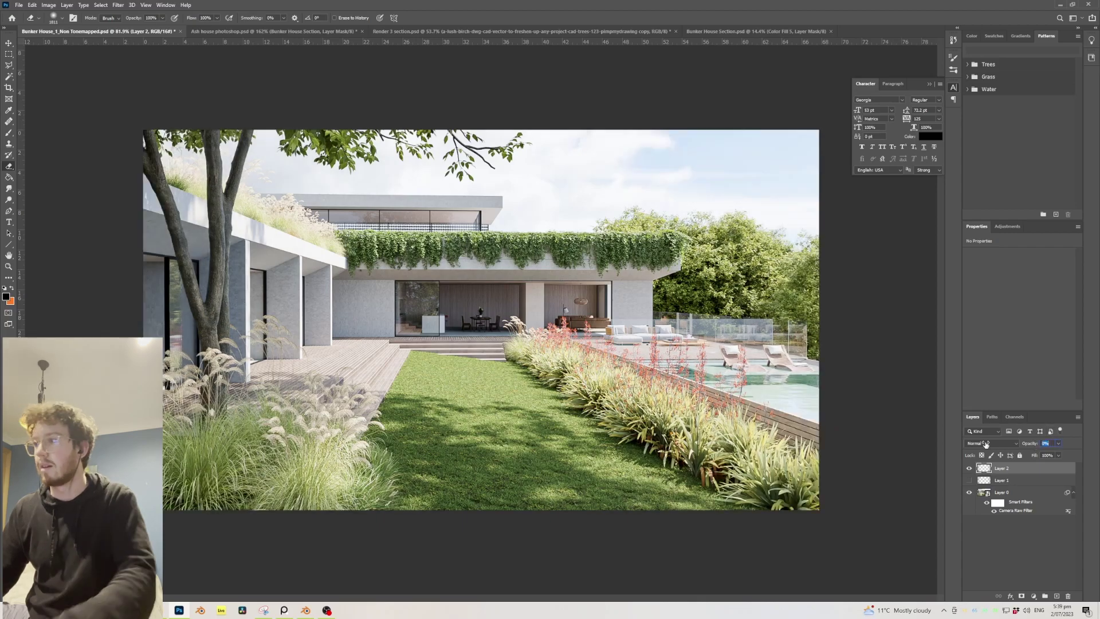
# Raise Layer 2's vignette opacity to about 14%, toggling its visibility to compare the edges
pyautogui.moveTo(985, 444); pyautogui.dragTo(992, 444)
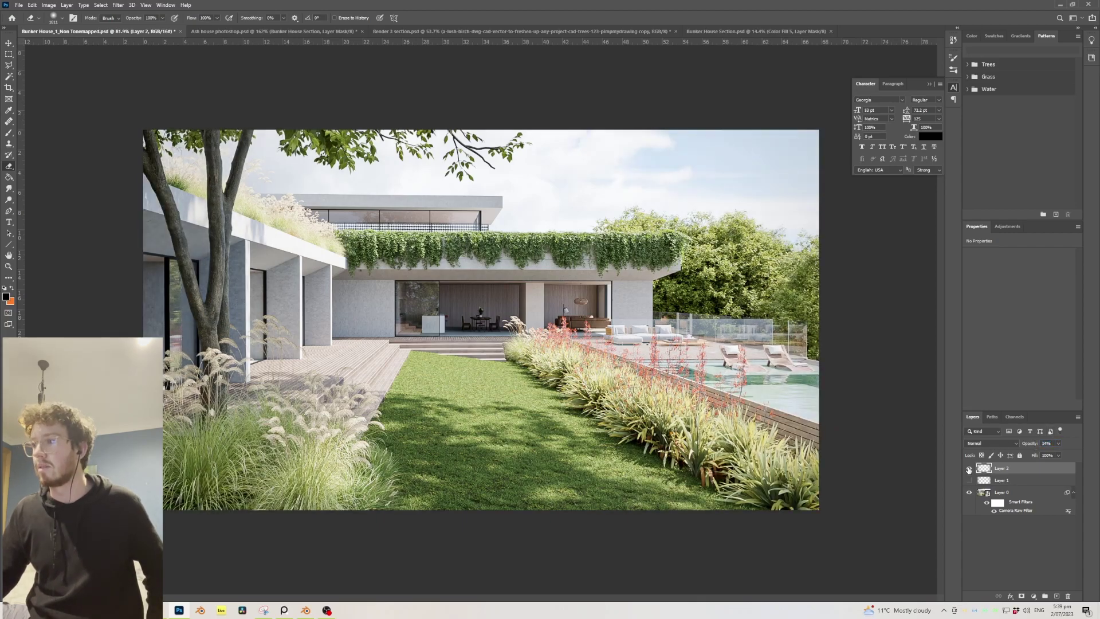
pyautogui.click(969, 468)
pyautogui.click(969, 468)
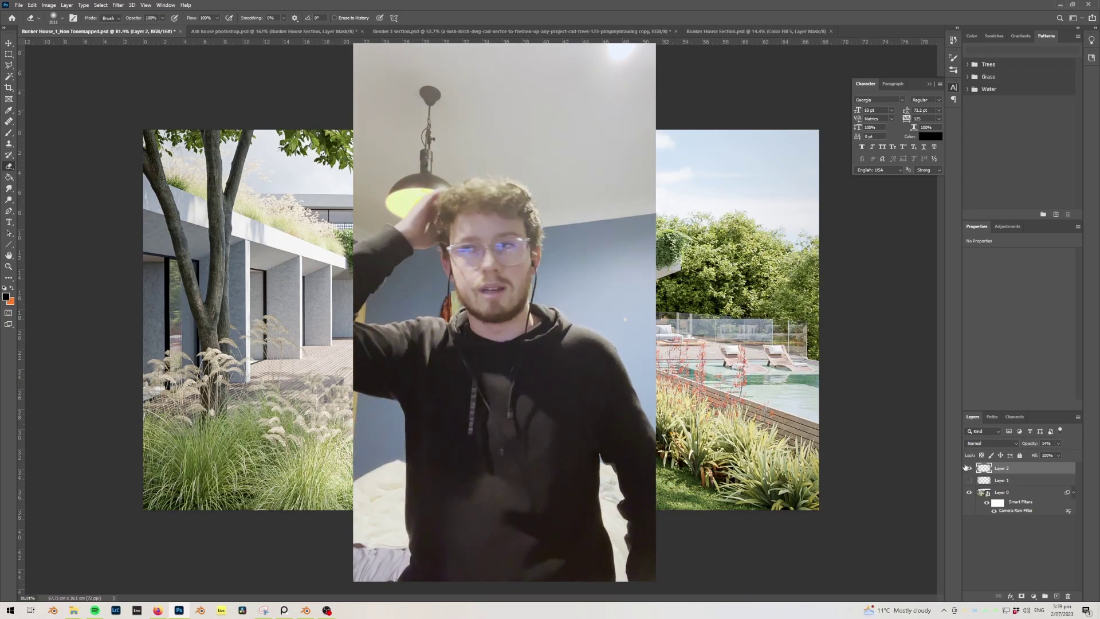